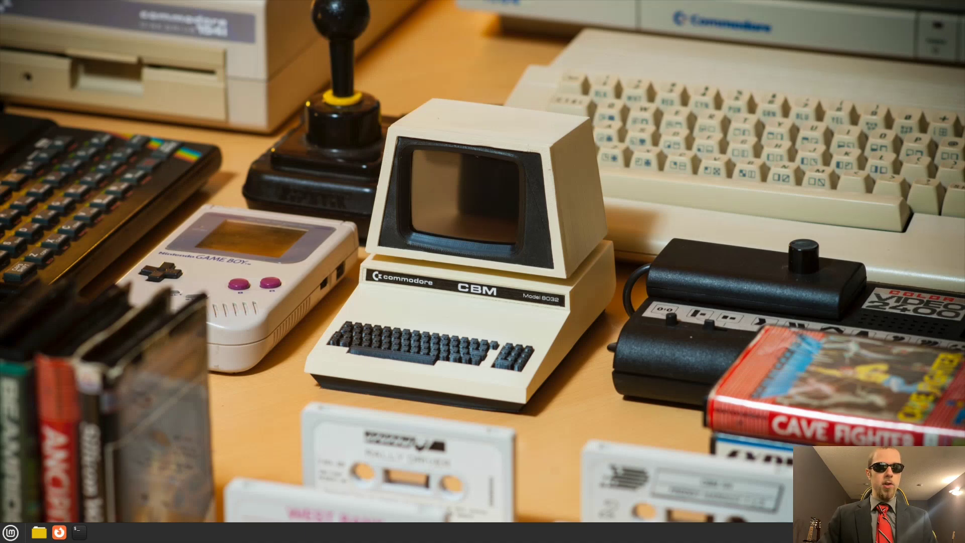
- Open a terminal and refresh the package lists with sudo apt update, authenticating with the account password
{"action": "key", "text": "ctrl+alt+t"}
{"action": "type", "text": "sudo apt "}
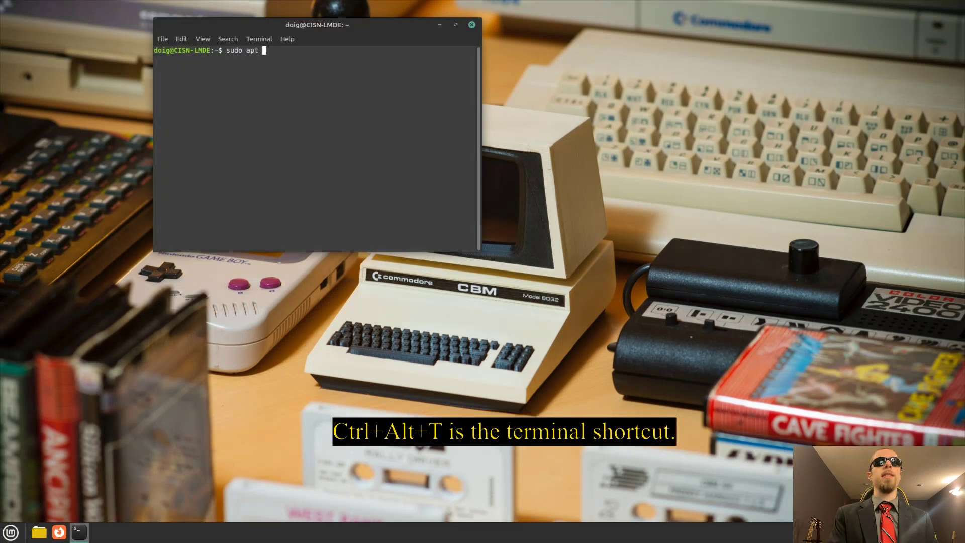
{"action": "type", "text": "update"}
{"action": "key", "text": "Return"}
{"action": "key", "text": "Return"}
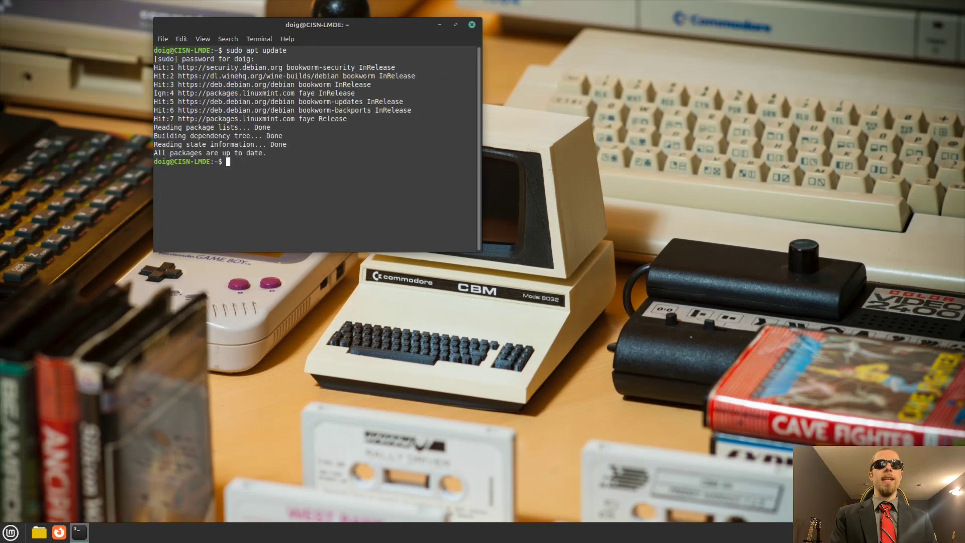
- Upgrade the installed packages with sudo apt upgrade and move the terminal to the other side of the desktop
{"action": "type", "text": "sudo a"}
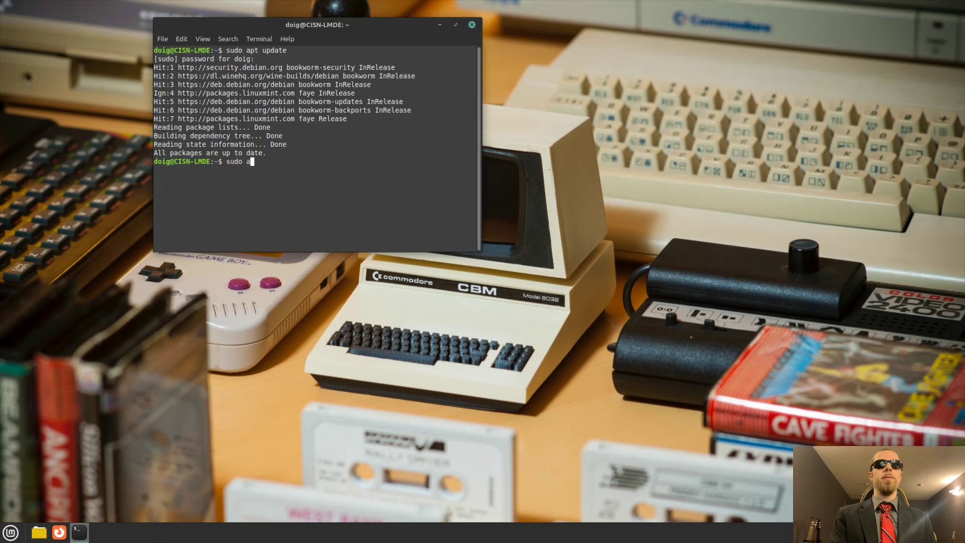
{"action": "type", "text": "pt upgrade"}
{"action": "key", "text": "Return"}
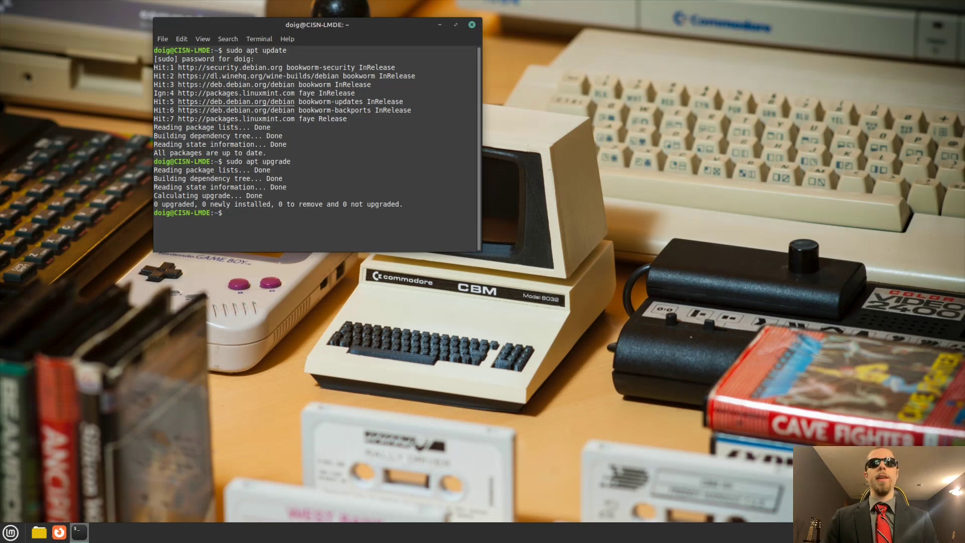
{"action": "left_click_drag", "start_coordinate": [317, 24], "coordinate": [757, 131]}
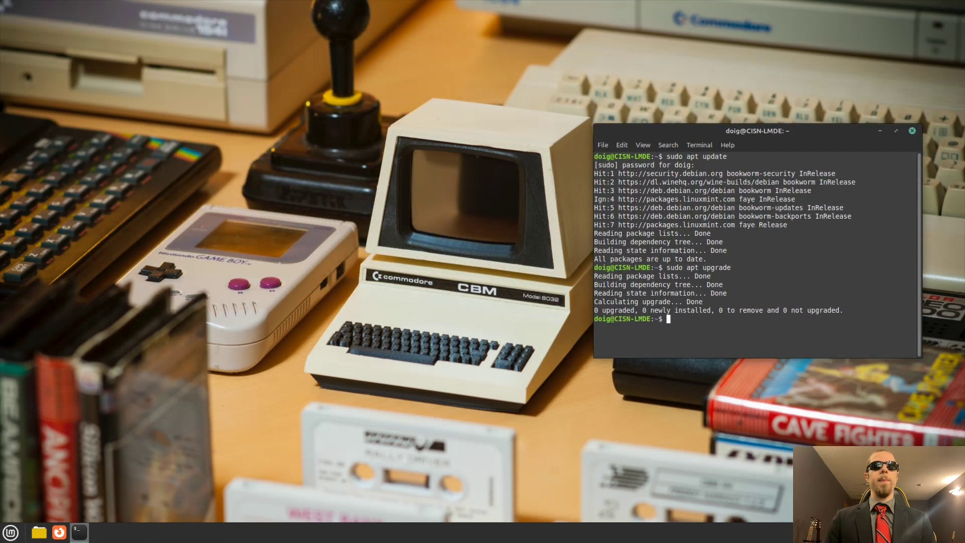
- Show the home folder in the file manager, and rerun echo “ASDFZXCV:hf:testfile” > /dev/zero from the terminal's command history
{"action": "left_click", "coordinate": [39, 532]}
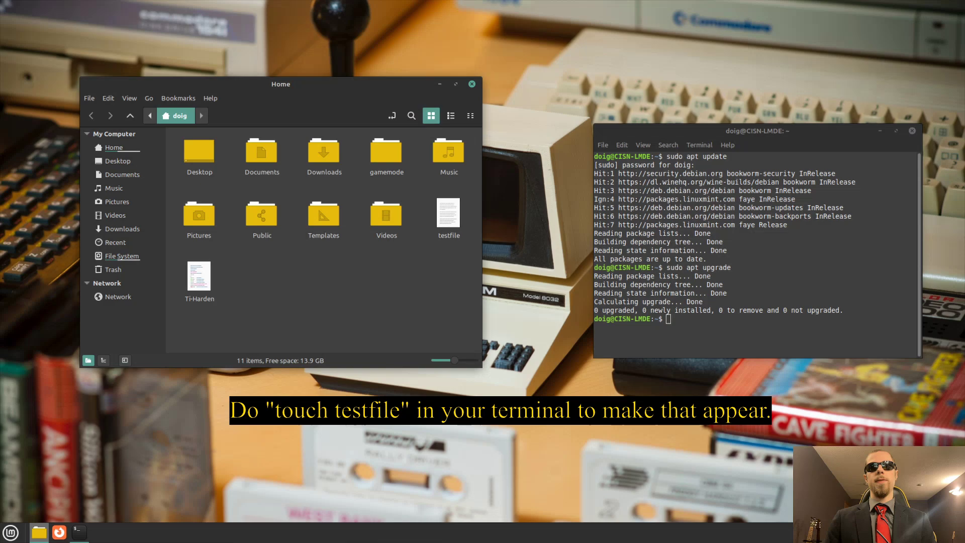
{"action": "key", "text": "Up"}
{"action": "key", "text": "Up"}
{"action": "key", "text": "Up"}
{"action": "key", "text": "Up"}
{"action": "key", "text": "Up"}
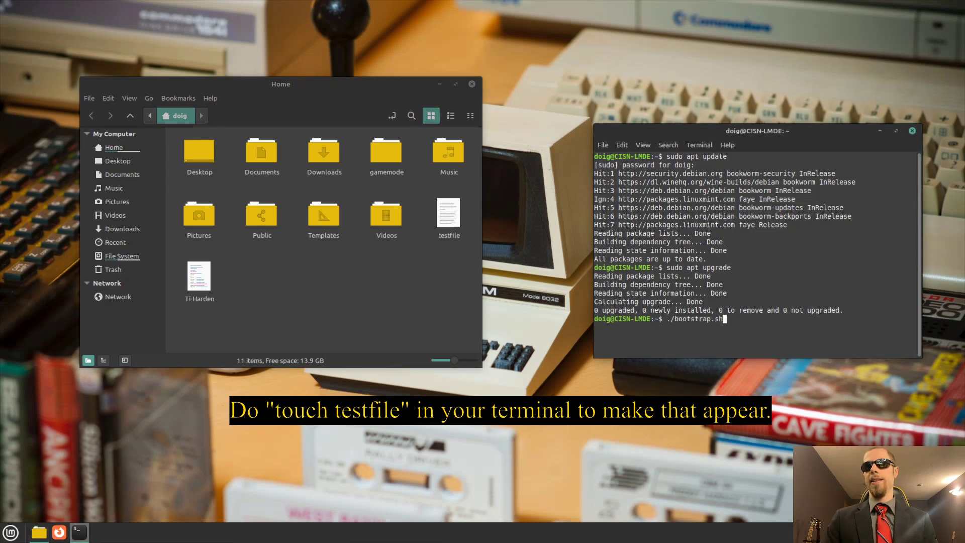
{"action": "key", "text": "Up"}
{"action": "key", "text": "Up"}
{"action": "key", "text": "Up"}
{"action": "key", "text": "Up"}
{"action": "key", "text": "Up"}
{"action": "key", "text": "Up"}
{"action": "key", "text": "Up"}
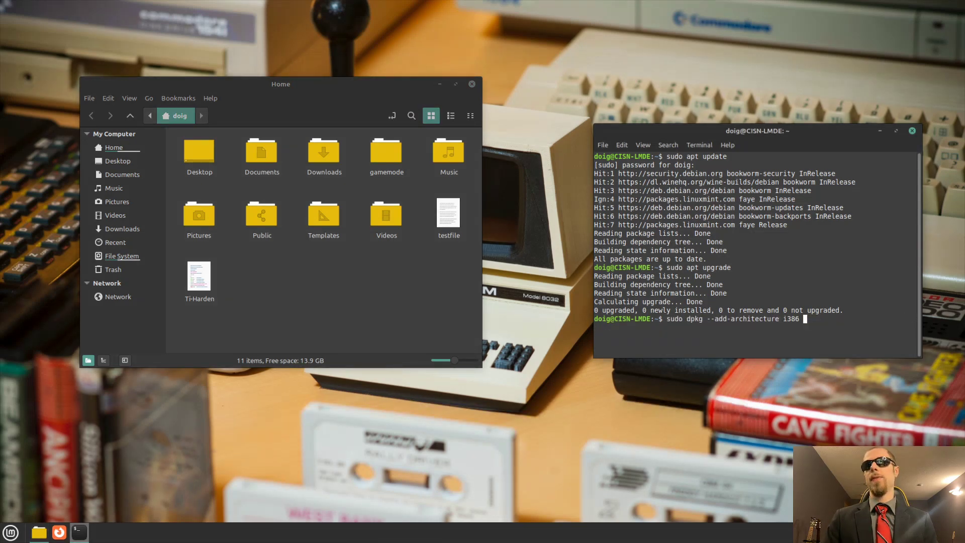
{"action": "key", "text": "Up"}
{"action": "key", "text": "Up"}
{"action": "key", "text": "Up"}
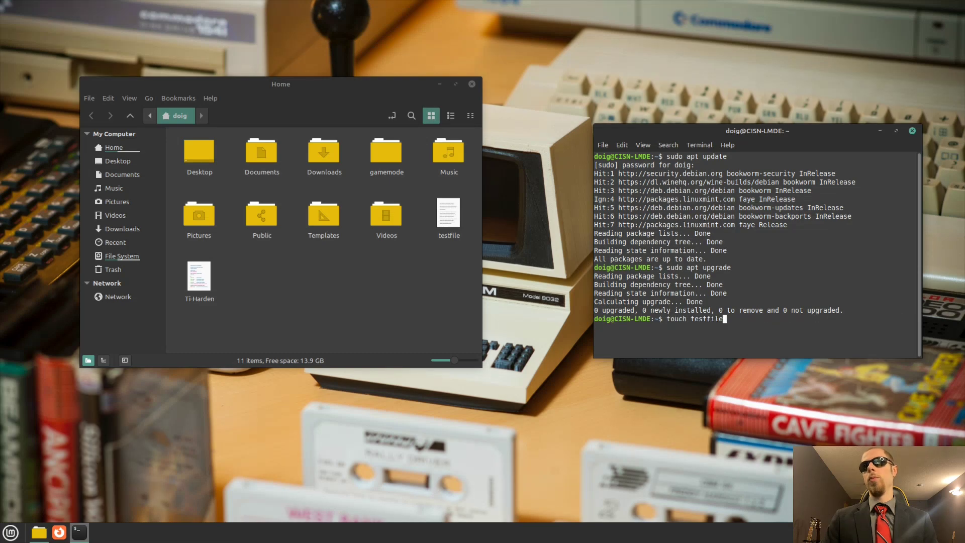
{"action": "key", "text": "Up"}
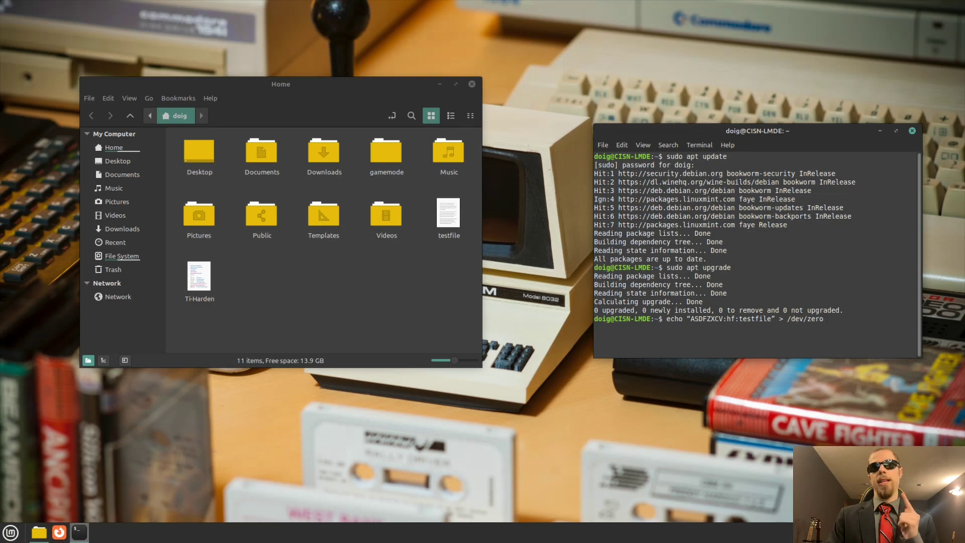
{"action": "key", "text": "Return"}
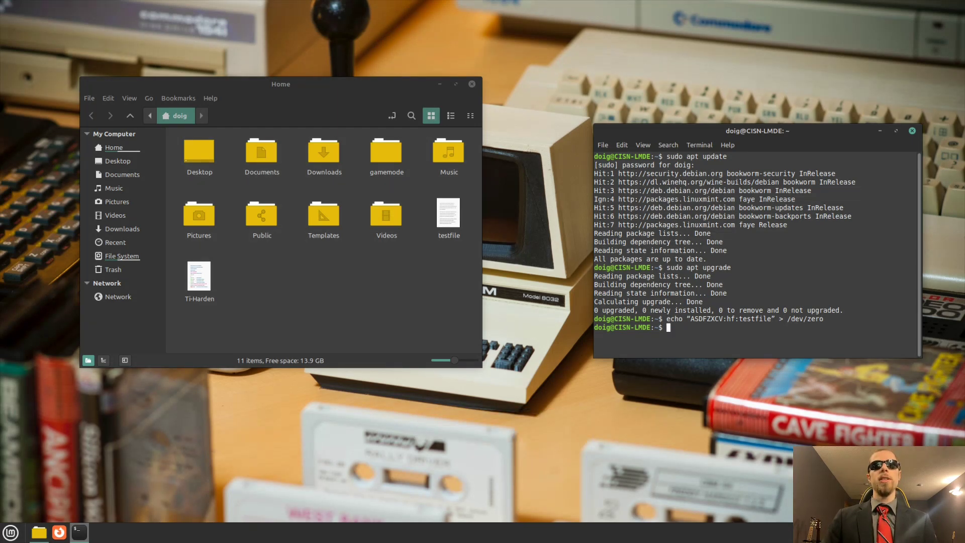
- Open the Ti-Harden file from the home folder in Text Editor and move its window beside the terminal
{"action": "left_click", "coordinate": [199, 277]}
{"action": "right_click", "coordinate": [199, 276]}
{"action": "mouse_move", "coordinate": [236, 299]}
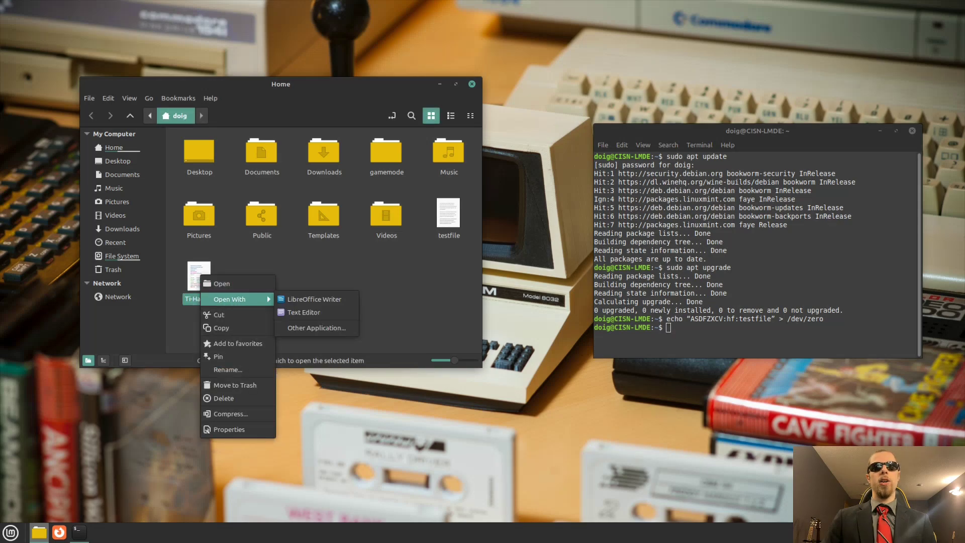
{"action": "left_click", "coordinate": [304, 312]}
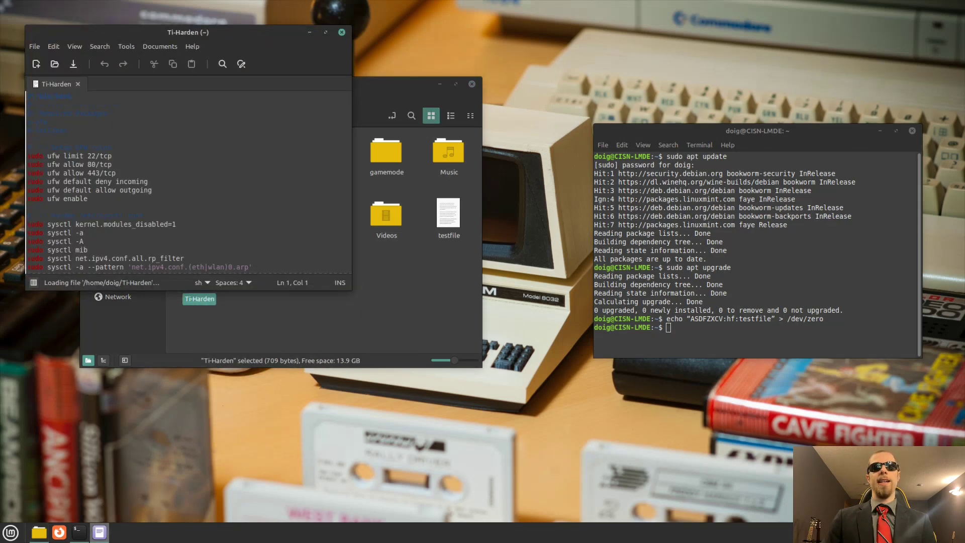
{"action": "left_click_drag", "start_coordinate": [221, 33], "coordinate": [457, 138]}
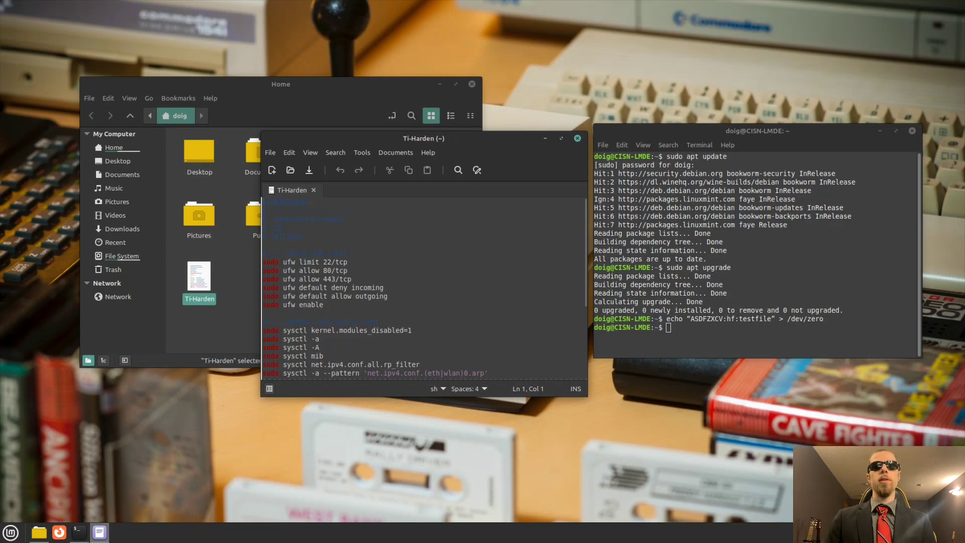
- Review the Ti-Harden script from its ufw and fail2ban comments down to the netstat command, and close the editor and file manager
{"action": "left_click_drag", "start_coordinate": [303, 237], "coordinate": [270, 229]}
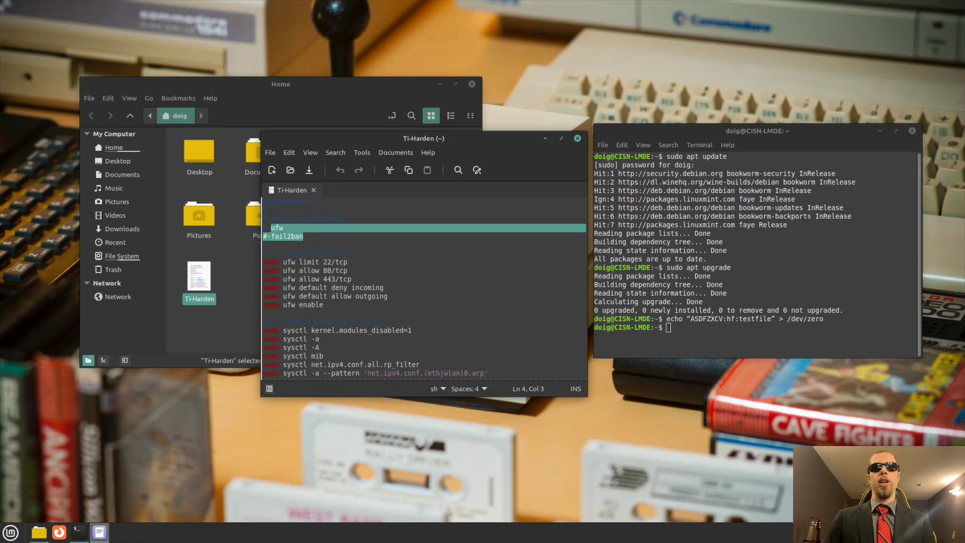
{"action": "left_click", "coordinate": [304, 236]}
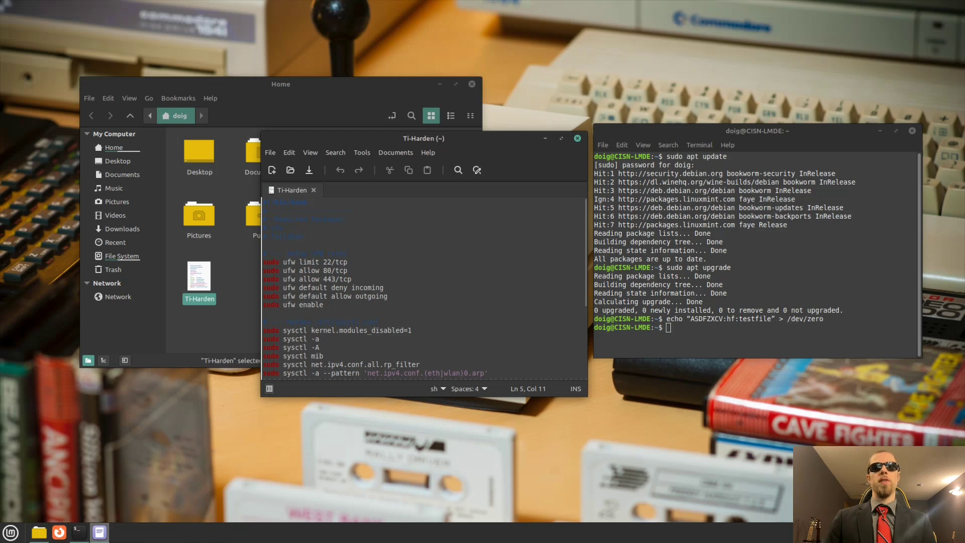
{"action": "scroll", "coordinate": [425, 291], "scroll_direction": "down", "scroll_amount": 2}
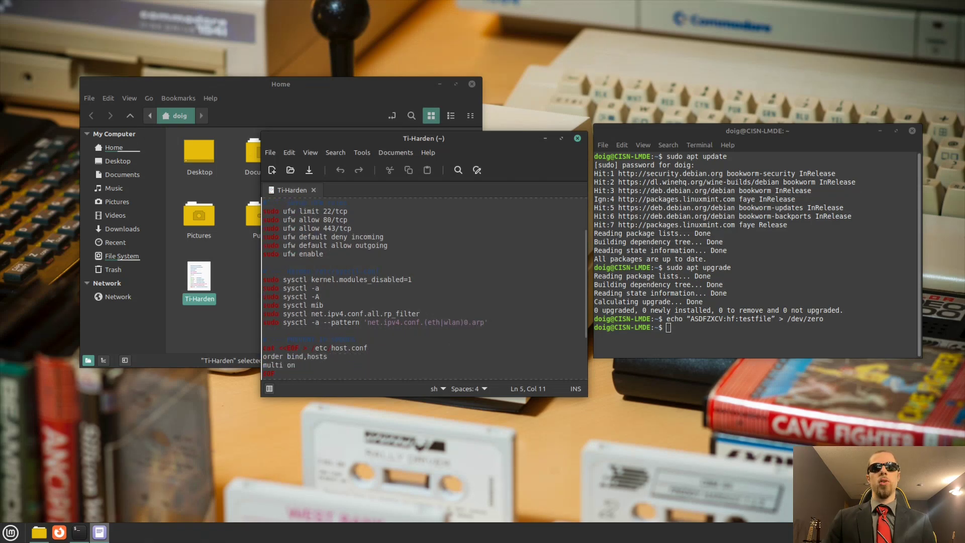
{"action": "scroll", "coordinate": [424, 290], "scroll_direction": "down", "scroll_amount": 2}
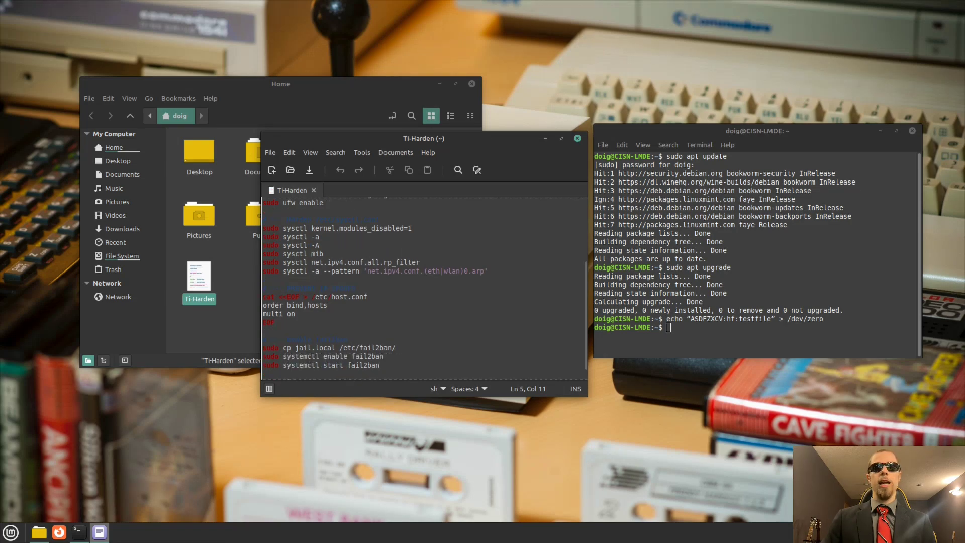
{"action": "scroll", "coordinate": [424, 289], "scroll_direction": "down", "scroll_amount": 1}
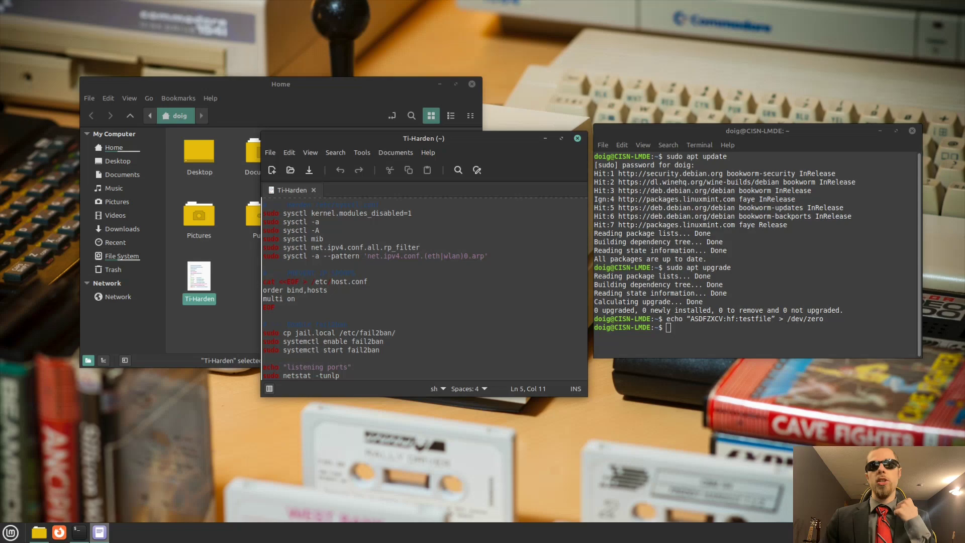
{"action": "key", "text": "alt+F4"}
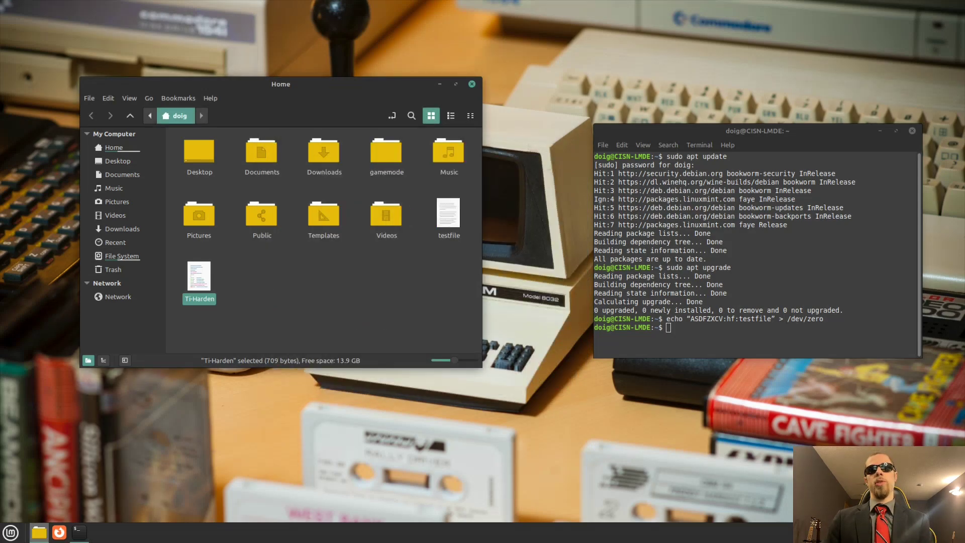
{"action": "key", "text": "ctrl+q"}
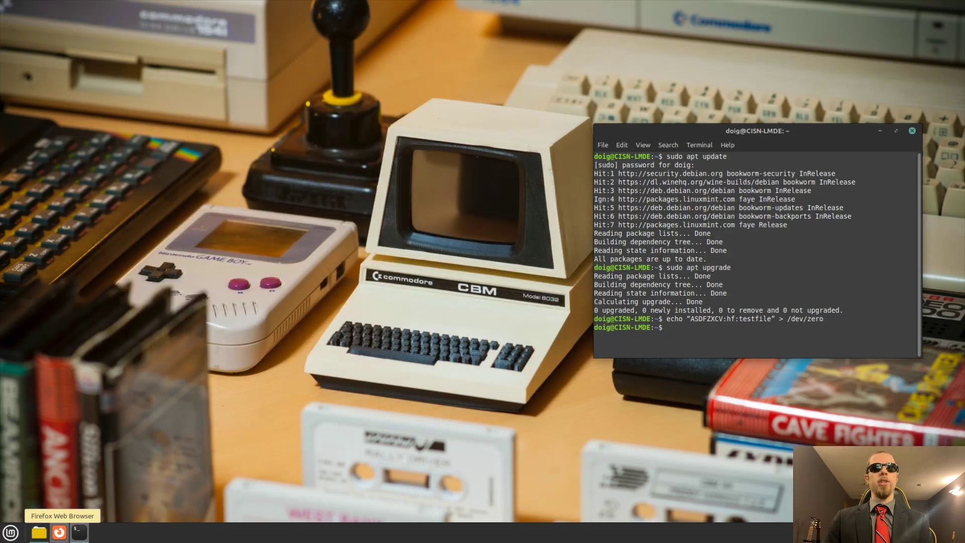
- Switch to Firefox and open the hectorm/hblock repository from GitHub's repository search results for hblock
{"action": "left_click", "coordinate": [59, 532]}
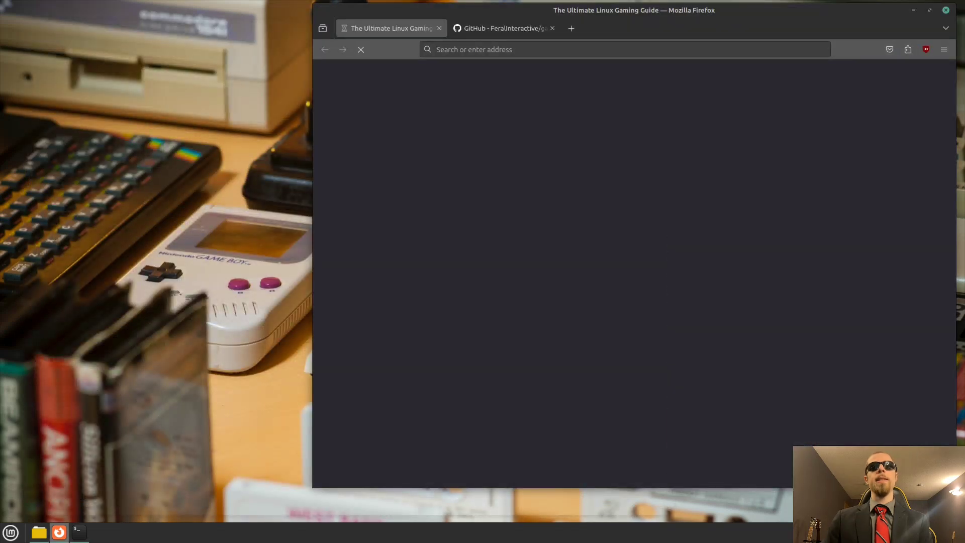
{"action": "left_click", "coordinate": [503, 29]}
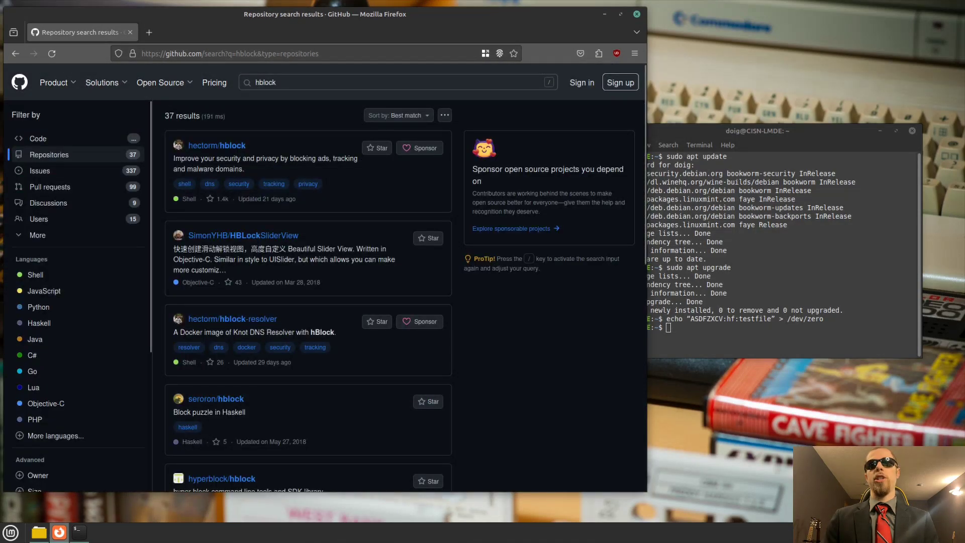
{"action": "left_click_drag", "start_coordinate": [757, 131], "coordinate": [744, 138]}
{"action": "left_click", "coordinate": [218, 145]}
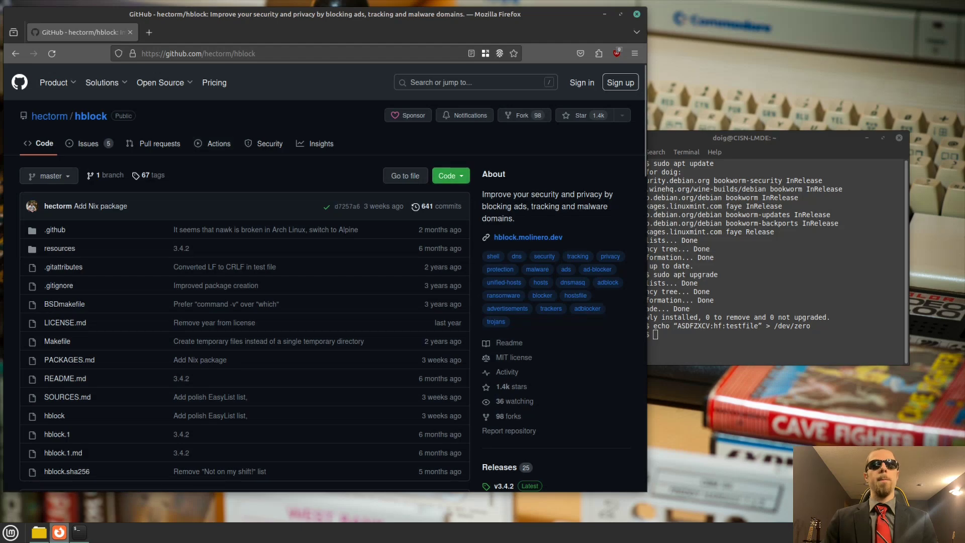
- Copy the hBlock v3.4.2 installation commands from the README's Installation section and run them in the terminal
{"action": "scroll", "coordinate": [422, 206], "scroll_direction": "down", "scroll_amount": 6}
{"action": "scroll", "coordinate": [422, 211], "scroll_direction": "down", "scroll_amount": 3}
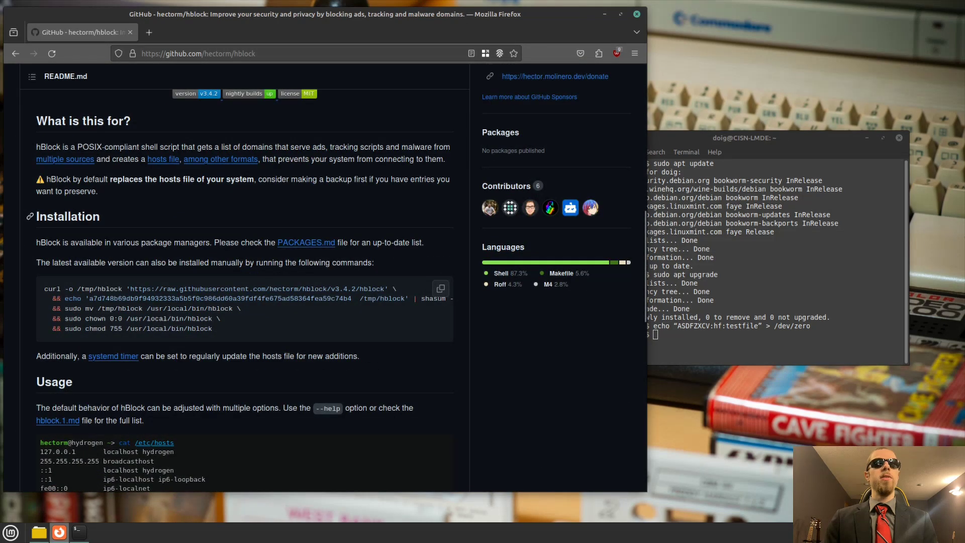
{"action": "left_click", "coordinate": [440, 288]}
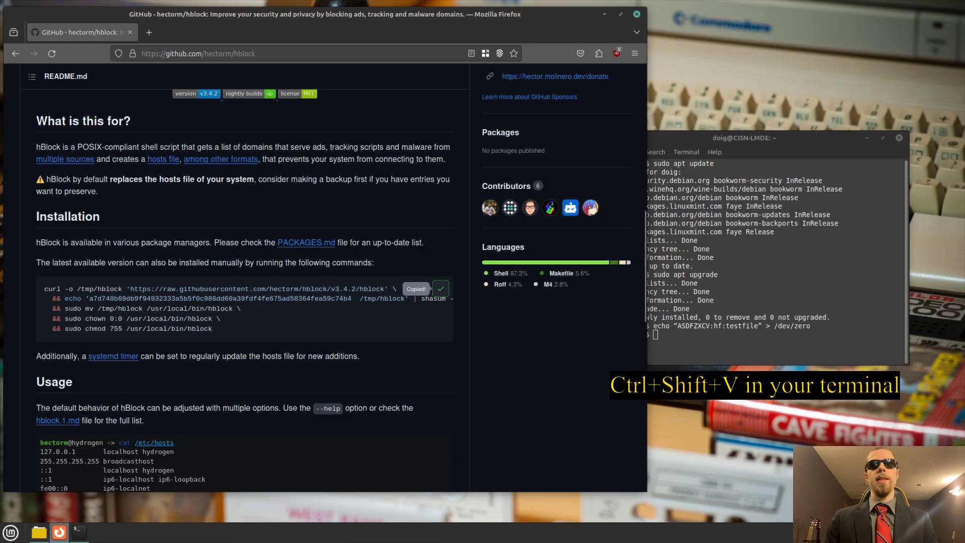
{"action": "key", "text": "alt+Tab"}
{"action": "key", "text": "ctrl+shift+v"}
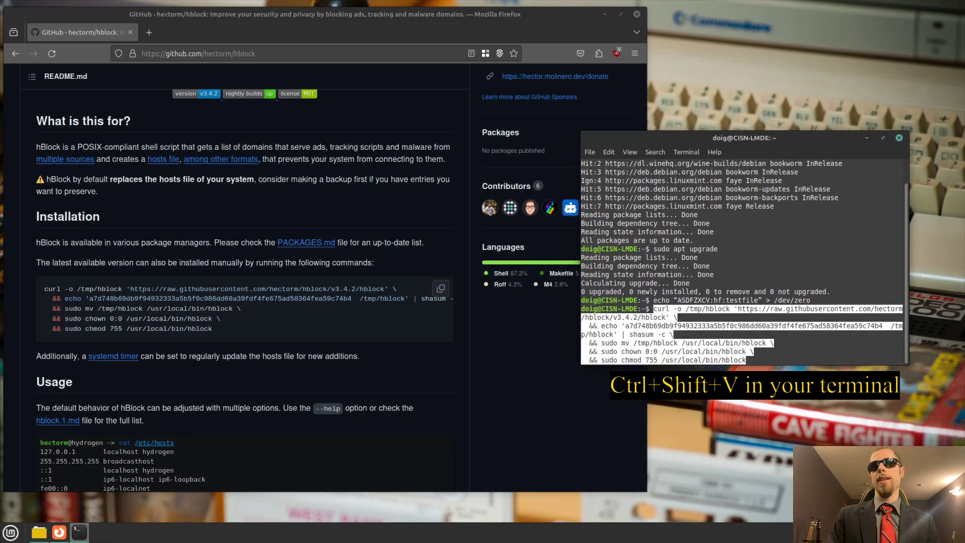
{"action": "key", "text": "Return"}
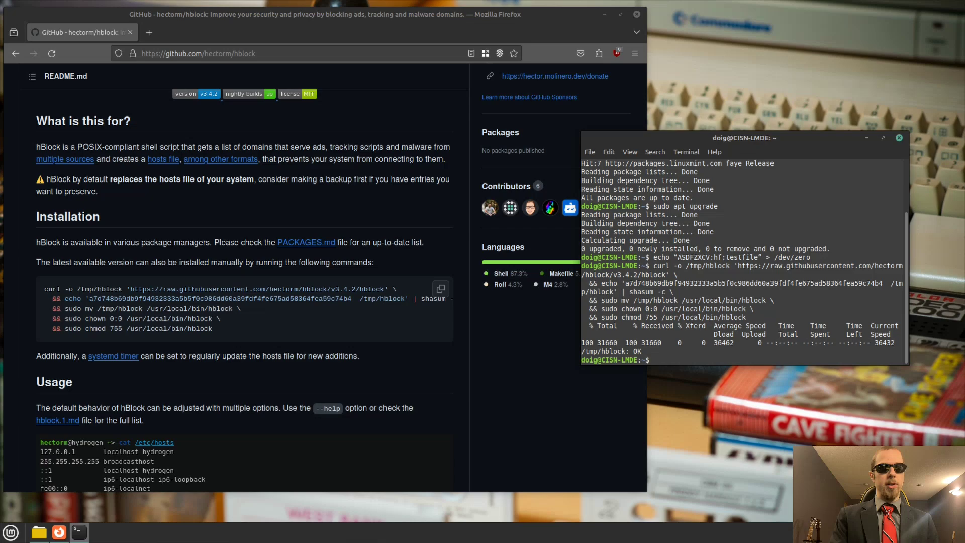
- Run hblock in the terminal to build the domain blocklist, and look over the README's Usage section meanwhile
{"action": "type", "text": "hblock"}
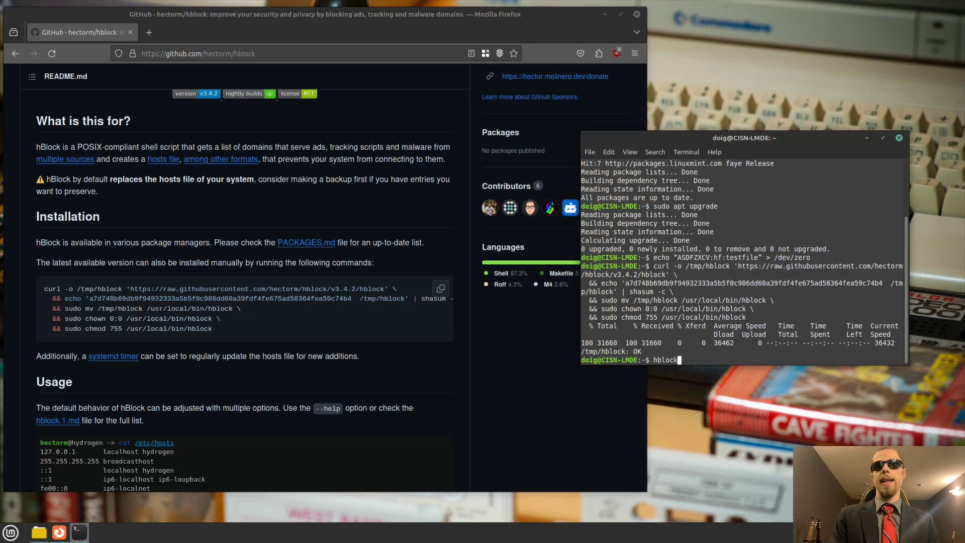
{"action": "key", "text": "Return"}
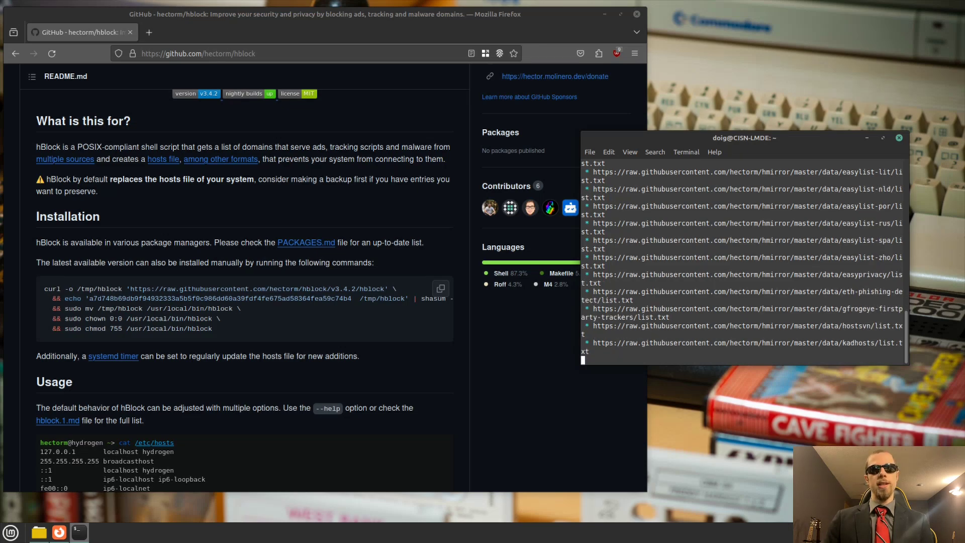
{"action": "scroll", "coordinate": [245, 281], "scroll_direction": "down", "scroll_amount": 5}
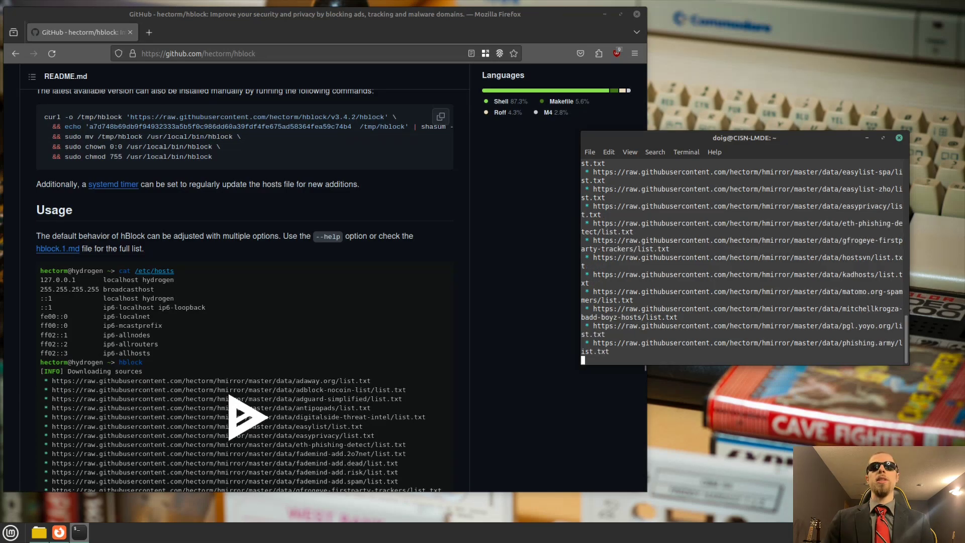
{"action": "scroll", "coordinate": [245, 282], "scroll_direction": "up", "scroll_amount": 2}
{"action": "scroll", "coordinate": [245, 452], "scroll_direction": "up", "scroll_amount": 10}
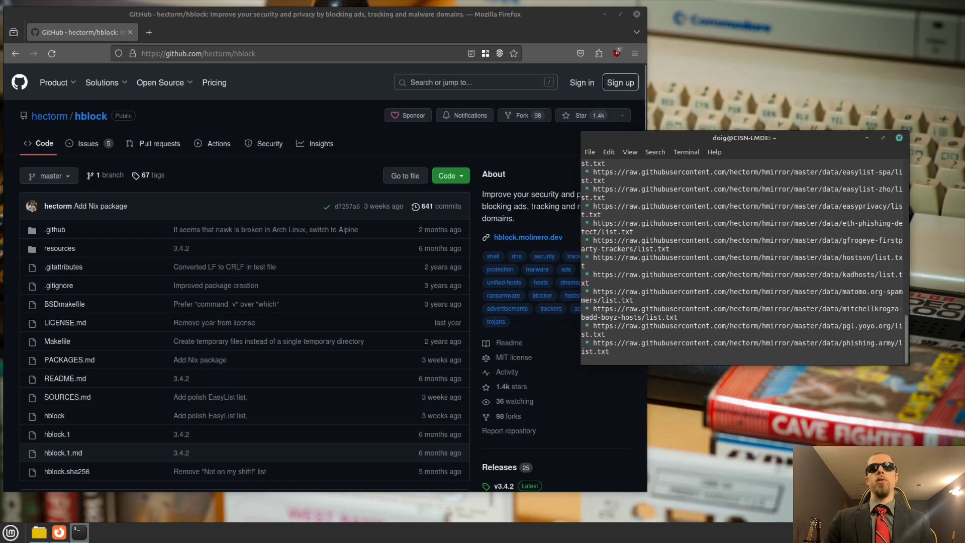
- Replace the hblock repository tab with a blank browser tab and close the terminal after hblock finishes
{"action": "left_click", "coordinate": [148, 33]}
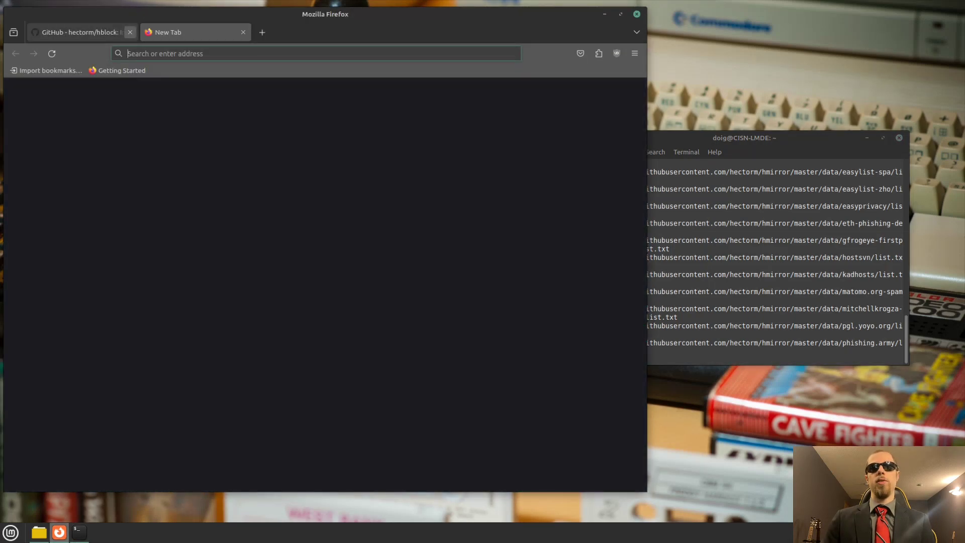
{"action": "left_click", "coordinate": [130, 32]}
{"action": "left_click_drag", "start_coordinate": [728, 138], "coordinate": [721, 135]}
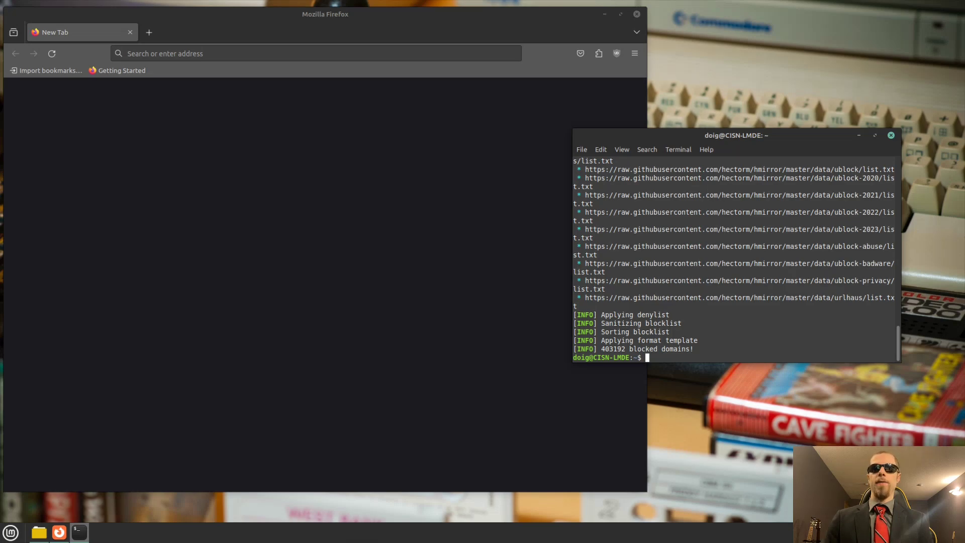
{"action": "key", "text": "ctrl+d"}
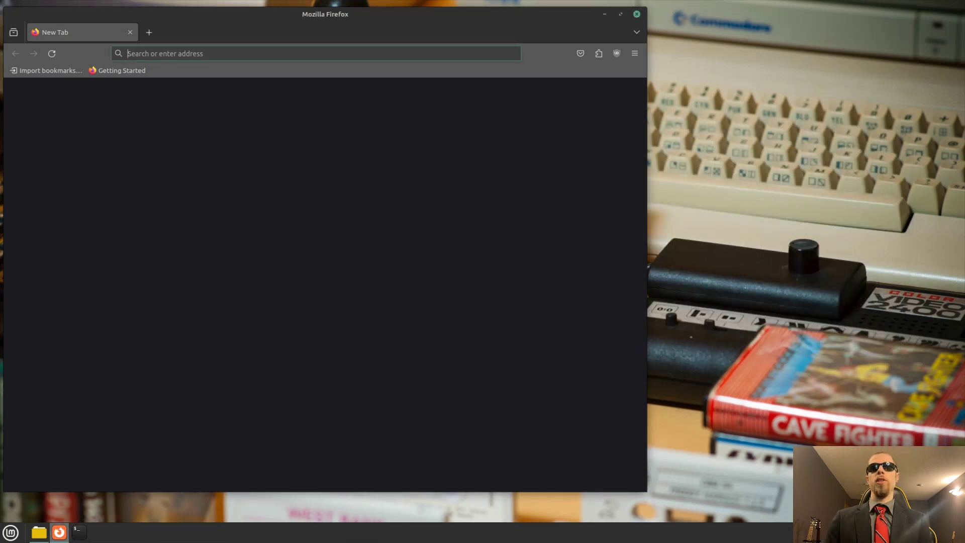
- Go to christitus.com in Firefox, search the site for "gaming guide", and open The Ultimate Linux Gaming Guide
{"action": "left_click_drag", "start_coordinate": [325, 14], "coordinate": [643, 7]}
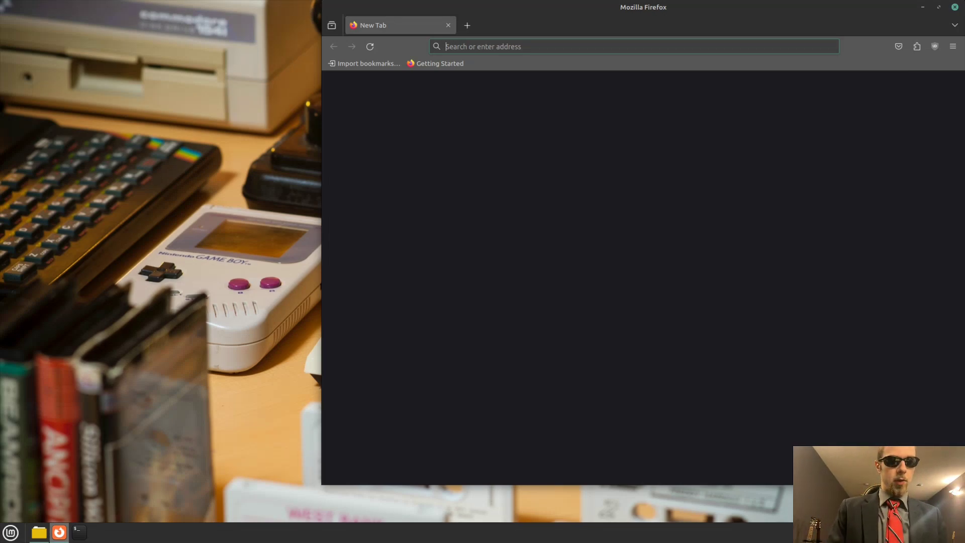
{"action": "type", "text": "ch"}
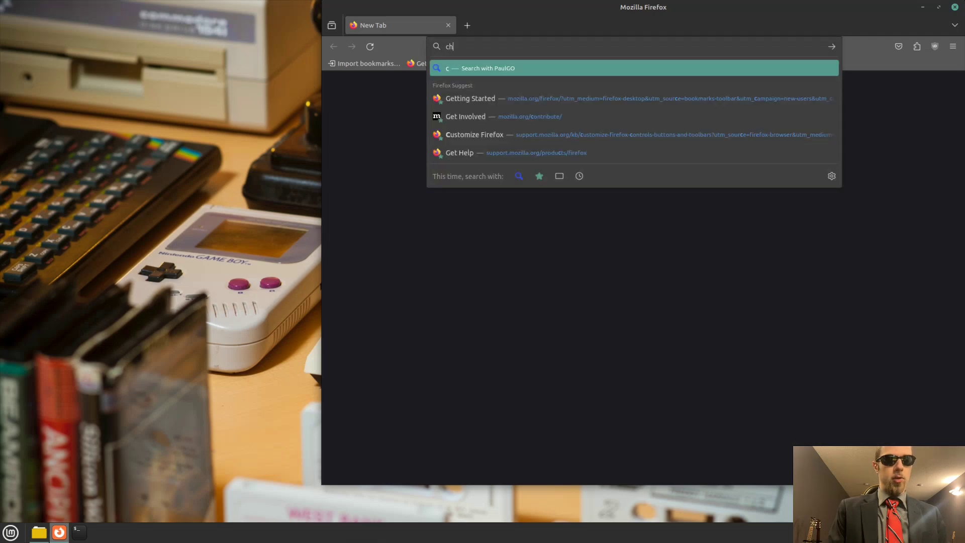
{"action": "type", "text": "ristitus.com"}
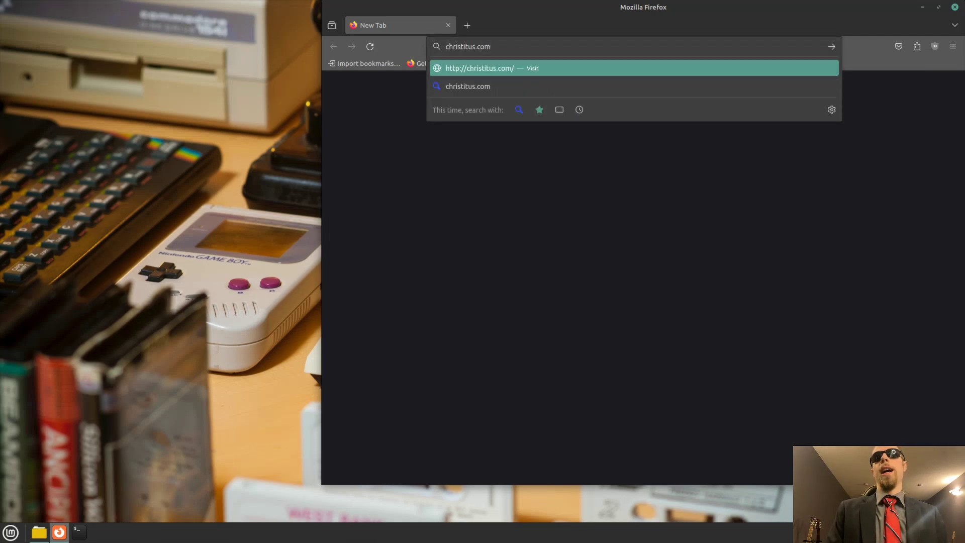
{"action": "key", "text": "Return"}
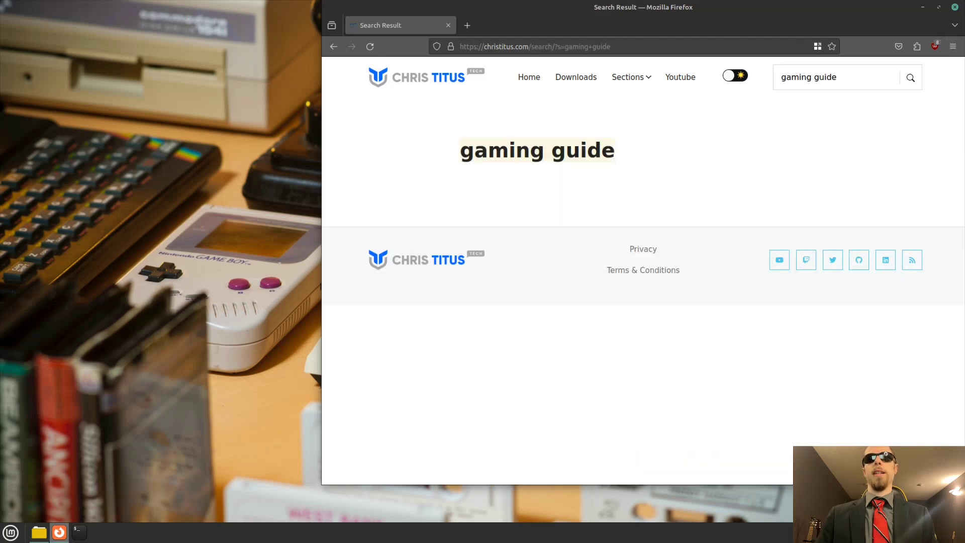
{"action": "scroll", "coordinate": [528, 336], "scroll_direction": "down", "scroll_amount": 2}
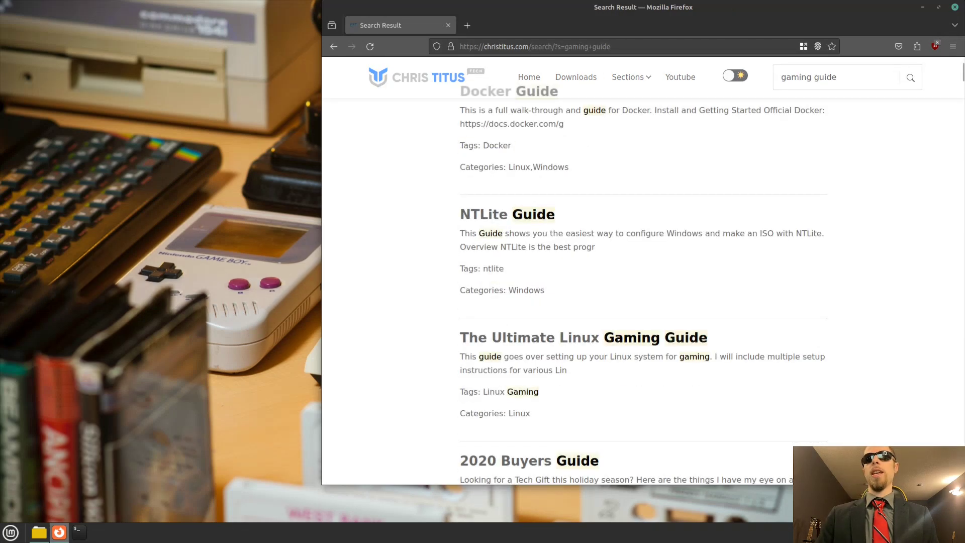
{"action": "left_click", "coordinate": [527, 338]}
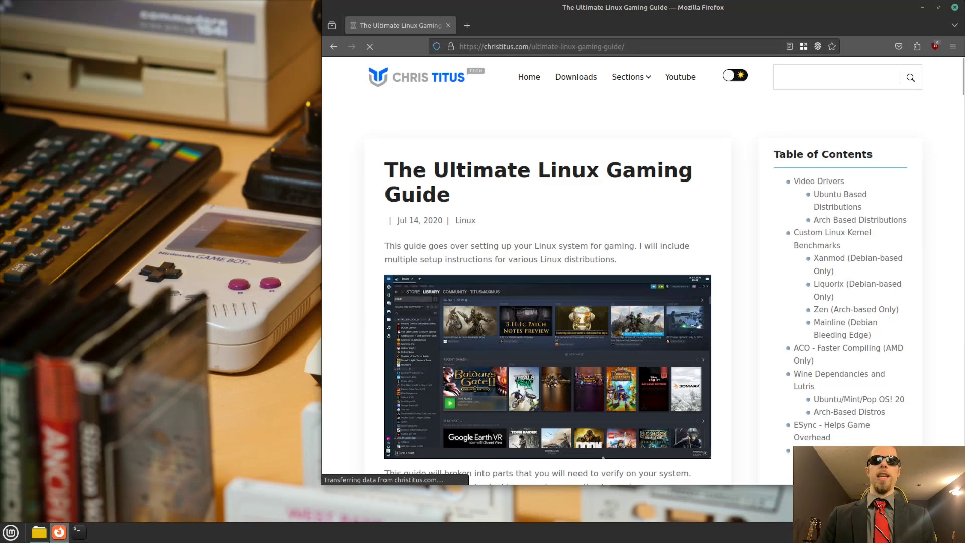
- Enable 32-bit libraries by running the guide's sudo dpkg --add-architecture i386 command in a terminal, authenticating with the account password
{"action": "scroll", "coordinate": [548, 272], "scroll_direction": "down", "scroll_amount": 5}
{"action": "scroll", "coordinate": [548, 271], "scroll_direction": "down", "scroll_amount": 1}
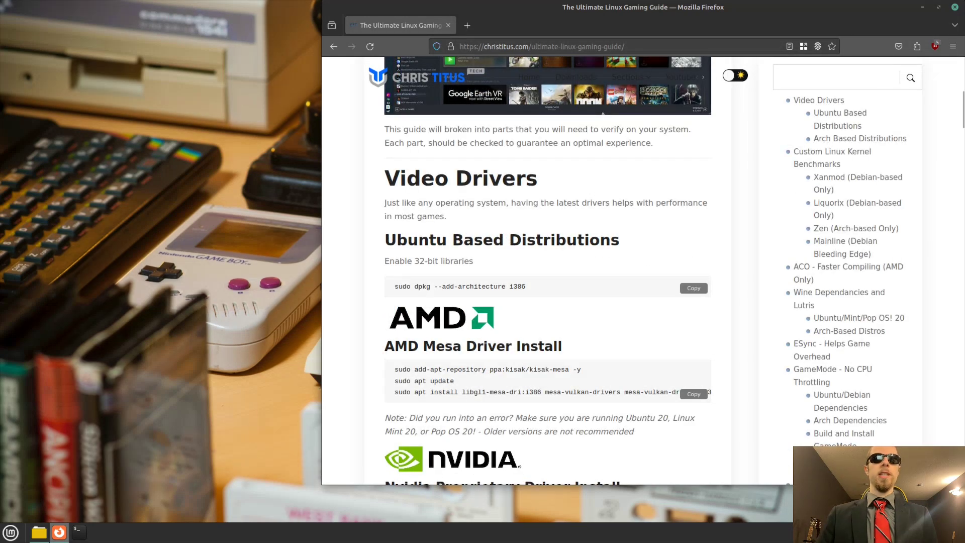
{"action": "left_click", "coordinate": [79, 531]}
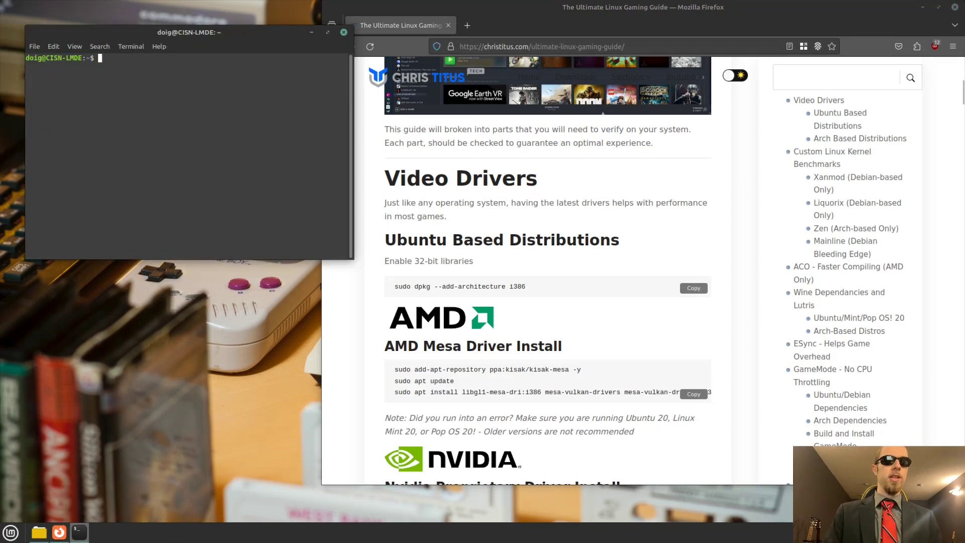
{"action": "key", "text": "ctrl+shift+v"}
{"action": "key", "text": "Return"}
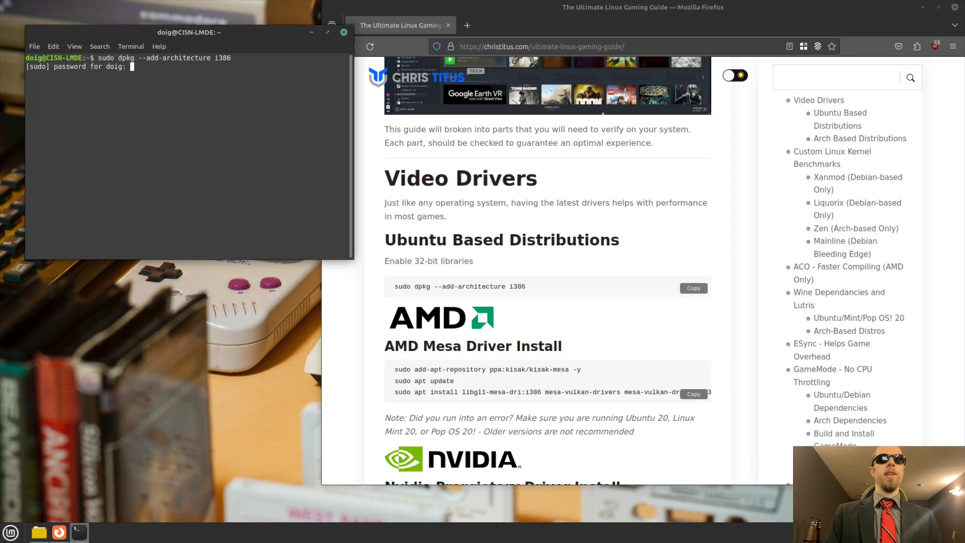
{"action": "type", "text": "**"}
{"action": "key", "text": "Return"}
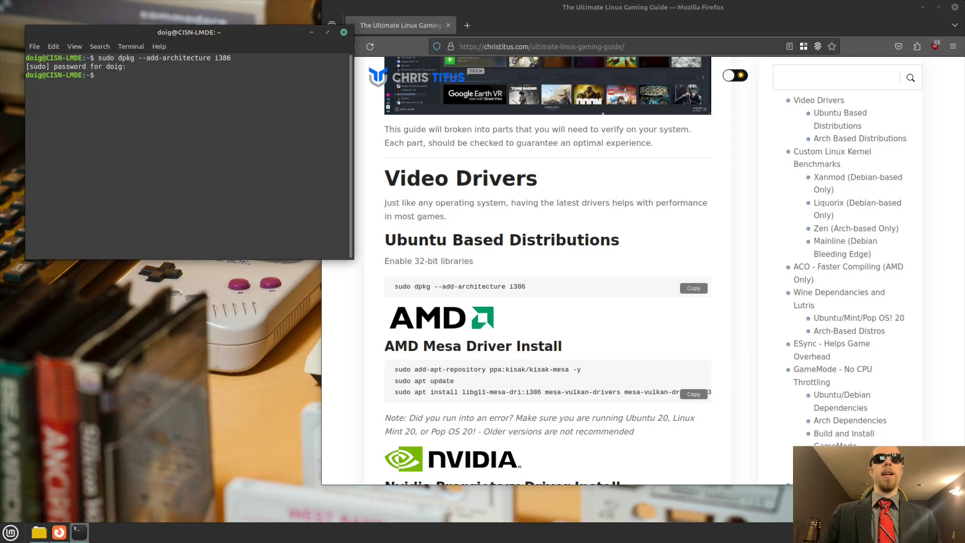
- Draft sudo apt install nvidia-driver in the terminal beside the guide's driver section, and clear the command line without running it
{"action": "scroll", "coordinate": [547, 272], "scroll_direction": "down", "scroll_amount": 2}
{"action": "scroll", "coordinate": [547, 271], "scroll_direction": "down", "scroll_amount": 3}
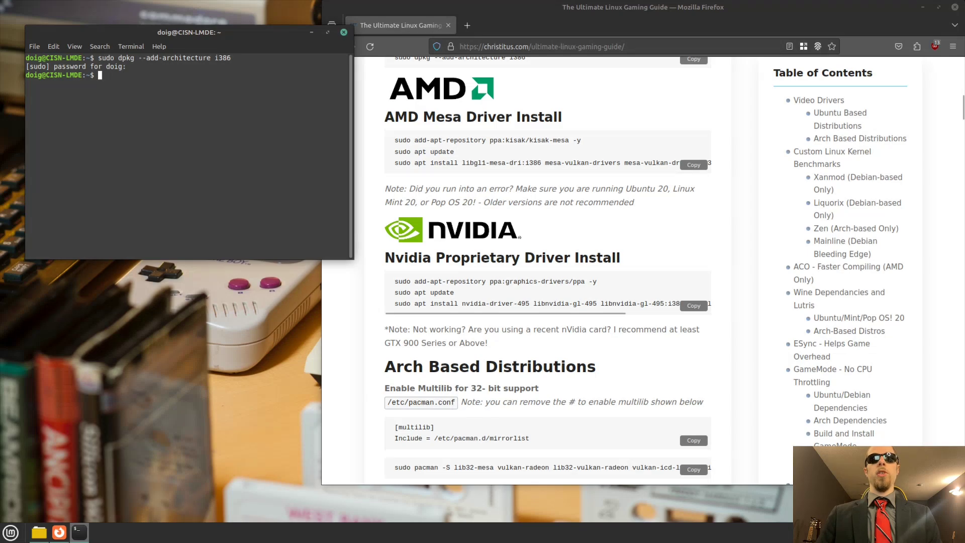
{"action": "left_click_drag", "start_coordinate": [221, 33], "coordinate": [209, 143]}
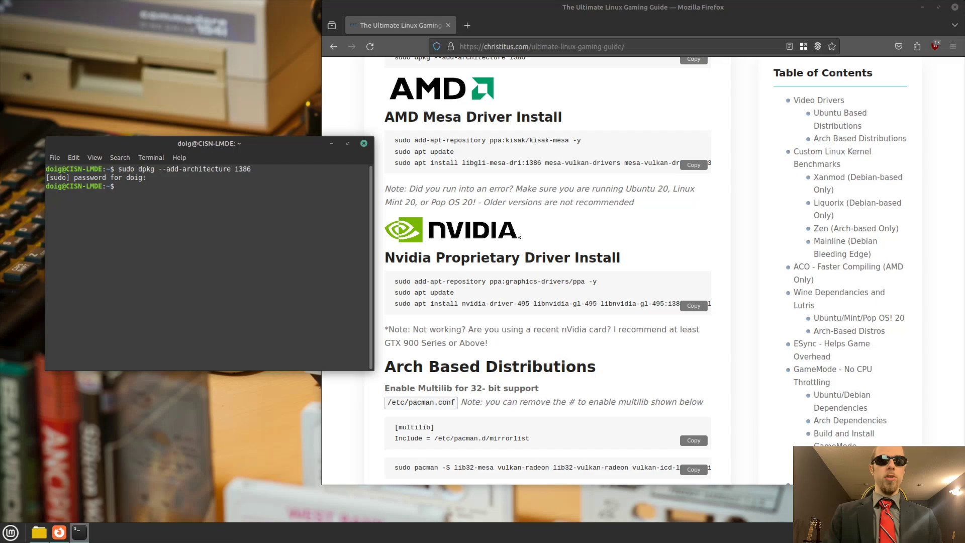
{"action": "type", "text": "sudo apt ins"}
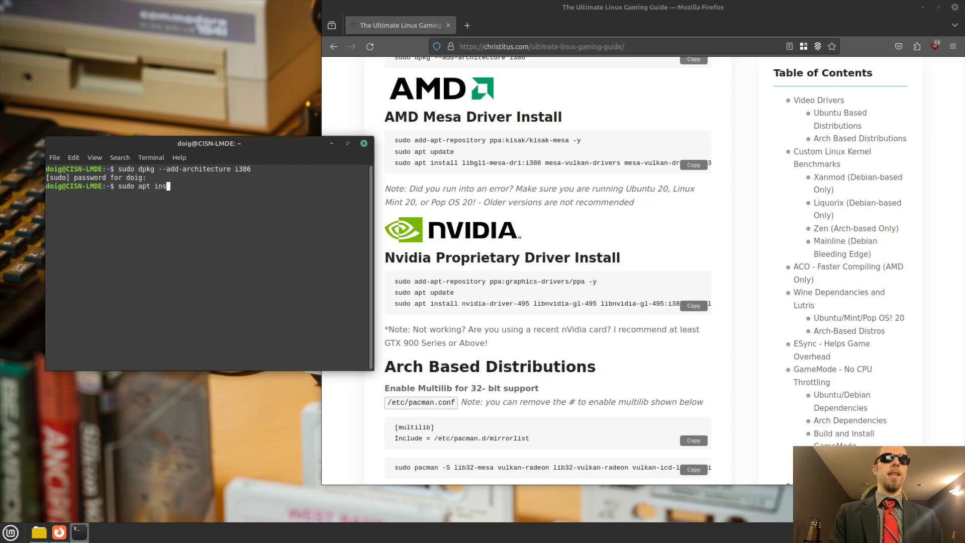
{"action": "type", "text": "tall nvidu"}
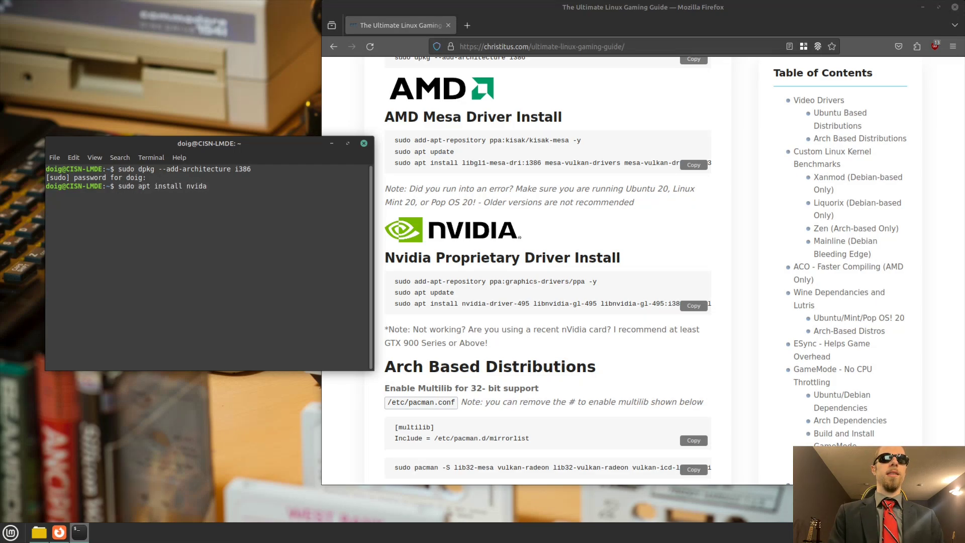
{"action": "key", "text": "BackSpace"}
{"action": "type", "text": "ia-"}
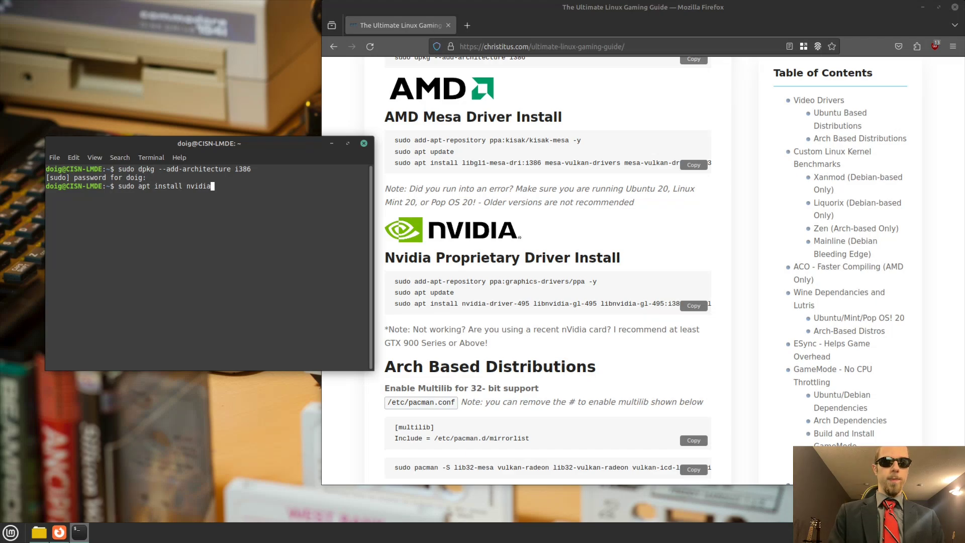
{"action": "type", "text": "driver"}
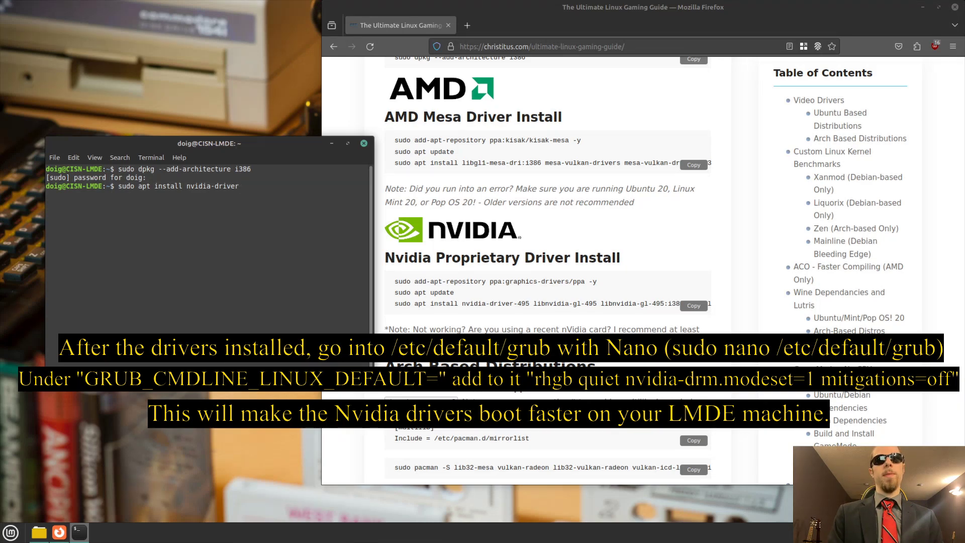
{"action": "key", "text": "BackSpace"}
{"action": "key", "text": "BackSpace"}
{"action": "key", "text": "BackSpace"}
{"action": "key", "text": "BackSpace"}
{"action": "key", "text": "BackSpace"}
{"action": "key", "text": "BackSpace"}
{"action": "key", "text": "BackSpace"}
{"action": "key", "text": "BackSpace"}
{"action": "key", "text": "BackSpace"}
{"action": "key", "text": "BackSpace"}
{"action": "key", "text": "BackSpace"}
{"action": "key", "text": "BackSpace"}
{"action": "key", "text": "BackSpace"}
{"action": "key", "text": "BackSpace"}
{"action": "key", "text": "BackSpace"}
{"action": "key", "text": "BackSpace"}
{"action": "key", "text": "BackSpace"}
{"action": "key", "text": "BackSpace"}
{"action": "key", "text": "BackSpace"}
{"action": "key", "text": "BackSpace"}
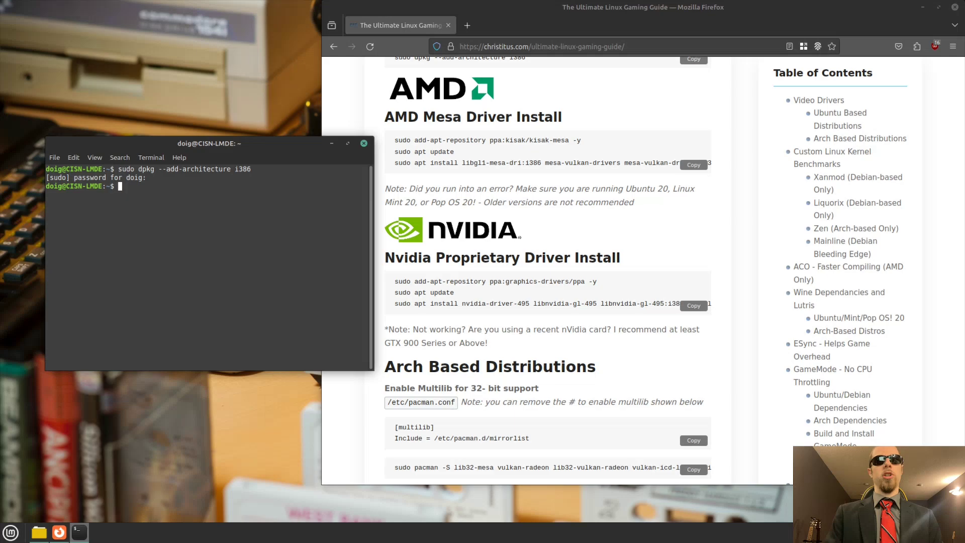
- Review the guide's custom kernel benchmarks and its Xanmod, Liquorix, Zen and Mainline kernel sections
{"action": "scroll", "coordinate": [548, 271], "scroll_direction": "down", "scroll_amount": 8}
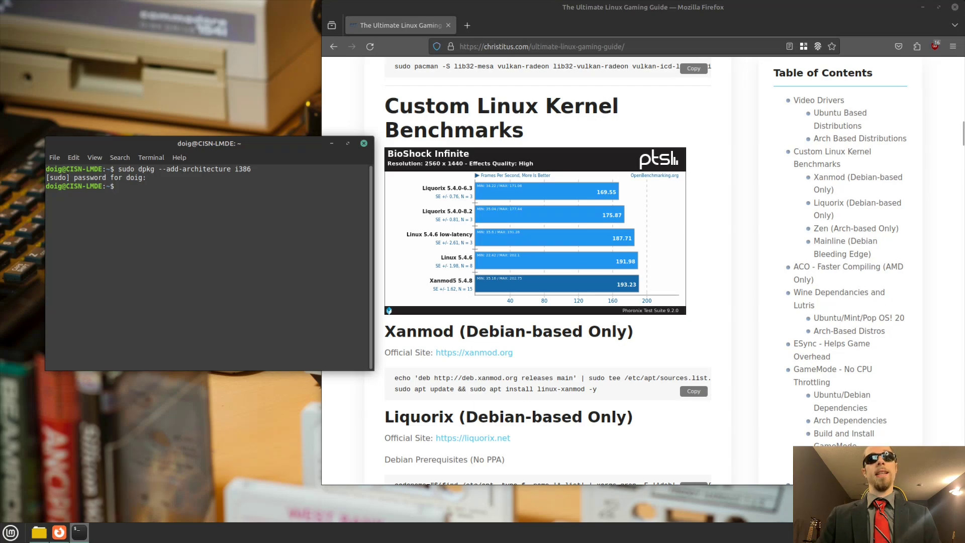
{"action": "scroll", "coordinate": [523, 271], "scroll_direction": "down", "scroll_amount": 4}
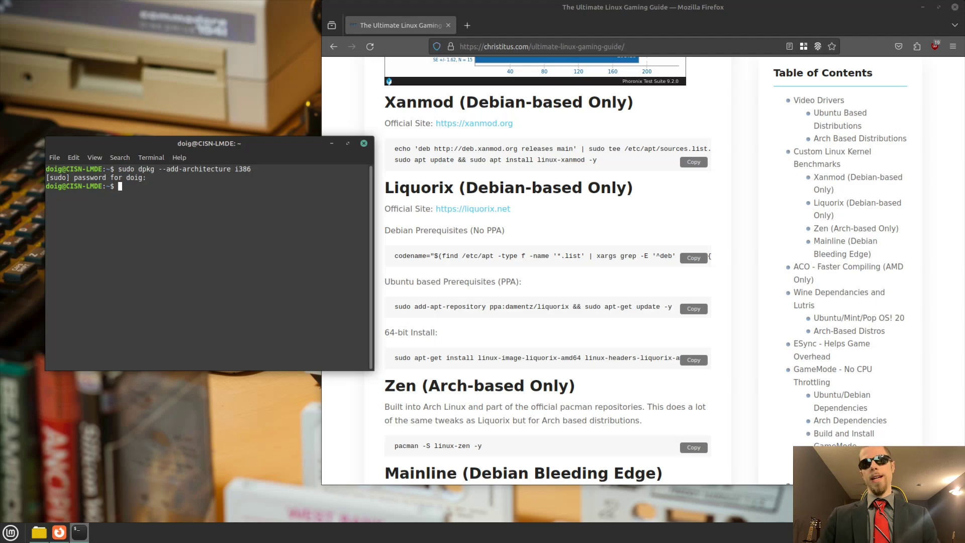
{"action": "scroll", "coordinate": [547, 271], "scroll_direction": "down", "scroll_amount": 5}
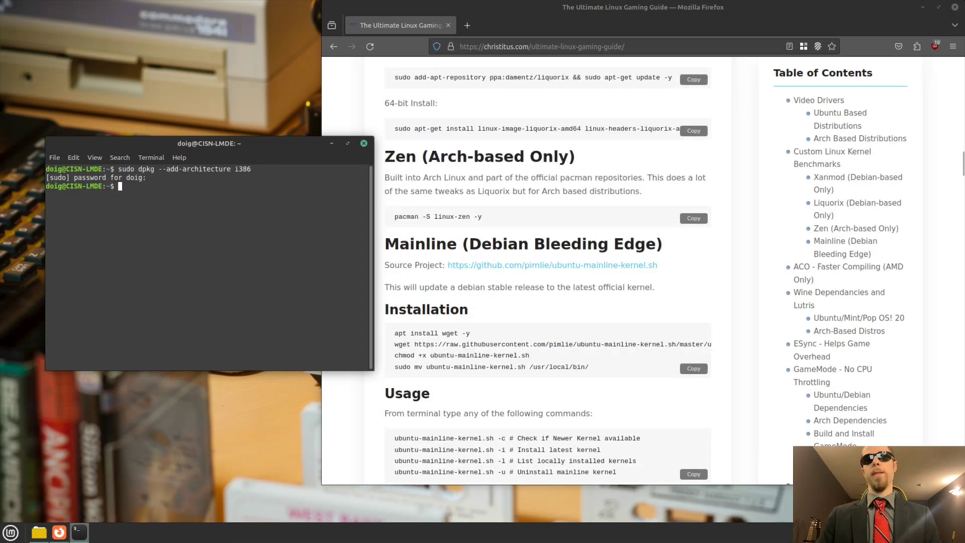
{"action": "scroll", "coordinate": [547, 271], "scroll_direction": "down", "scroll_amount": 1}
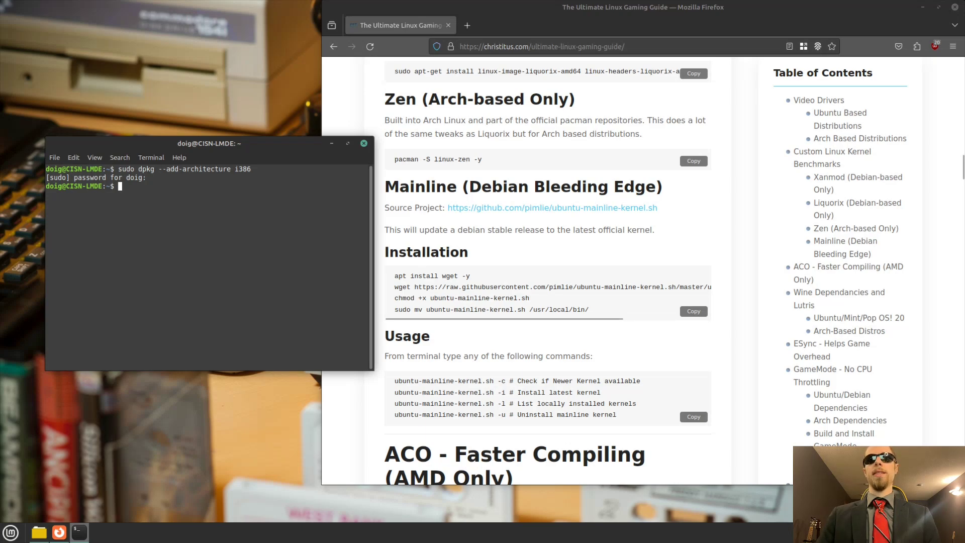
{"action": "left_click_drag", "start_coordinate": [385, 229], "coordinate": [655, 230]}
{"action": "left_click", "coordinate": [657, 230]}
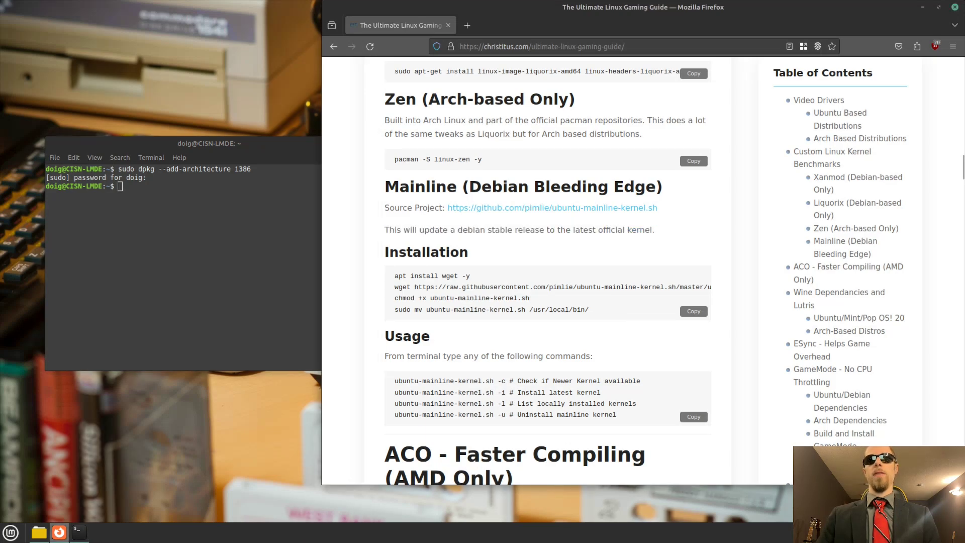
{"action": "left_click", "coordinate": [251, 262]}
{"action": "scroll", "coordinate": [548, 292], "scroll_direction": "down", "scroll_amount": 2}
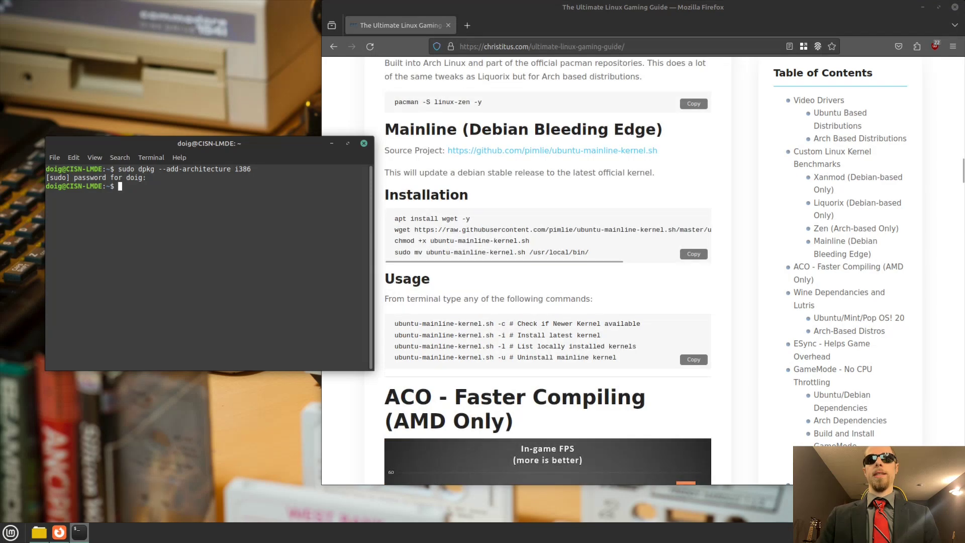
{"action": "scroll", "coordinate": [547, 271], "scroll_direction": "up", "scroll_amount": 2}
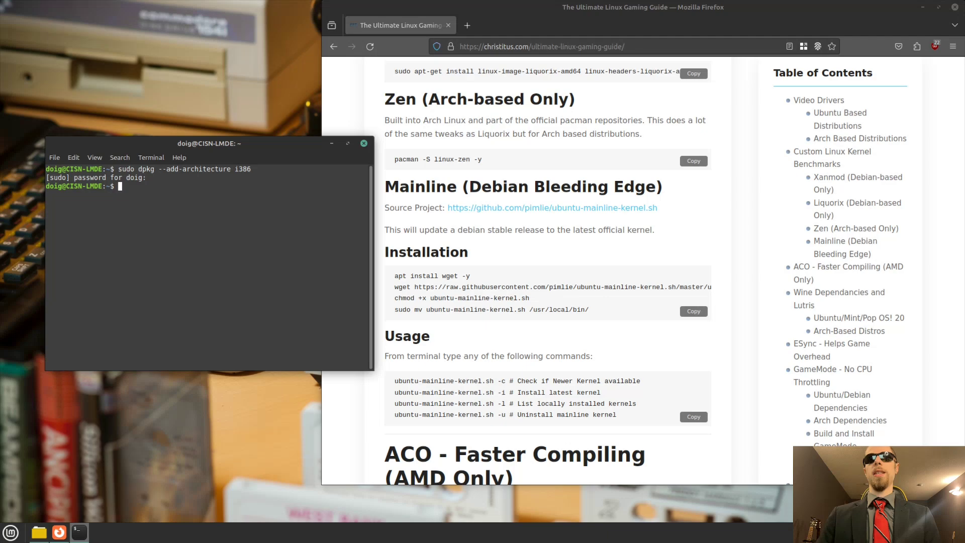
- Read the guide's ACO section for AMD cards, including the RADV_PERFTEST=aco line for /etc/environment
{"action": "scroll", "coordinate": [547, 271], "scroll_direction": "down", "scroll_amount": 4}
{"action": "scroll", "coordinate": [547, 271], "scroll_direction": "down", "scroll_amount": 1}
{"action": "scroll", "coordinate": [547, 271], "scroll_direction": "down", "scroll_amount": 1}
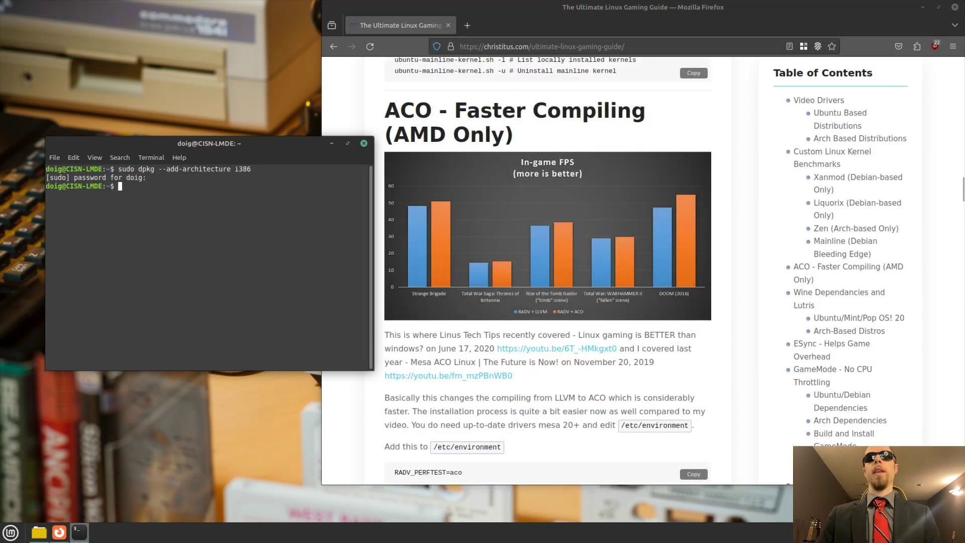
{"action": "scroll", "coordinate": [548, 271], "scroll_direction": "down", "scroll_amount": 1}
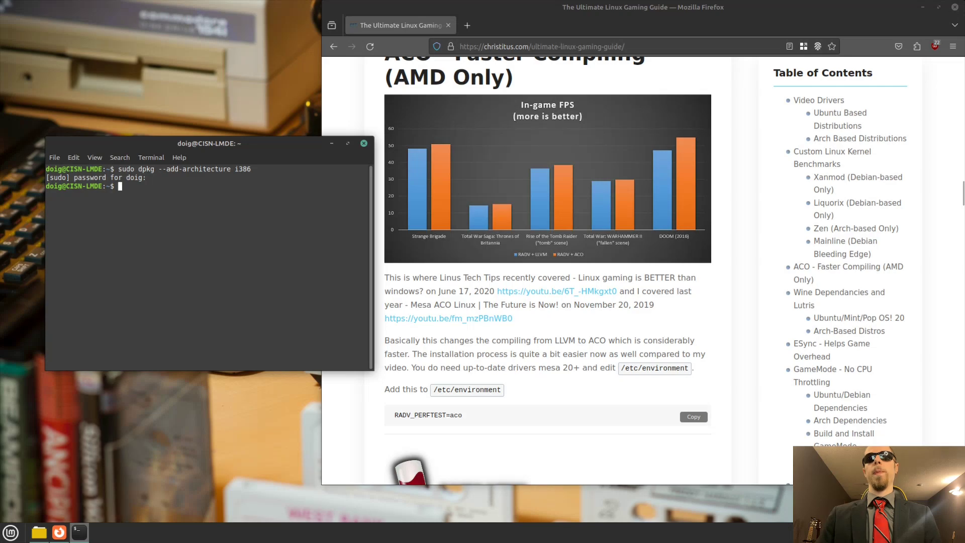
{"action": "left_click_drag", "start_coordinate": [620, 368], "coordinate": [690, 368]}
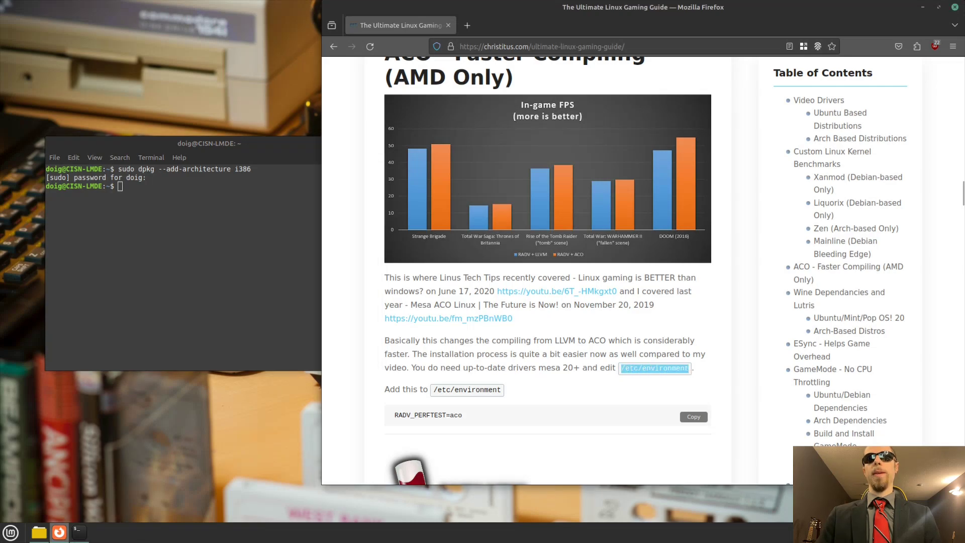
{"action": "left_click", "coordinate": [690, 369]}
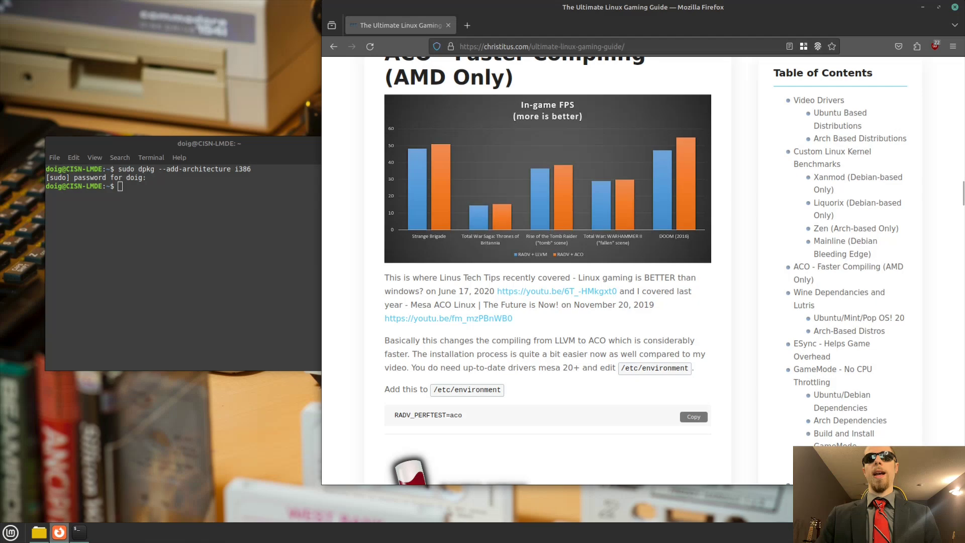
{"action": "left_click_drag", "start_coordinate": [394, 415], "coordinate": [461, 415]}
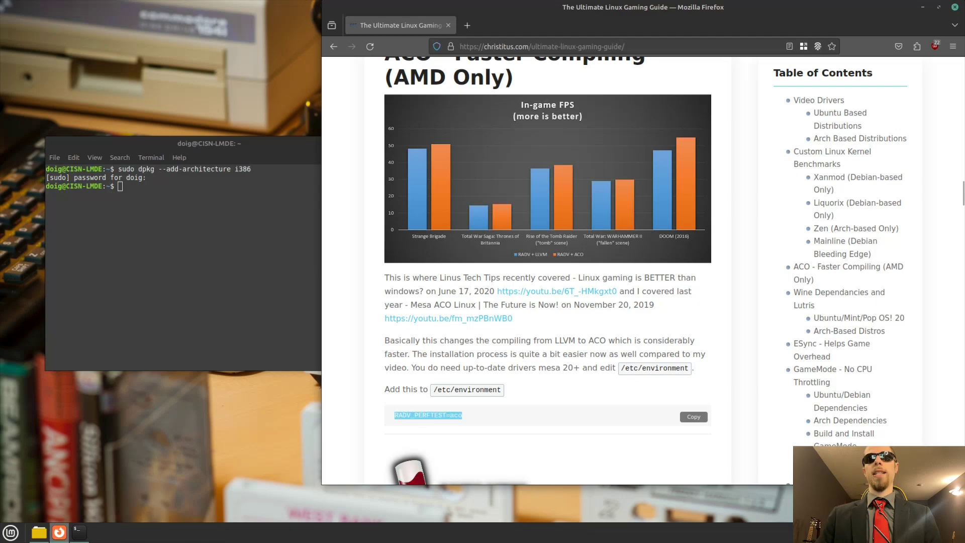
{"action": "left_click", "coordinate": [462, 416]}
{"action": "left_click", "coordinate": [209, 266]}
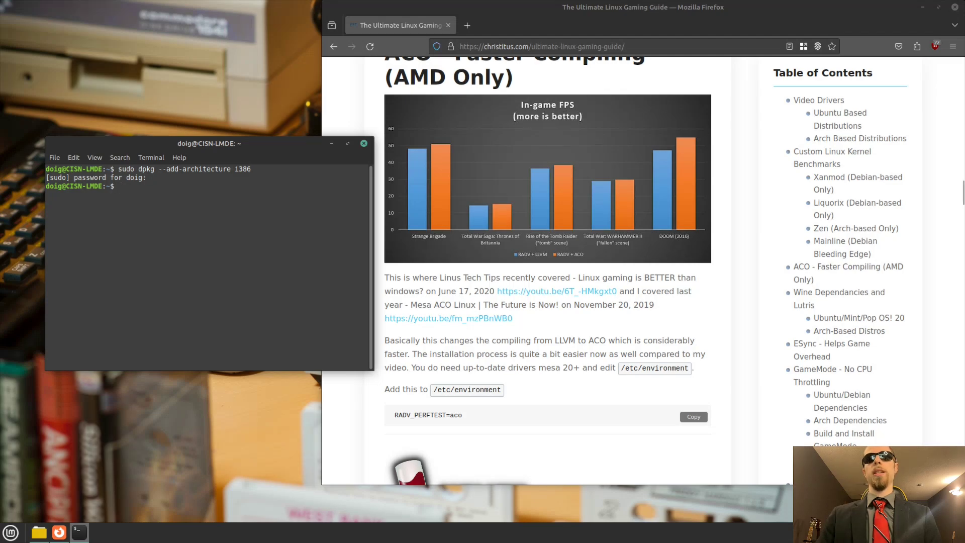
{"action": "scroll", "coordinate": [547, 271], "scroll_direction": "up", "scroll_amount": 1}
{"action": "scroll", "coordinate": [548, 271], "scroll_direction": "down", "scroll_amount": 1}
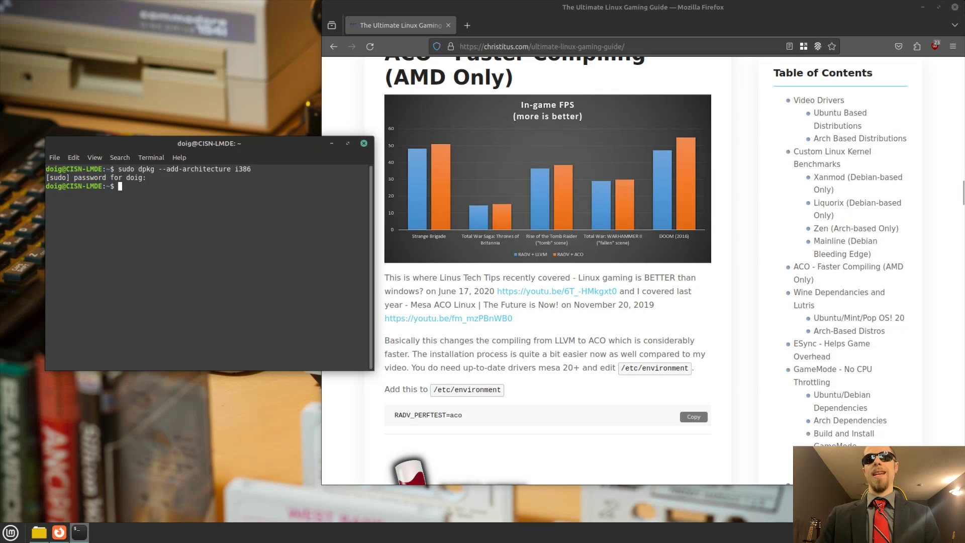
- Look over the guide's Wine Dependancies and Lutris section, and open a blank browser tab
{"action": "scroll", "coordinate": [547, 271], "scroll_direction": "down", "scroll_amount": 6}
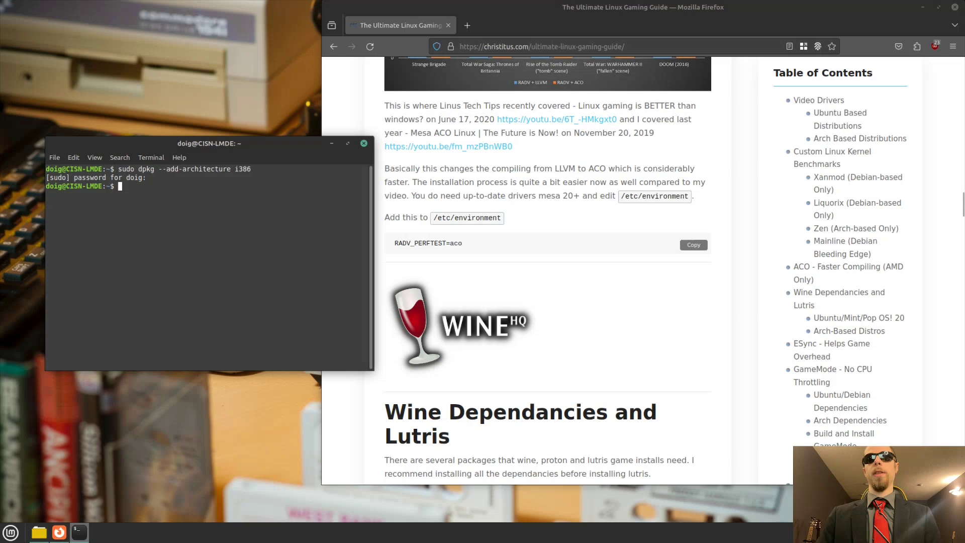
{"action": "scroll", "coordinate": [547, 271], "scroll_direction": "down", "scroll_amount": 2}
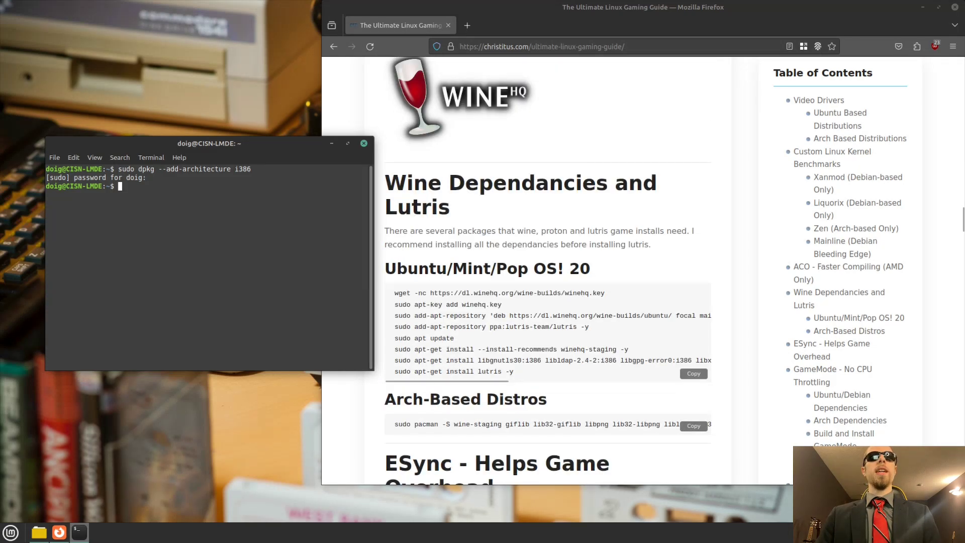
{"action": "left_click_drag", "start_coordinate": [251, 143], "coordinate": [224, 138]}
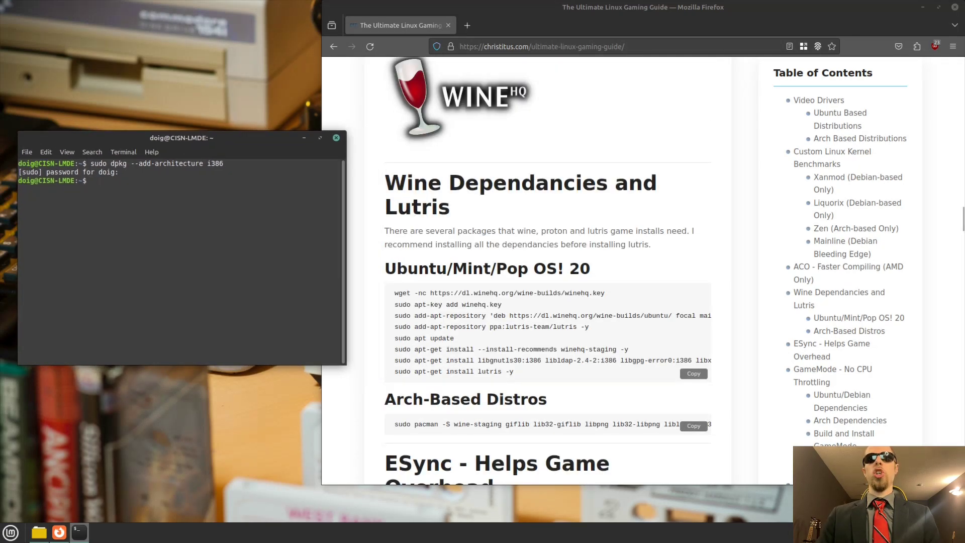
{"action": "left_click", "coordinate": [467, 25]}
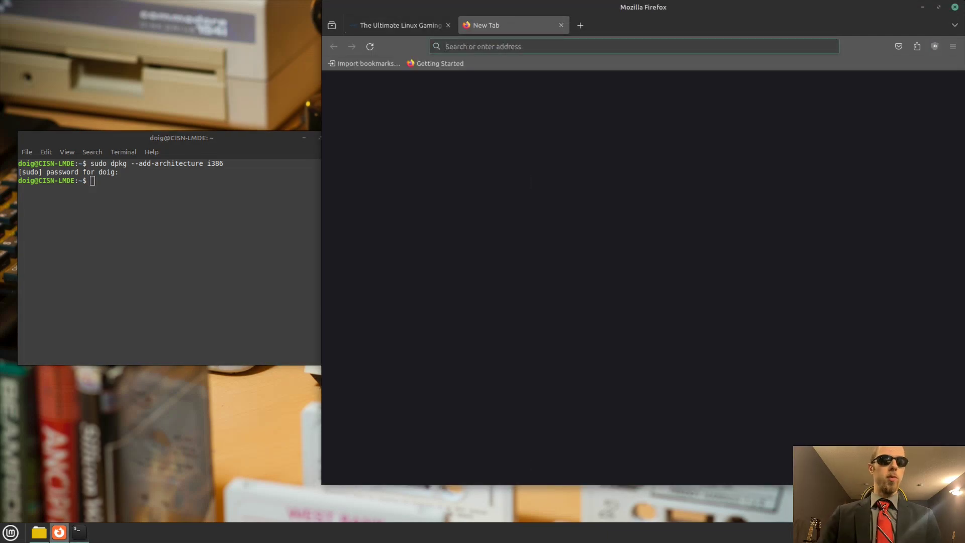
- Search the web for wine, open WineHQ's download page and go to its Debian packages page
{"action": "type", "text": "winehq.org"}
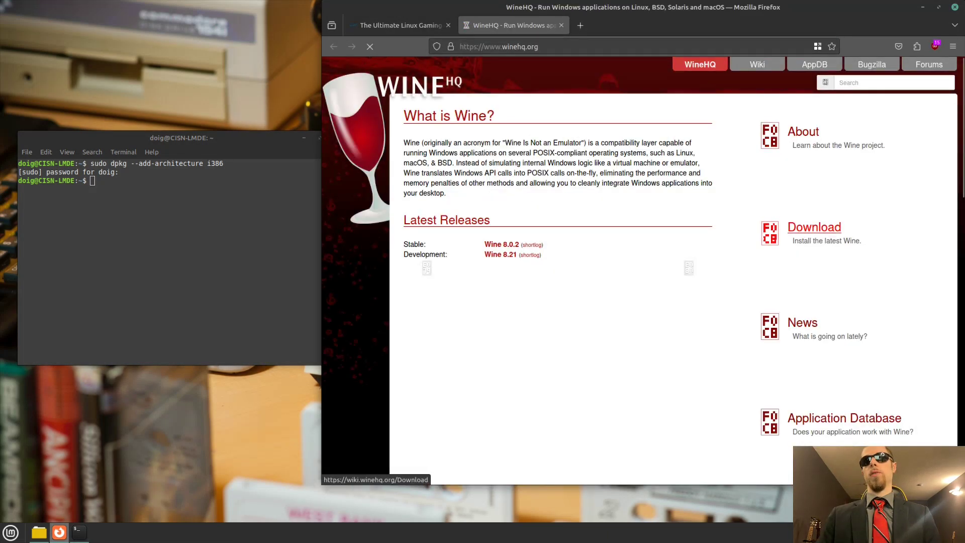
{"action": "left_click", "coordinate": [814, 228]}
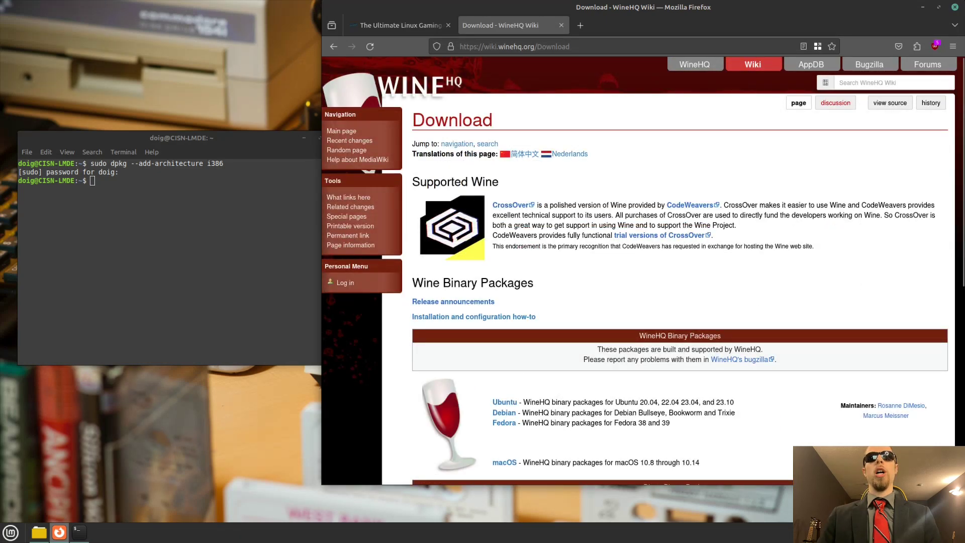
{"action": "left_click", "coordinate": [504, 412]}
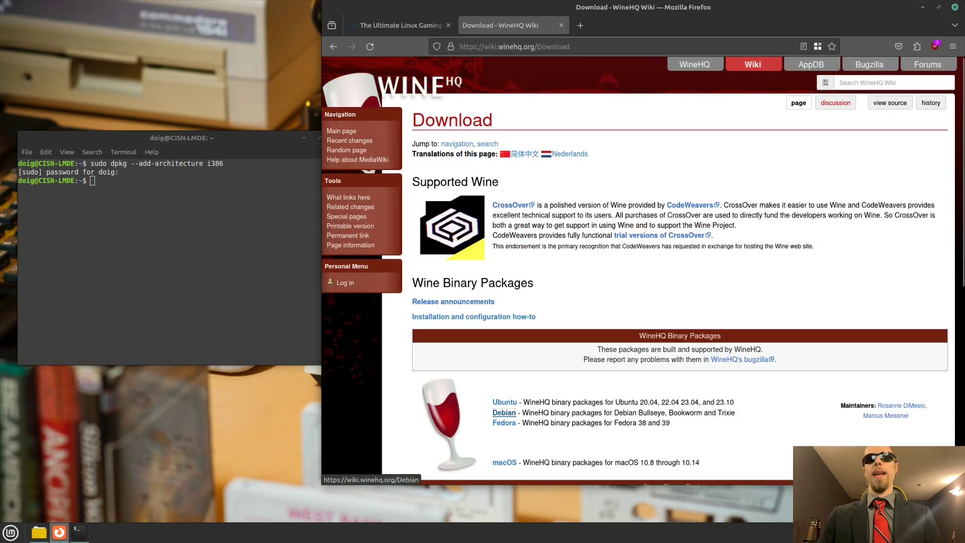
- Review WineHQ's Debian repository instructions, highlighting the Debian 12 (Bookworm) sources command and the sudo mkdir -pm755 /etc/apt/keyrings command
{"action": "scroll", "coordinate": [638, 271], "scroll_direction": "down", "scroll_amount": 3}
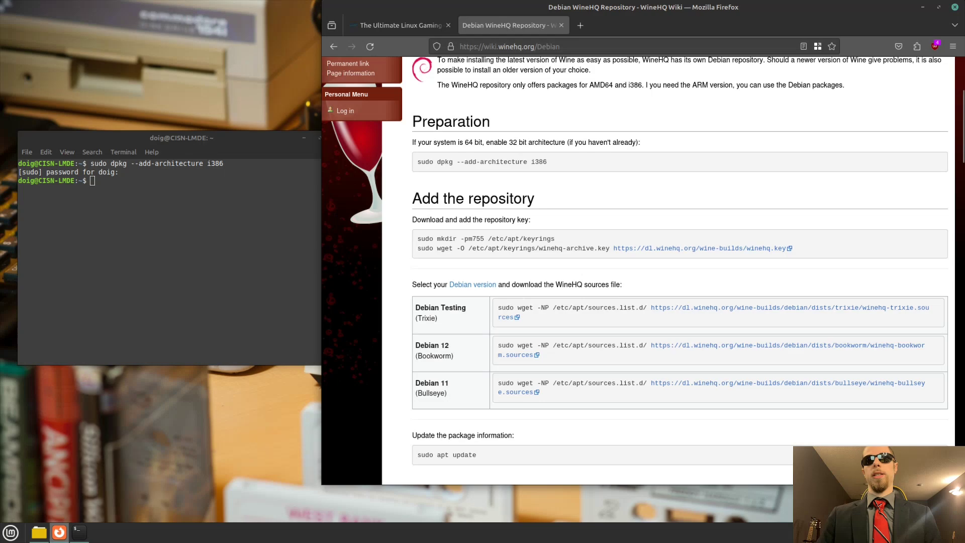
{"action": "scroll", "coordinate": [473, 227], "scroll_direction": "down", "scroll_amount": 2}
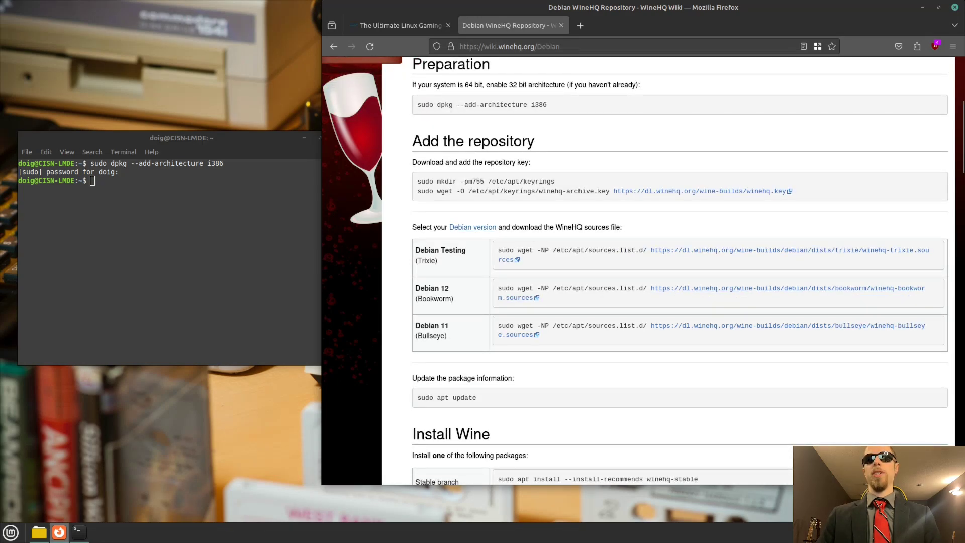
{"action": "triple_click", "coordinate": [573, 289]}
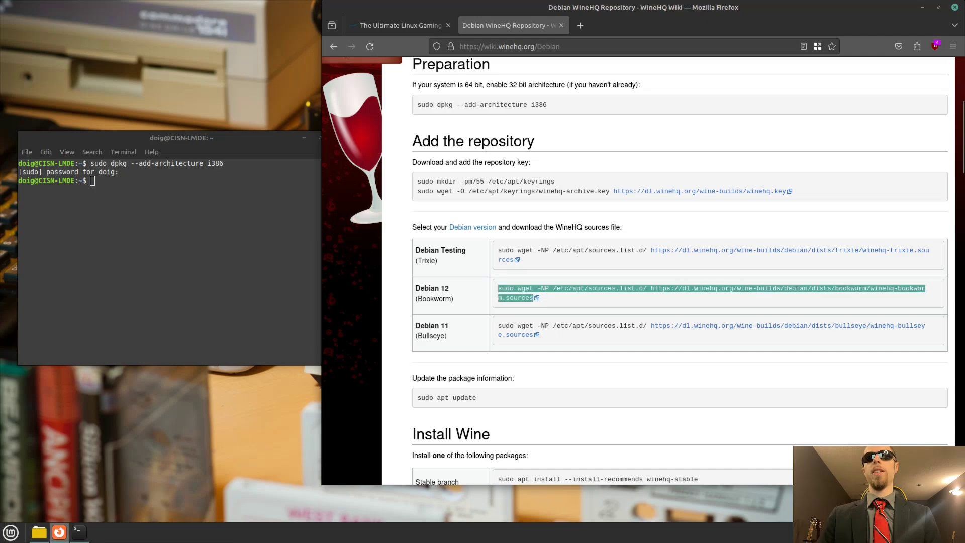
{"action": "scroll", "coordinate": [638, 271], "scroll_direction": "up", "scroll_amount": 2}
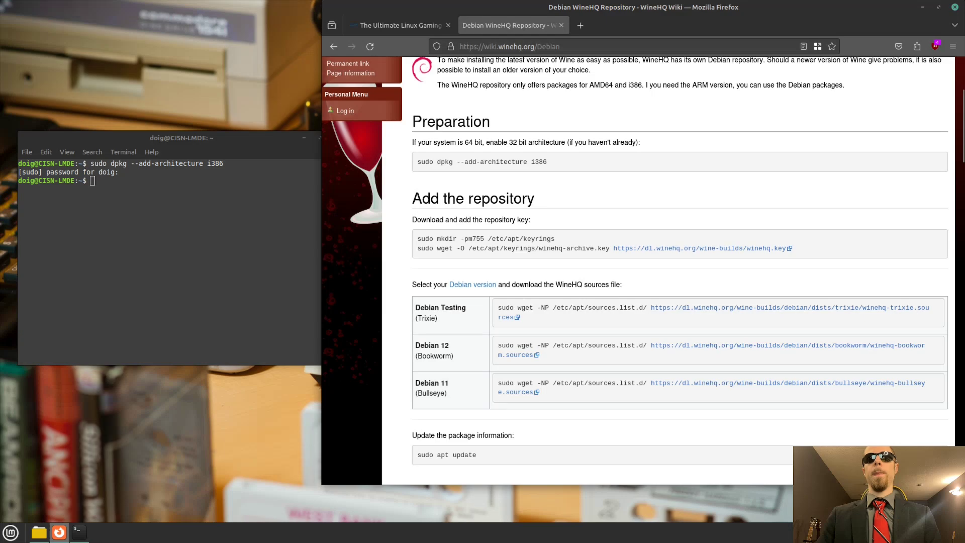
{"action": "left_click_drag", "start_coordinate": [417, 238], "coordinate": [556, 241]}
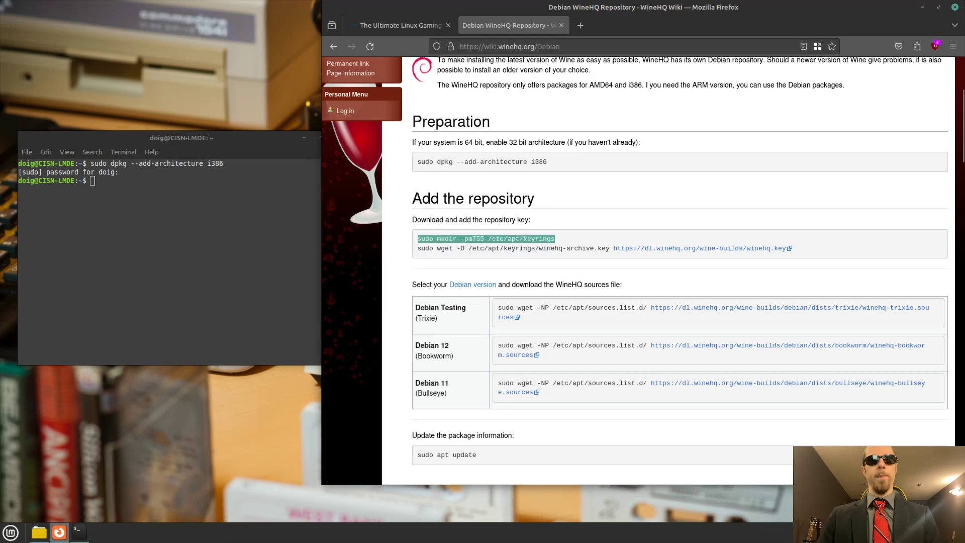
{"action": "left_click", "coordinate": [221, 237]}
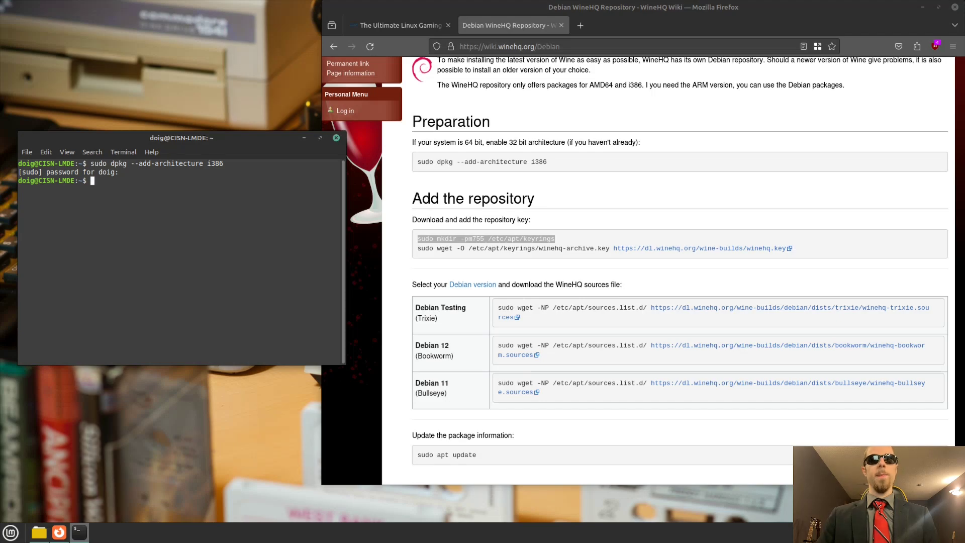
{"action": "key", "text": "alt+Tab"}
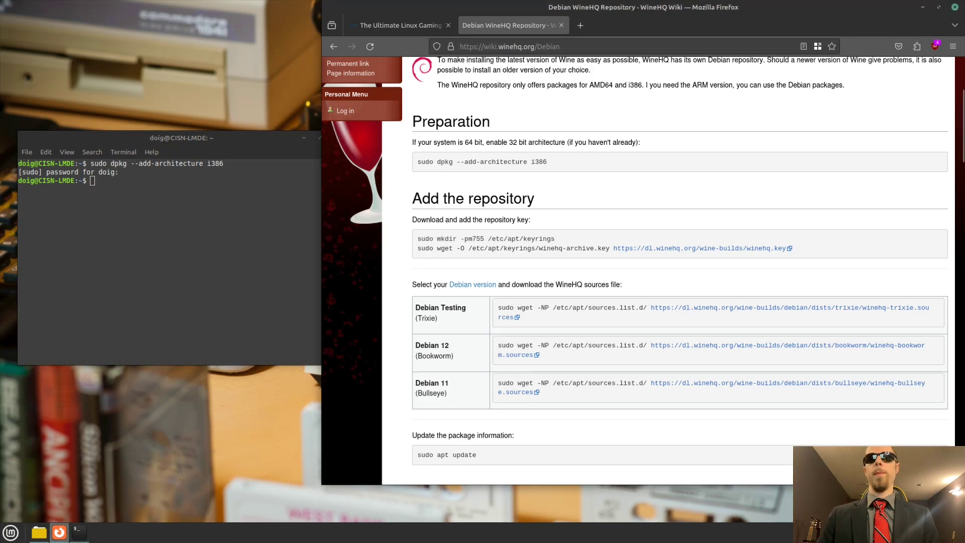
{"action": "scroll", "coordinate": [679, 271], "scroll_direction": "down", "scroll_amount": 5}
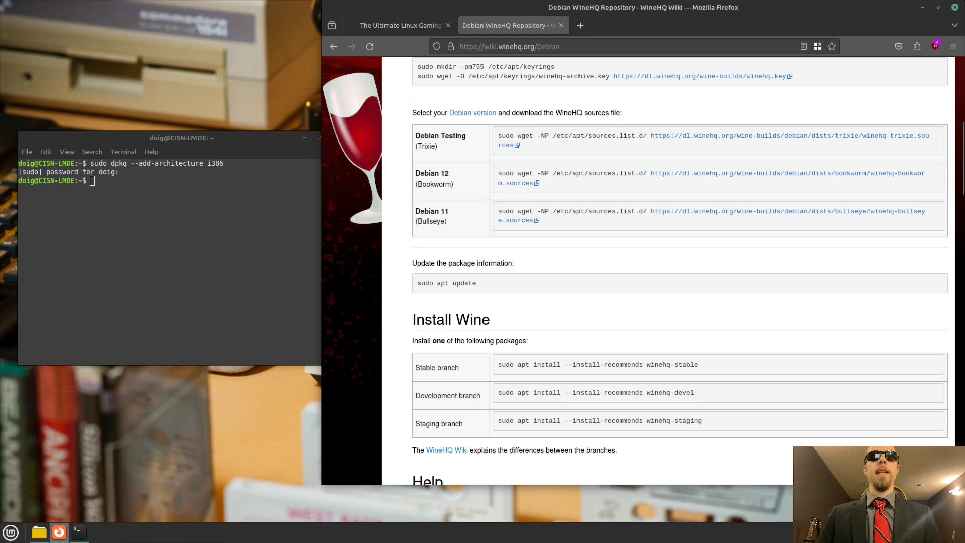
- Draft sudo apt update in the terminal beside the WineHQ instructions, and clear the command line without running it
{"action": "key", "text": "alt+Tab"}
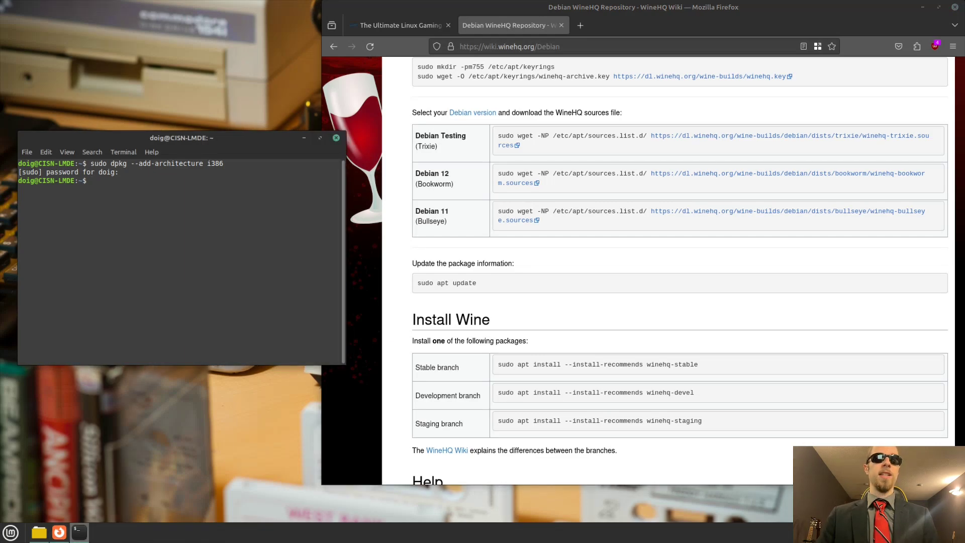
{"action": "key", "text": "ctrl+c"}
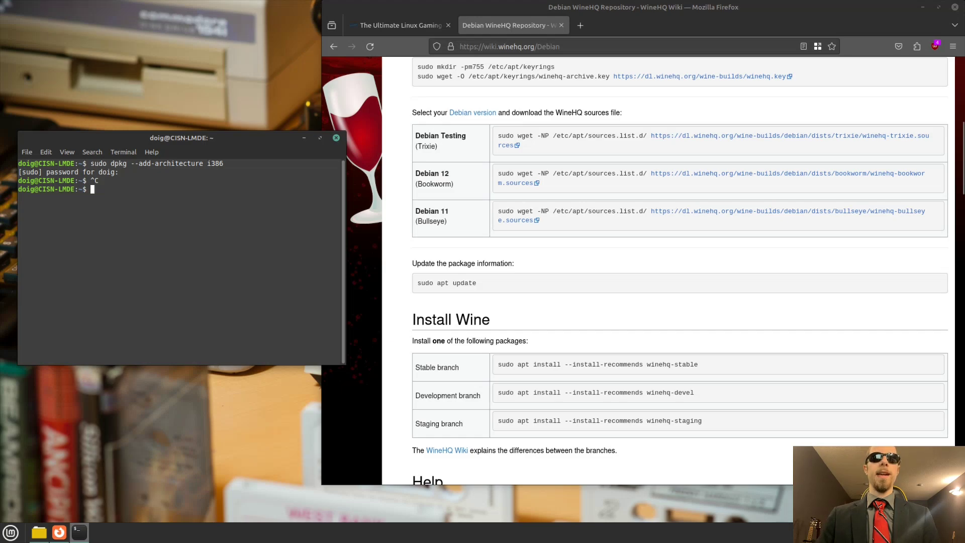
{"action": "type", "text": "sudo ap"}
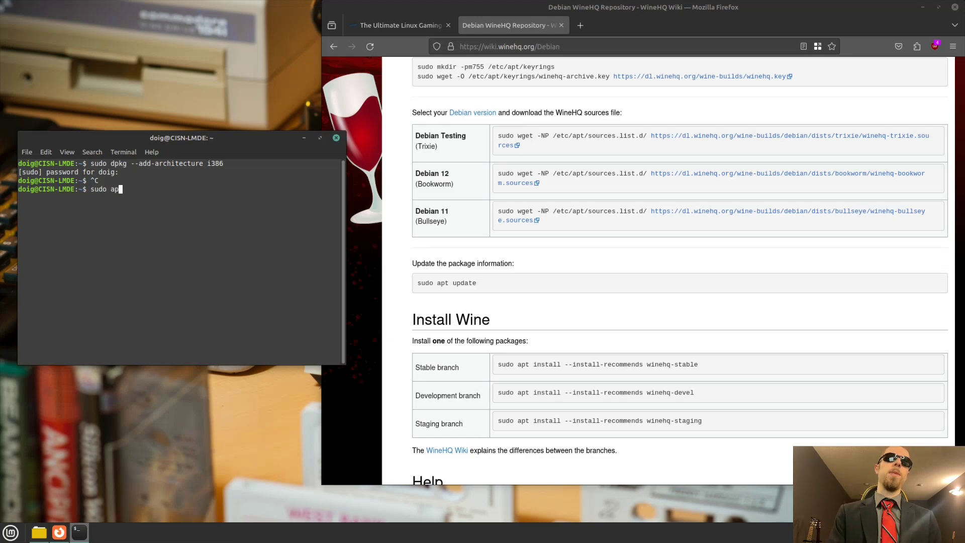
{"action": "type", "text": "t update"}
{"action": "key", "text": "BackSpace"}
{"action": "key", "text": "BackSpace"}
{"action": "key", "text": "BackSpace"}
{"action": "key", "text": "BackSpace"}
{"action": "key", "text": "BackSpace"}
{"action": "key", "text": "BackSpace"}
{"action": "key", "text": "BackSpace"}
{"action": "key", "text": "BackSpace"}
{"action": "key", "text": "BackSpace"}
{"action": "key", "text": "BackSpace"}
{"action": "key", "text": "BackSpace"}
{"action": "key", "text": "BackSpace"}
{"action": "key", "text": "BackSpace"}
{"action": "key", "text": "BackSpace"}
{"action": "key", "text": "BackSpace"}
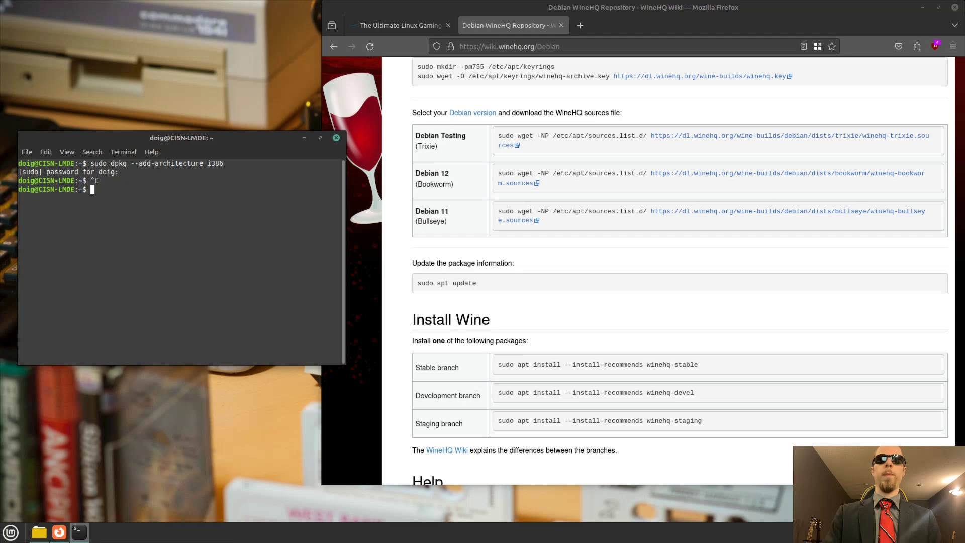
- Highlight the staging branch install command for winehq-staging, and return to the gaming guide's Wine Dependancies and Lutris section
{"action": "scroll", "coordinate": [603, 361], "scroll_direction": "down", "scroll_amount": 1}
{"action": "triple_click", "coordinate": [603, 363]}
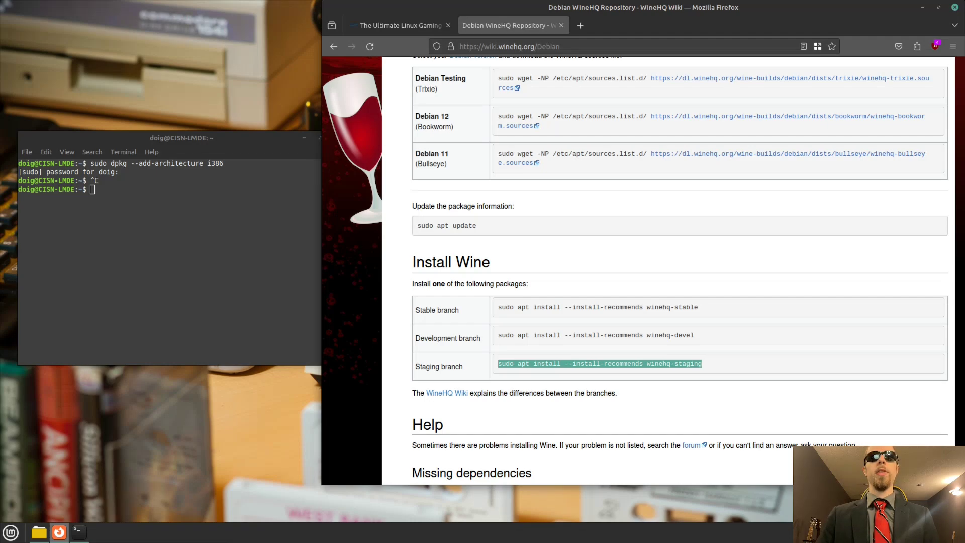
{"action": "left_click", "coordinate": [401, 25]}
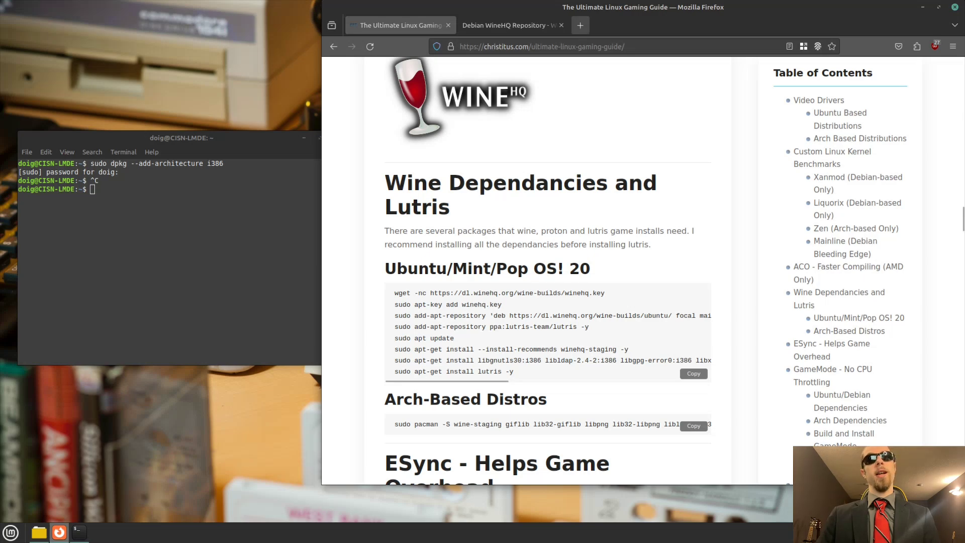
- Open the Lutris downloads page in a new tab and find its Debian installation instructions
{"action": "left_click", "coordinate": [580, 25]}
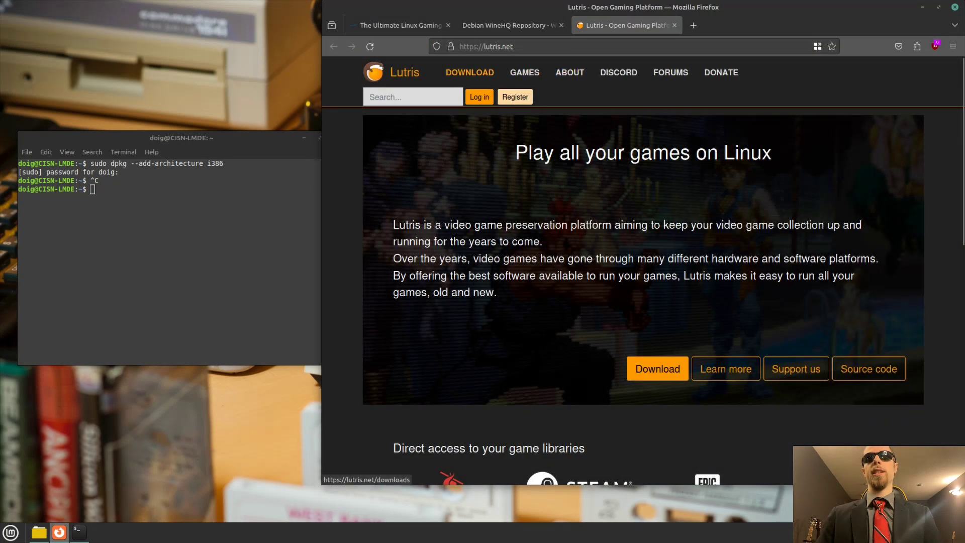
{"action": "left_click", "coordinate": [469, 73]}
{"action": "left_click", "coordinate": [469, 72]}
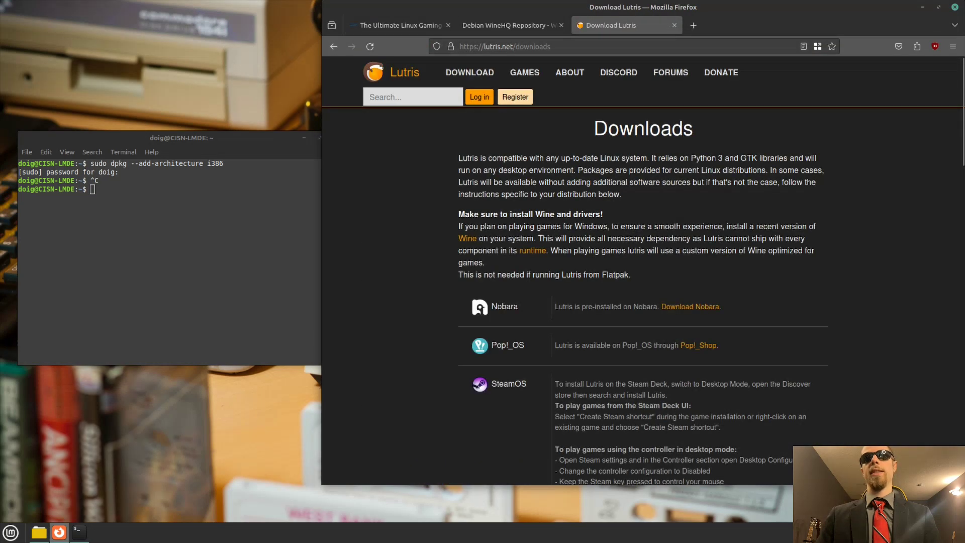
{"action": "scroll", "coordinate": [642, 271], "scroll_direction": "down", "scroll_amount": 5}
{"action": "scroll", "coordinate": [642, 271], "scroll_direction": "down", "scroll_amount": 3}
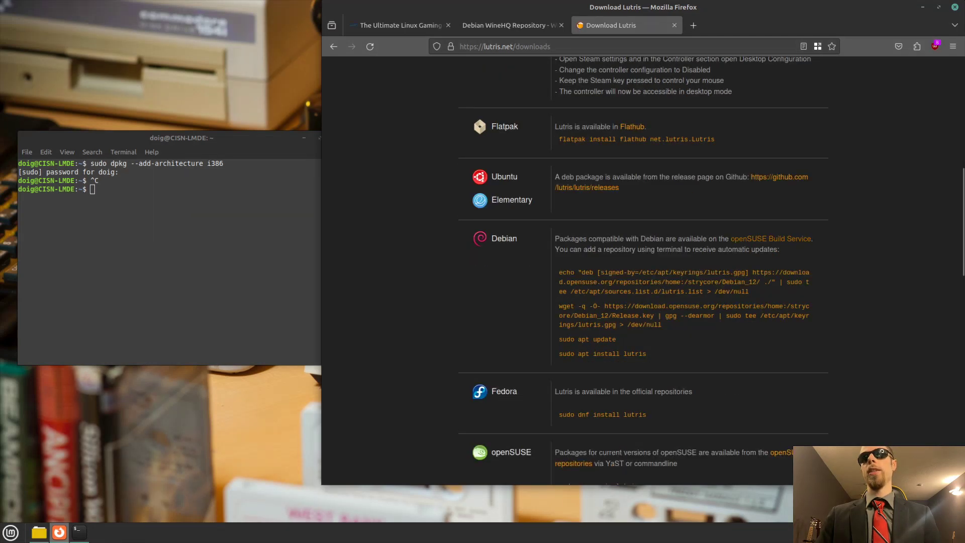
- Open the openSUSE Build Service page for Lutris and examine the full repository and key commands for Debian 12
{"action": "left_click", "coordinate": [769, 239]}
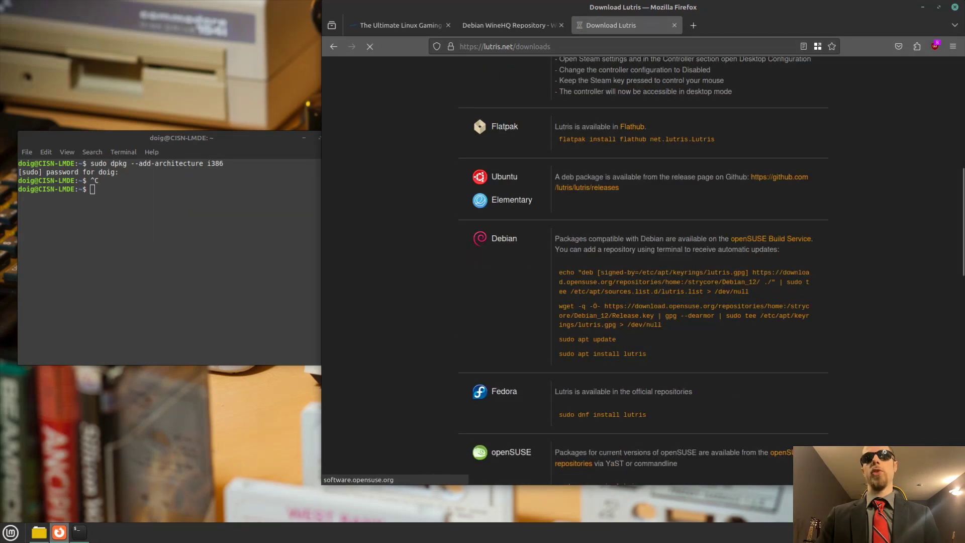
{"action": "scroll", "coordinate": [643, 282], "scroll_direction": "down", "scroll_amount": 3}
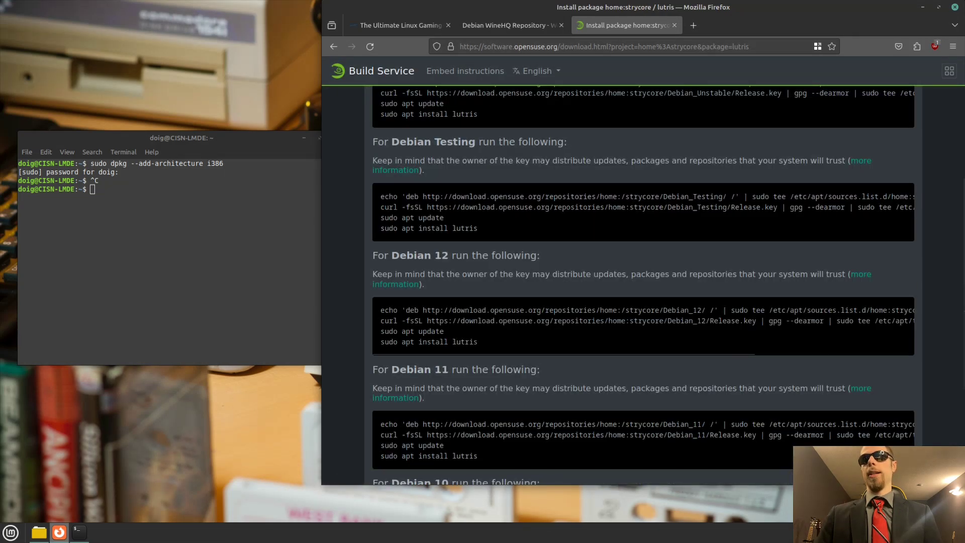
{"action": "scroll", "coordinate": [644, 326], "scroll_direction": "right", "scroll_amount": 5}
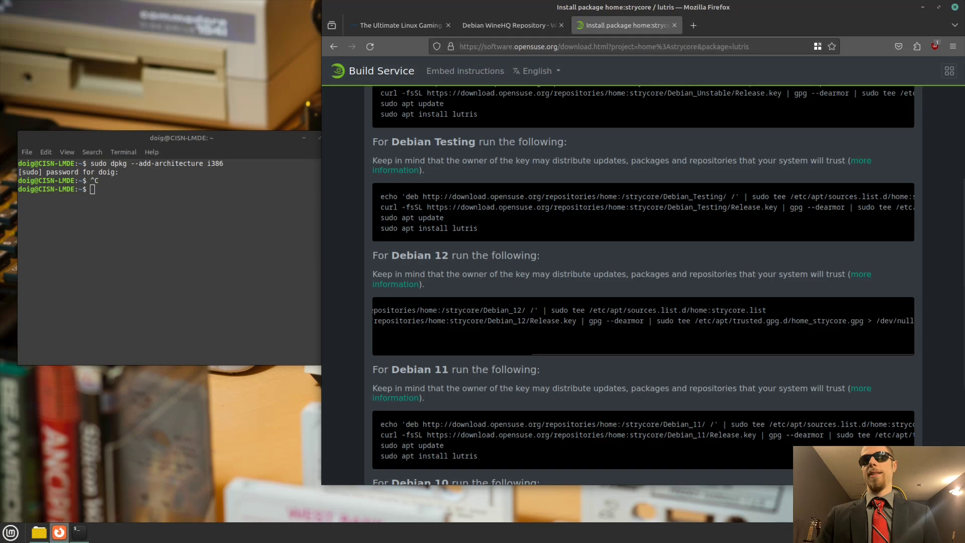
{"action": "scroll", "coordinate": [643, 327], "scroll_direction": "left", "scroll_amount": 5}
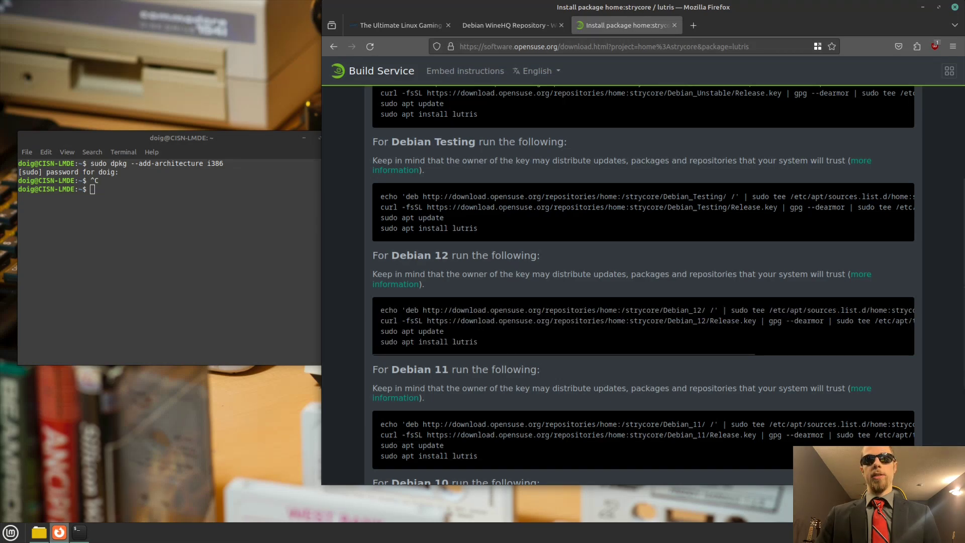
{"action": "left_click_drag", "start_coordinate": [380, 310], "coordinate": [919, 310]}
{"action": "left_click", "coordinate": [793, 311]}
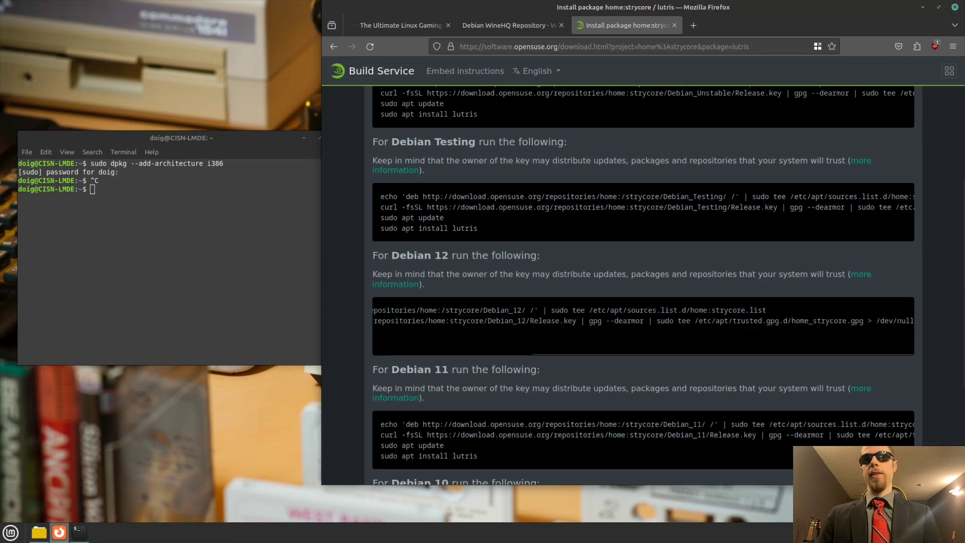
{"action": "triple_click", "coordinate": [753, 310]}
{"action": "left_click", "coordinate": [783, 332]}
{"action": "scroll", "coordinate": [644, 327], "scroll_direction": "left", "scroll_amount": 5}
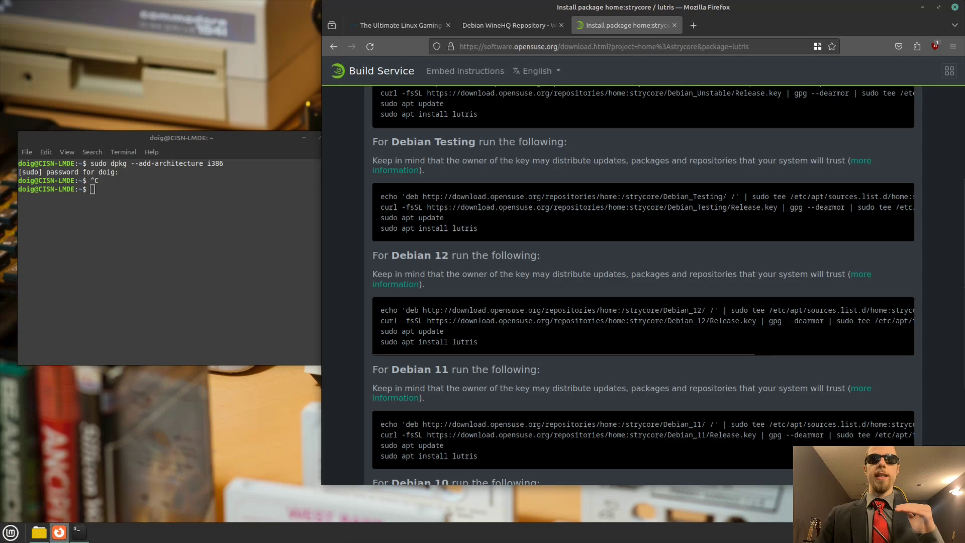
- Close the Lutris and WineHQ tabs to return to The Ultimate Linux Gaming Guide
{"action": "key", "text": "alt+Tab"}
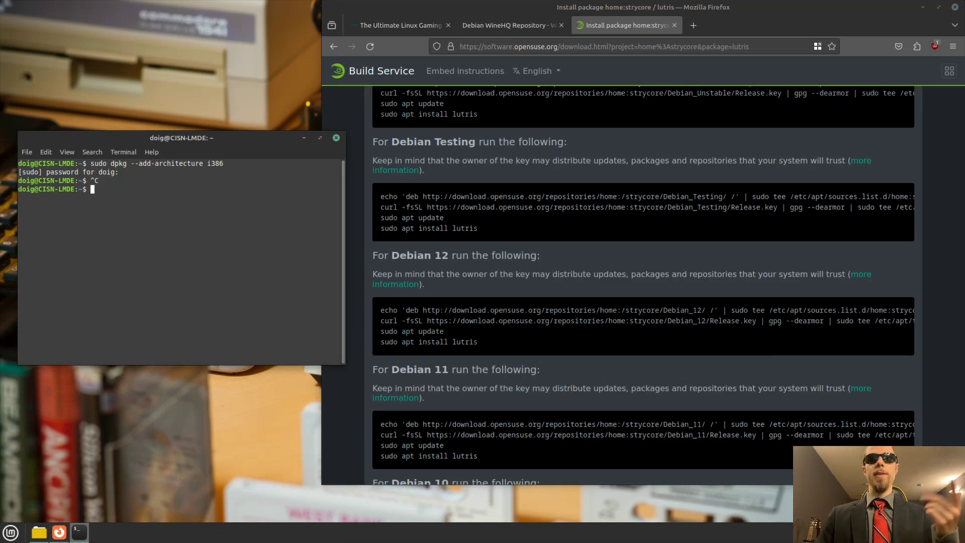
{"action": "left_click", "coordinate": [674, 25]}
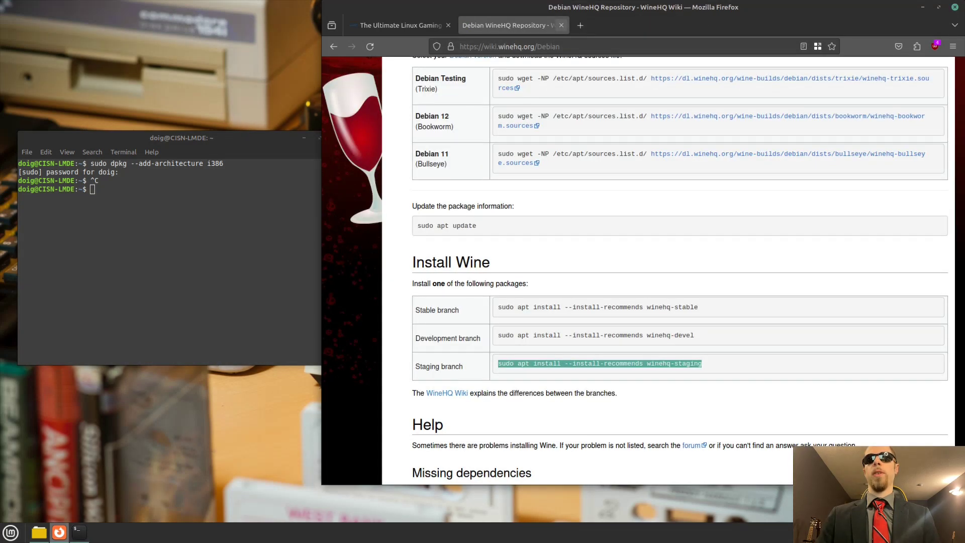
{"action": "left_click", "coordinate": [562, 25]}
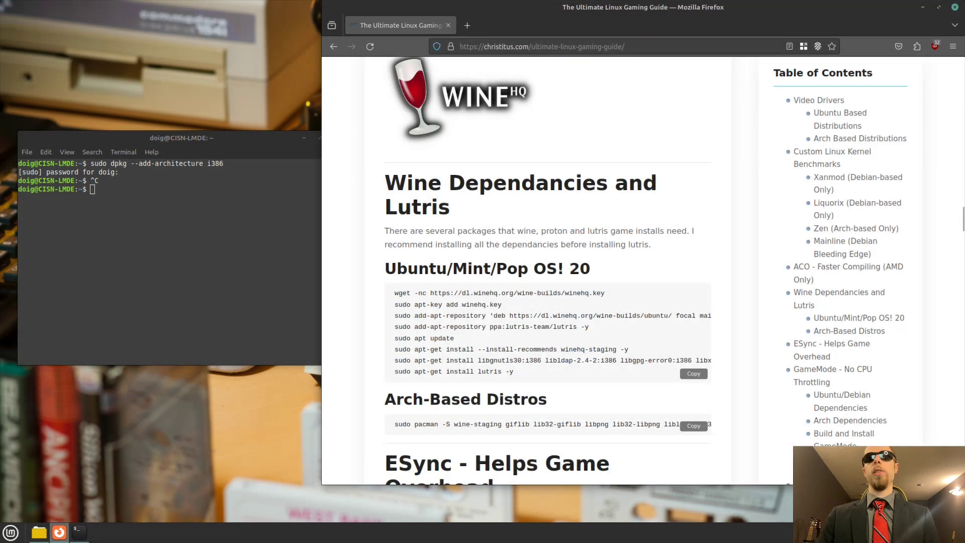
- Follow the guide's ESync check by running ulimit -Hn in a cleared terminal, and highlight the returned value
{"action": "scroll", "coordinate": [548, 267], "scroll_direction": "down", "scroll_amount": 5}
{"action": "key", "text": "alt+Tab"}
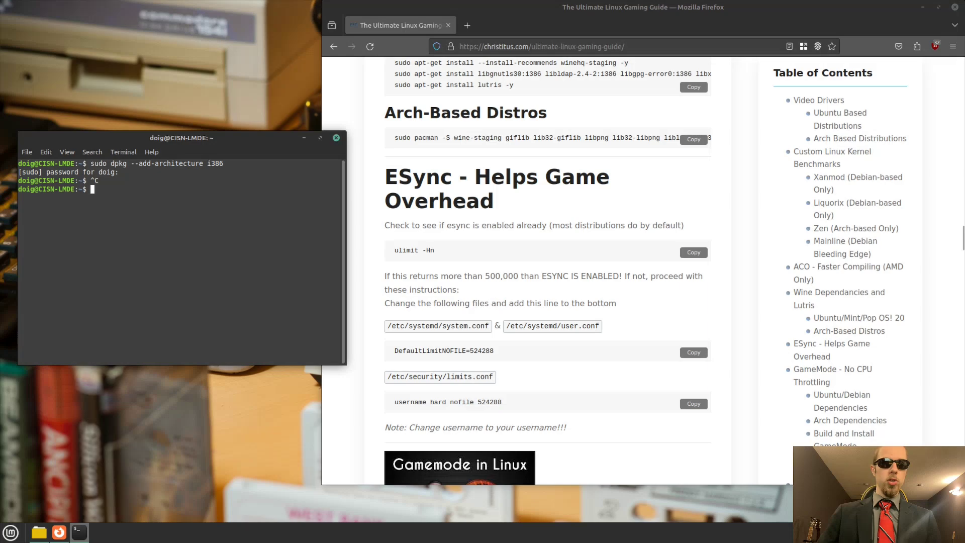
{"action": "key", "text": "ctrl+l"}
{"action": "type", "text": "ulimty"}
{"action": "key", "text": "BackSpace"}
{"action": "key", "text": "BackSpace"}
{"action": "key", "text": "BackSpace"}
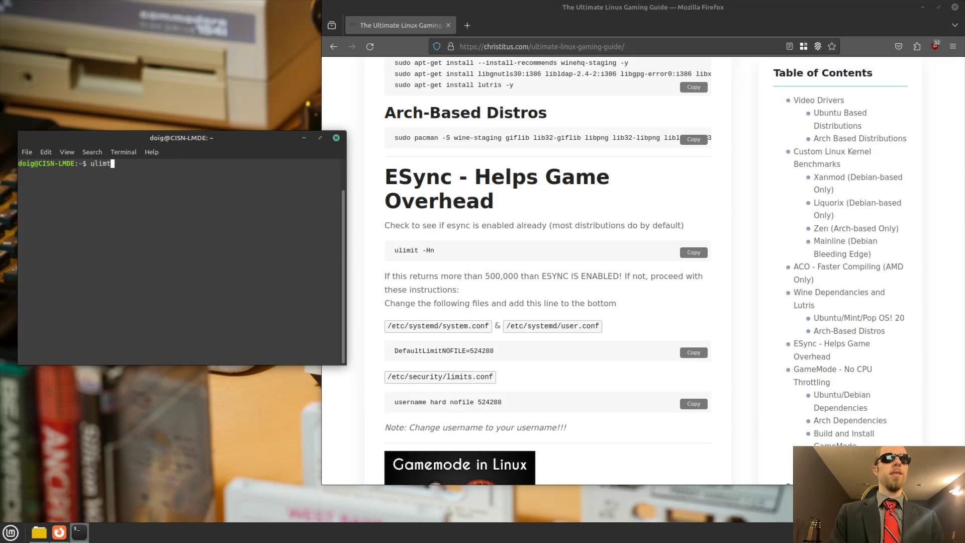
{"action": "type", "text": "mit"}
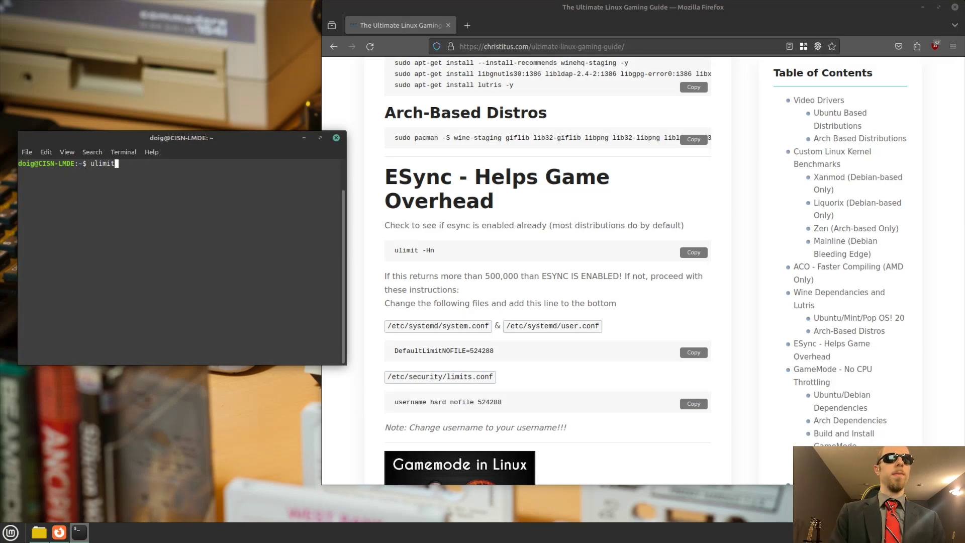
{"action": "type", "text": " -Hn"}
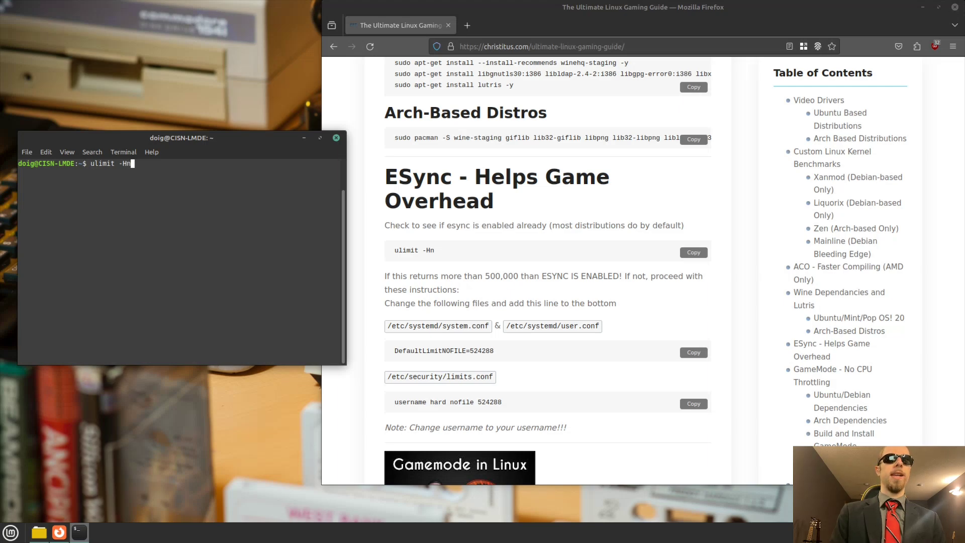
{"action": "key", "text": "Return"}
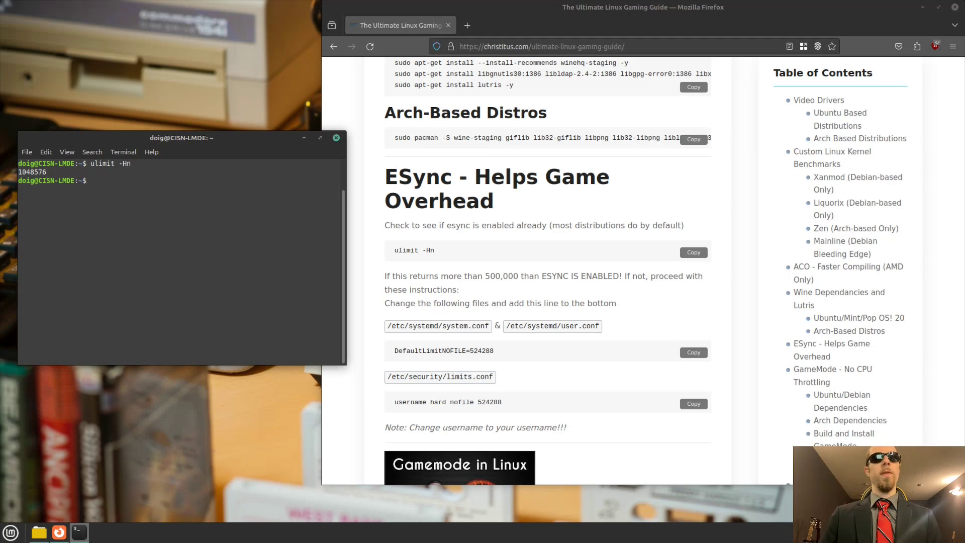
{"action": "left_click_drag", "start_coordinate": [18, 172], "coordinate": [47, 171]}
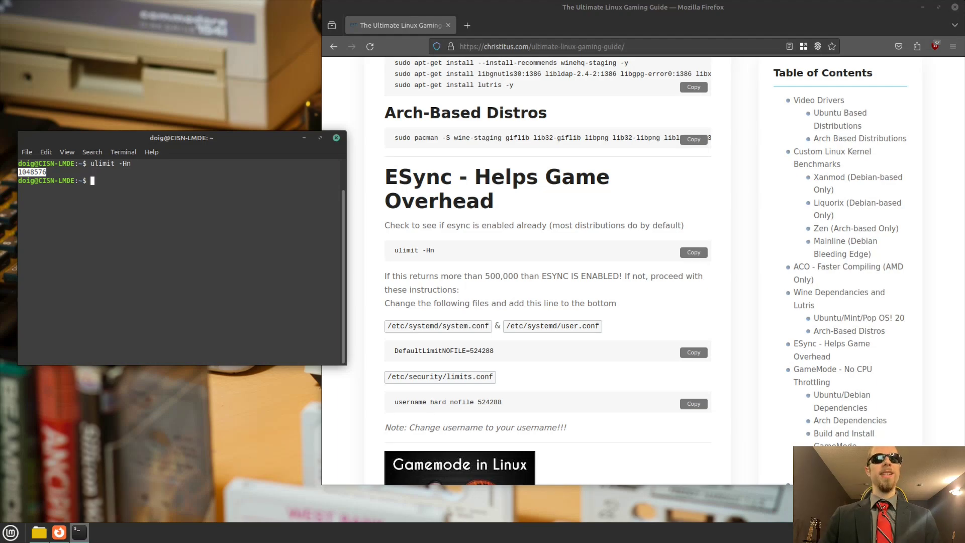
{"action": "left_click", "coordinate": [50, 172]}
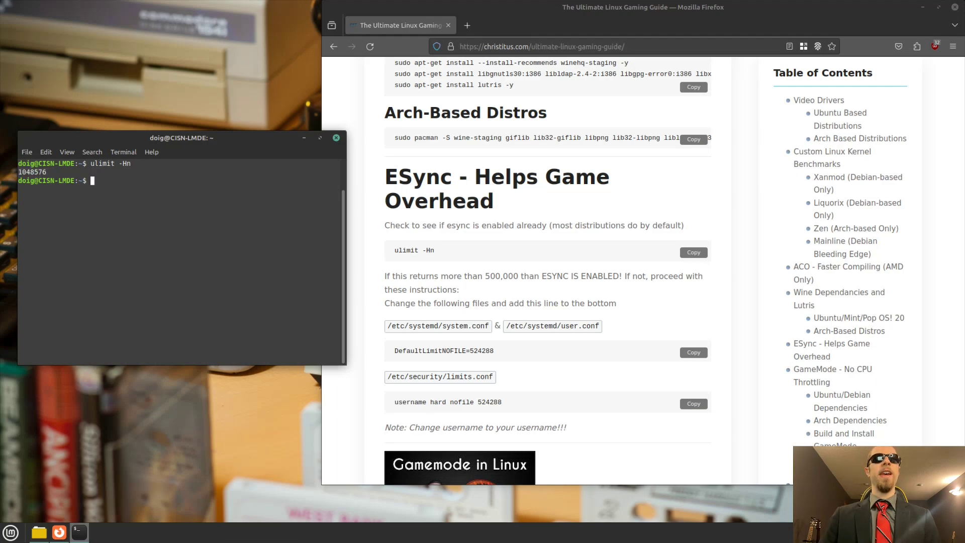
- Find the guide's GameMode section and run sudo apt install gamemode in the terminal
{"action": "scroll", "coordinate": [547, 271], "scroll_direction": "down", "scroll_amount": 8}
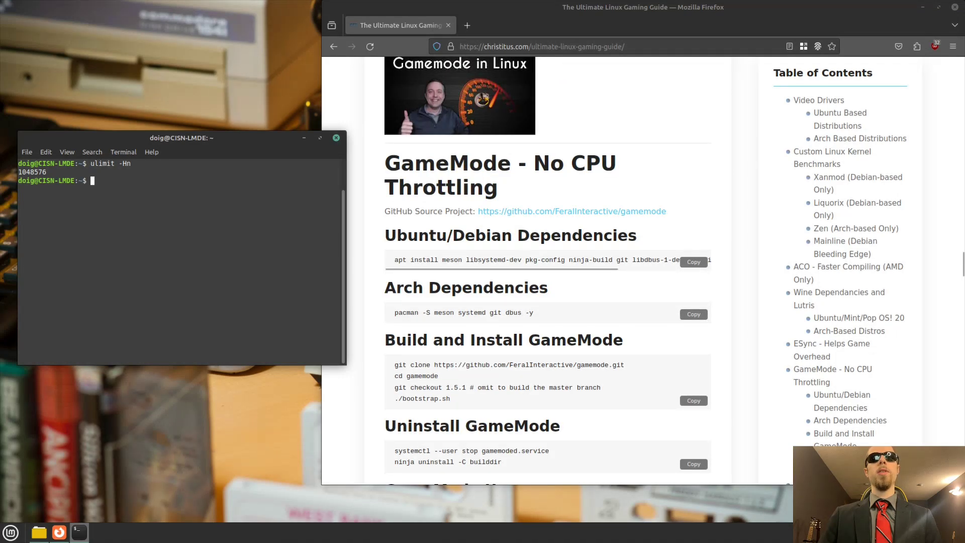
{"action": "scroll", "coordinate": [547, 271], "scroll_direction": "down", "scroll_amount": 1}
{"action": "scroll", "coordinate": [548, 272], "scroll_direction": "up", "scroll_amount": 1}
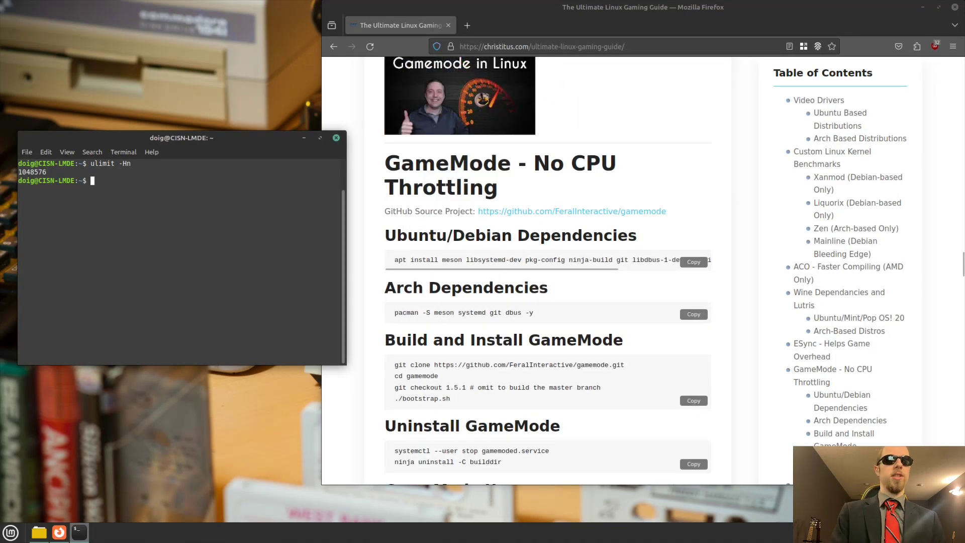
{"action": "type", "text": "sudo apt ins"}
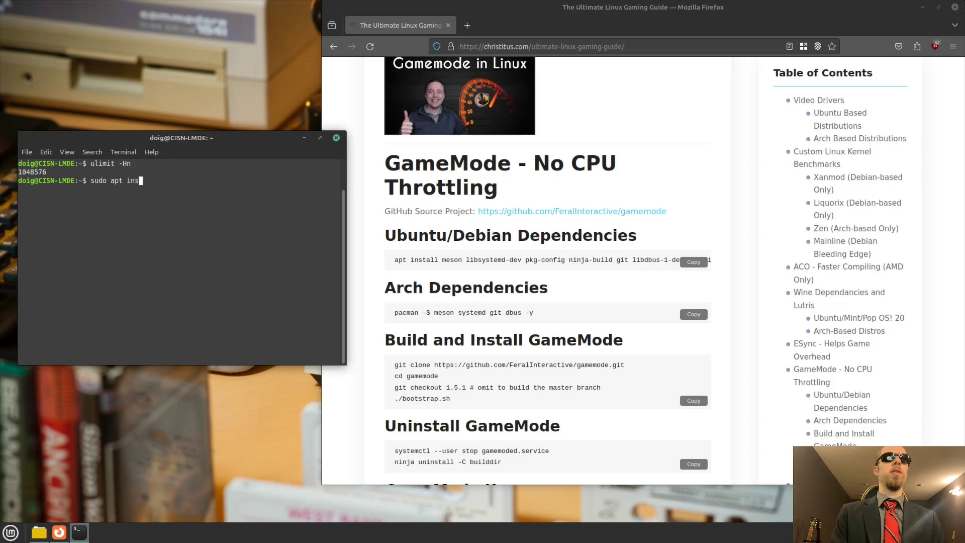
{"action": "type", "text": "tall gameode"}
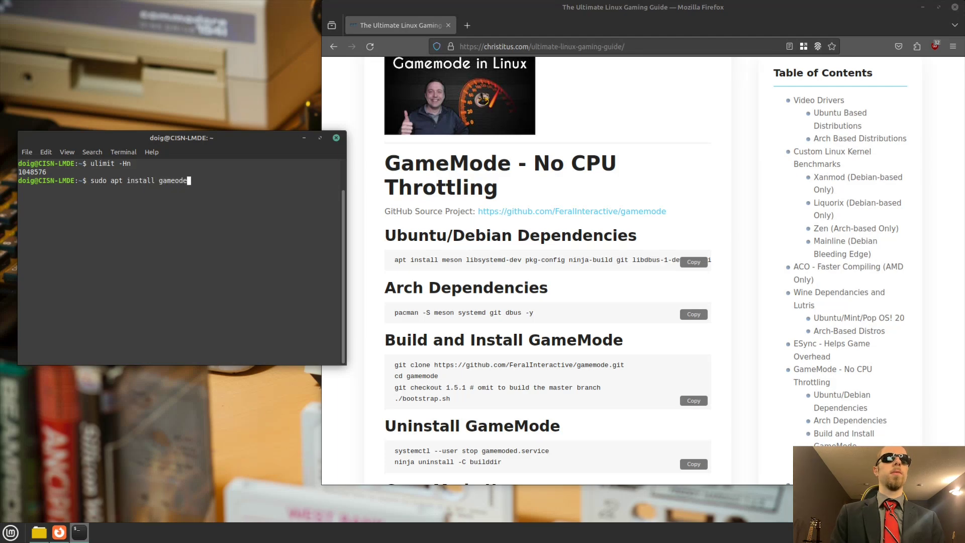
{"action": "key", "text": "BackSpace"}
{"action": "key", "text": "BackSpace"}
{"action": "key", "text": "BackSpace"}
{"action": "type", "text": "mode"}
{"action": "key", "text": "BackSpace"}
{"action": "key", "text": "BackSpace"}
{"action": "type", "text": "de"}
{"action": "key", "text": "Return"}
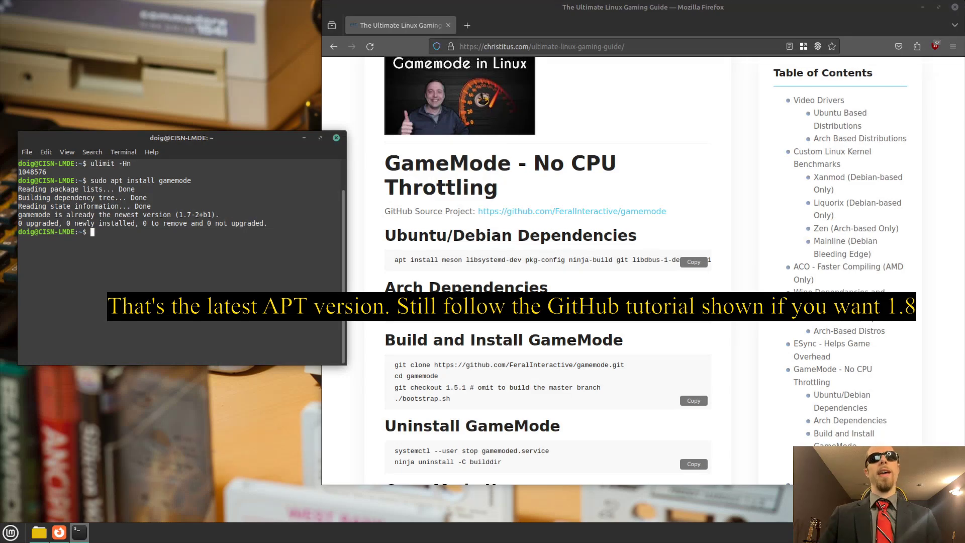
- From the guide's Custom Proton section, search the web for ProtonUp-Qt in a new tab, view its project site, and return to the guide
{"action": "scroll", "coordinate": [547, 271], "scroll_direction": "down", "scroll_amount": 5}
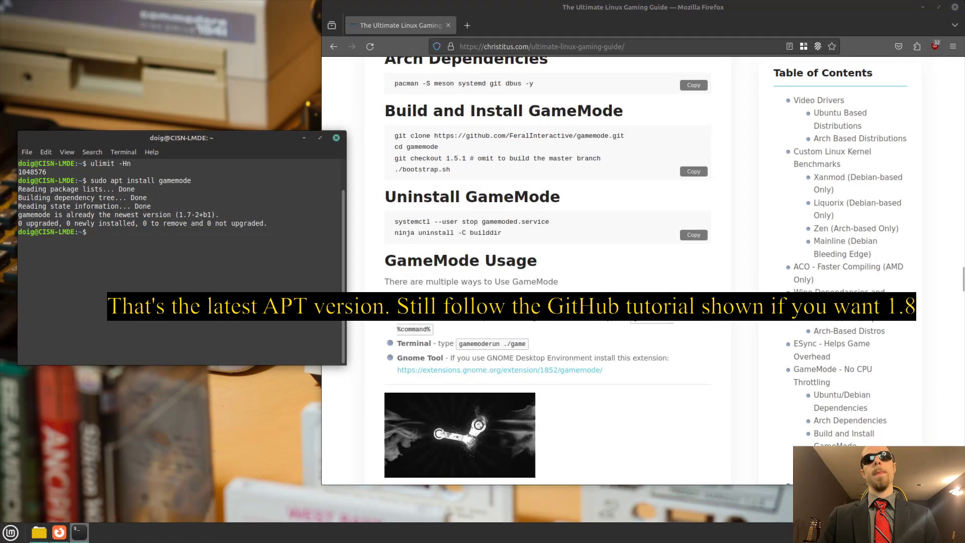
{"action": "scroll", "coordinate": [548, 271], "scroll_direction": "down", "scroll_amount": 1}
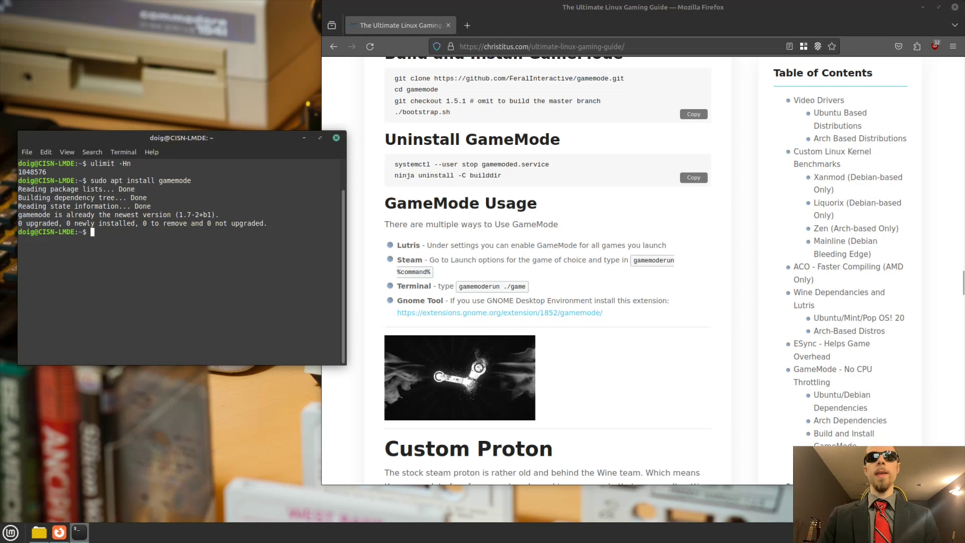
{"action": "scroll", "coordinate": [548, 271], "scroll_direction": "down", "scroll_amount": 5}
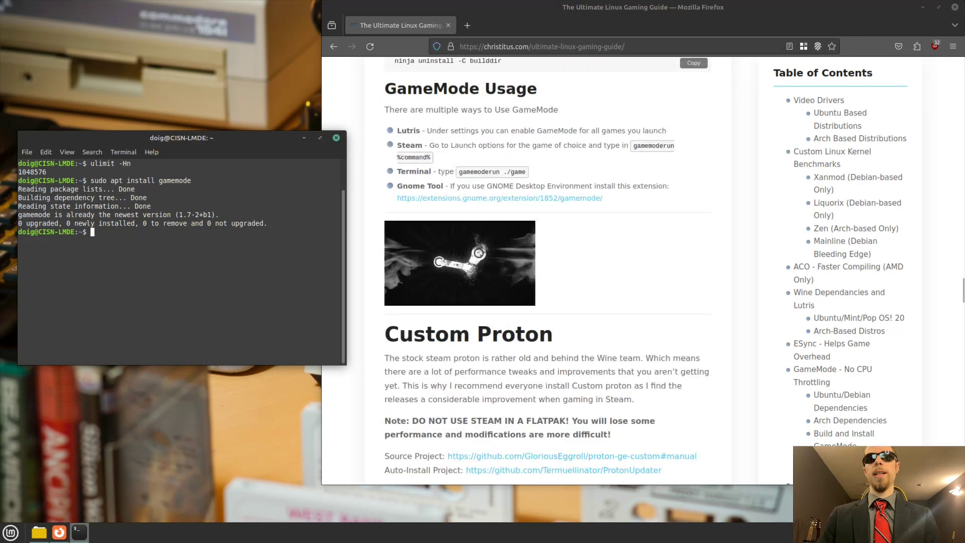
{"action": "scroll", "coordinate": [548, 271], "scroll_direction": "down", "scroll_amount": 1}
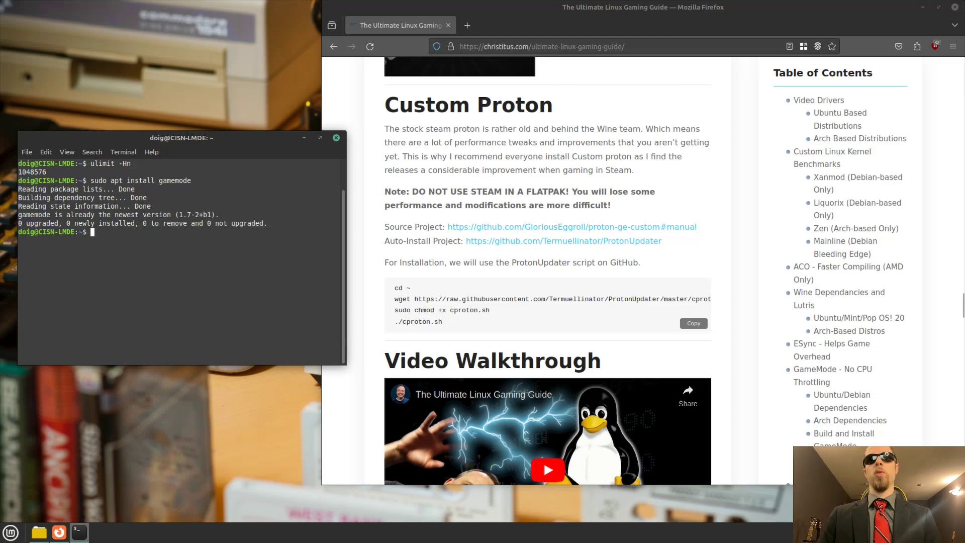
{"action": "left_click", "coordinate": [467, 25]}
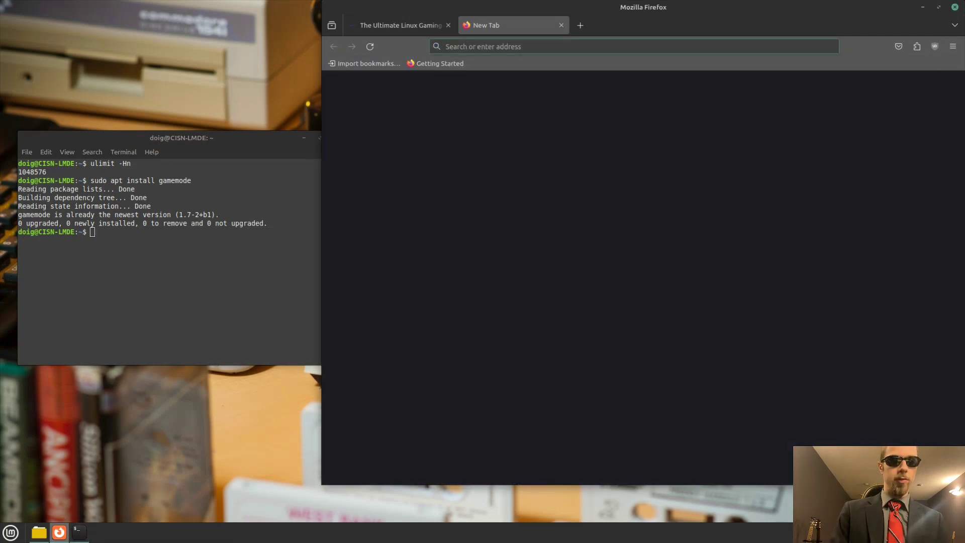
{"action": "type", "text": "ProtonU"}
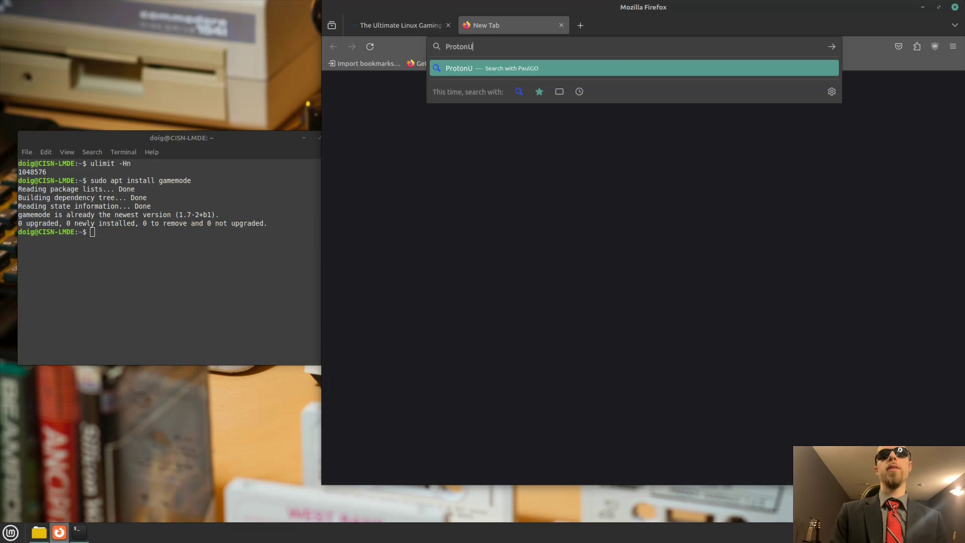
{"action": "type", "text": "p-"}
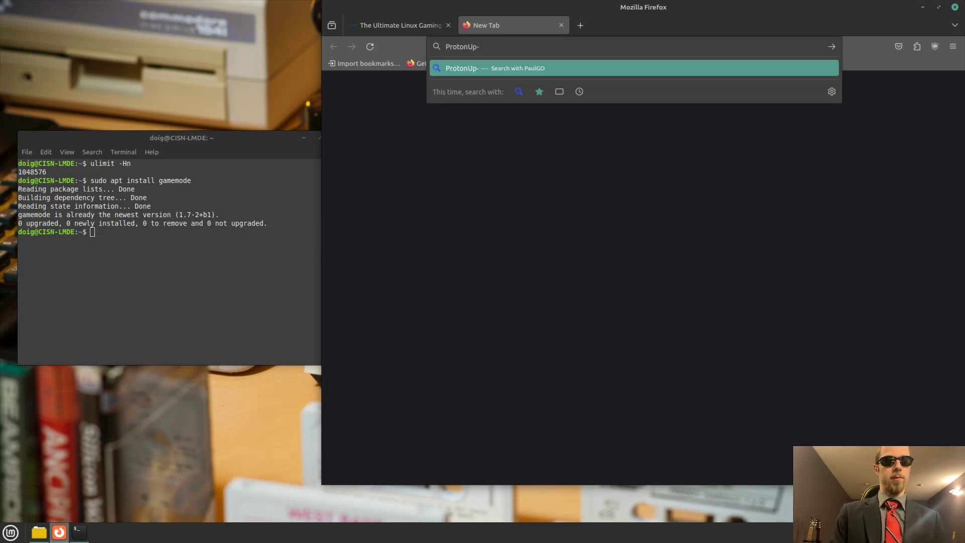
{"action": "type", "text": "Qt"}
{"action": "key", "text": "Return"}
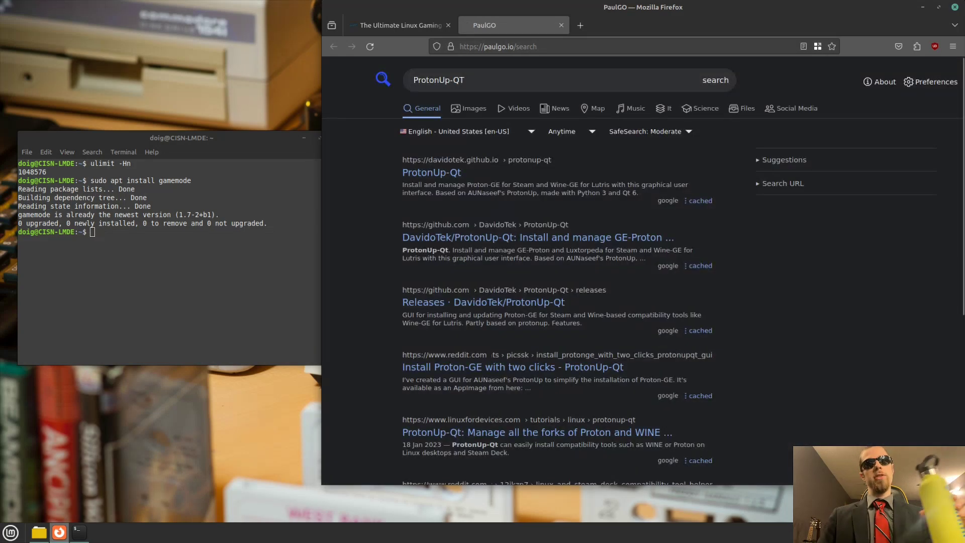
{"action": "left_click", "coordinate": [427, 172]}
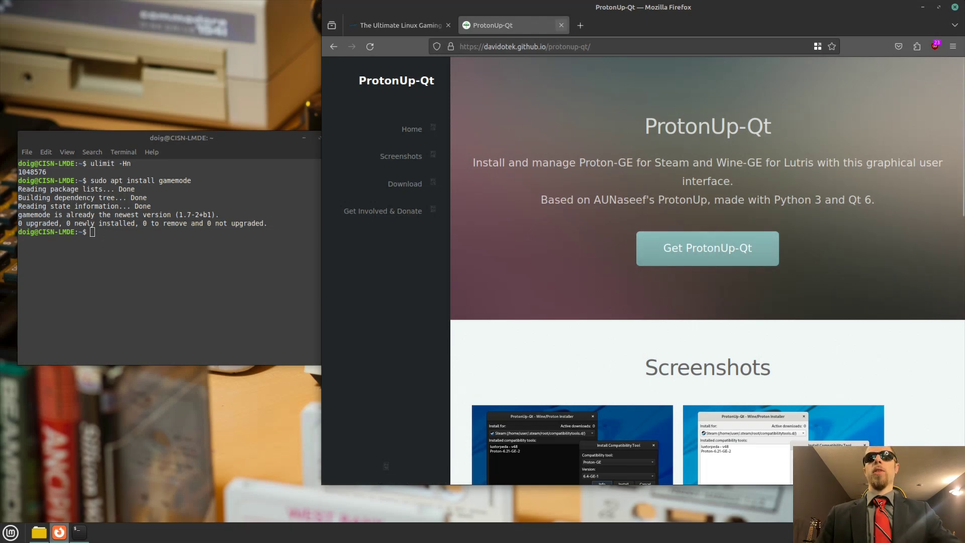
{"action": "left_click", "coordinate": [560, 25]}
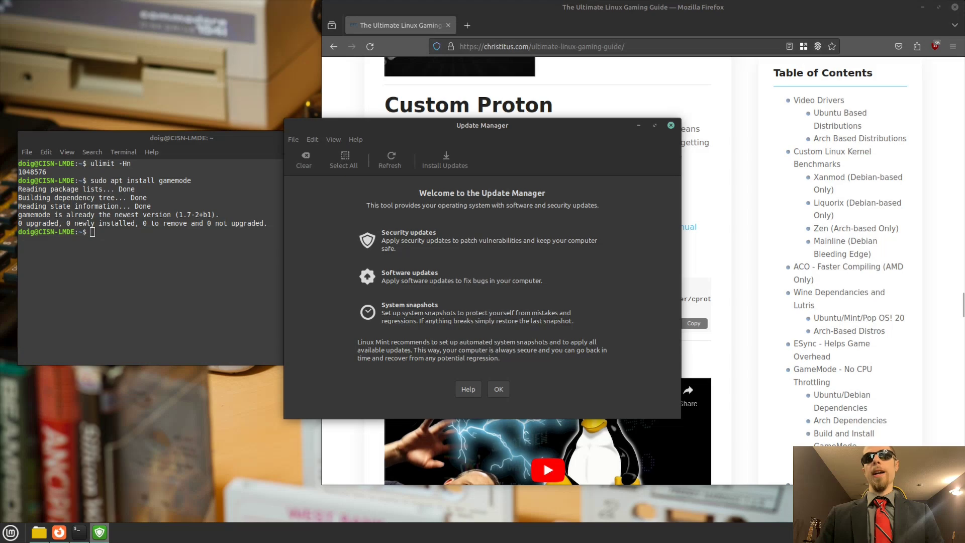
{"action": "left_click", "coordinate": [671, 125]}
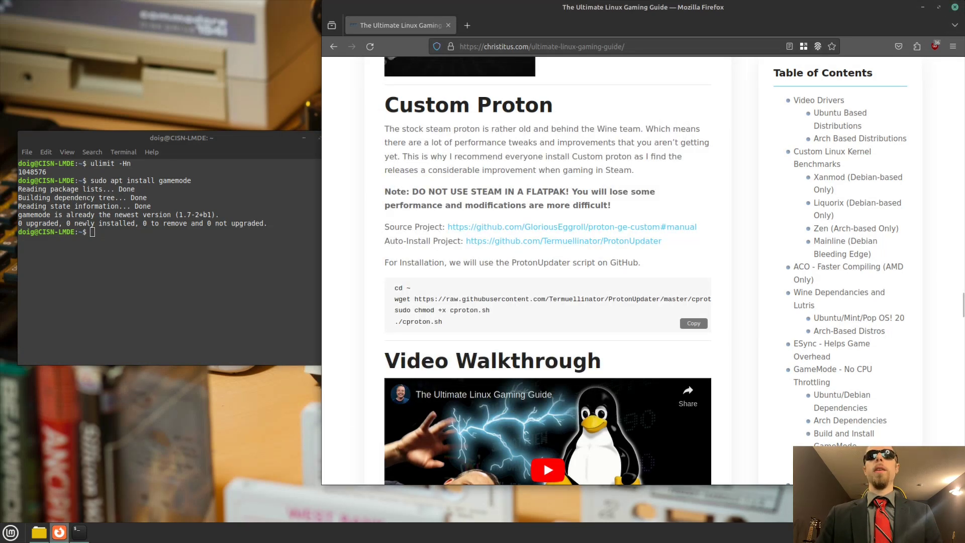
- Write the command sudo apt install steam-installer at the terminal prompt, and erase it without running it
{"action": "key", "text": "alt+Tab"}
{"action": "type", "text": "sudo a"}
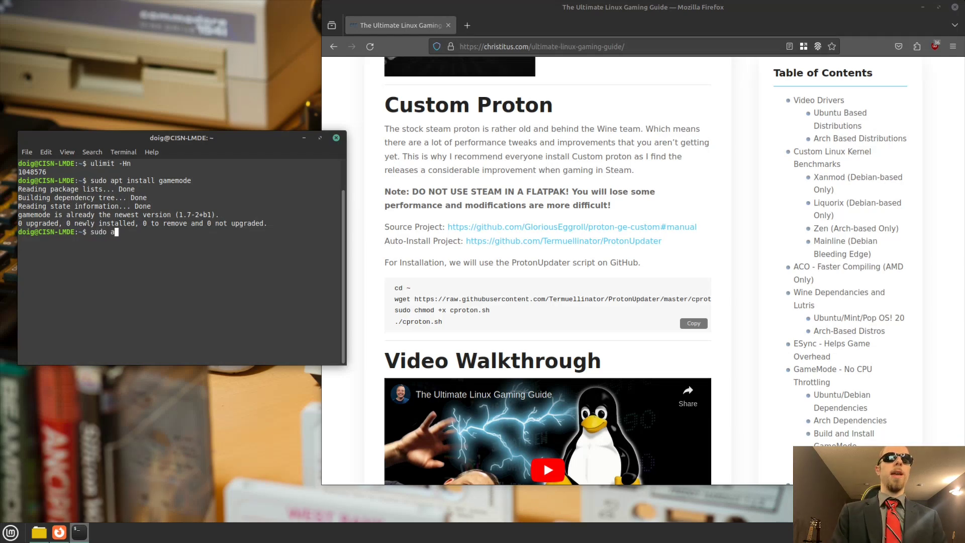
{"action": "type", "text": "pt install steam-installer"}
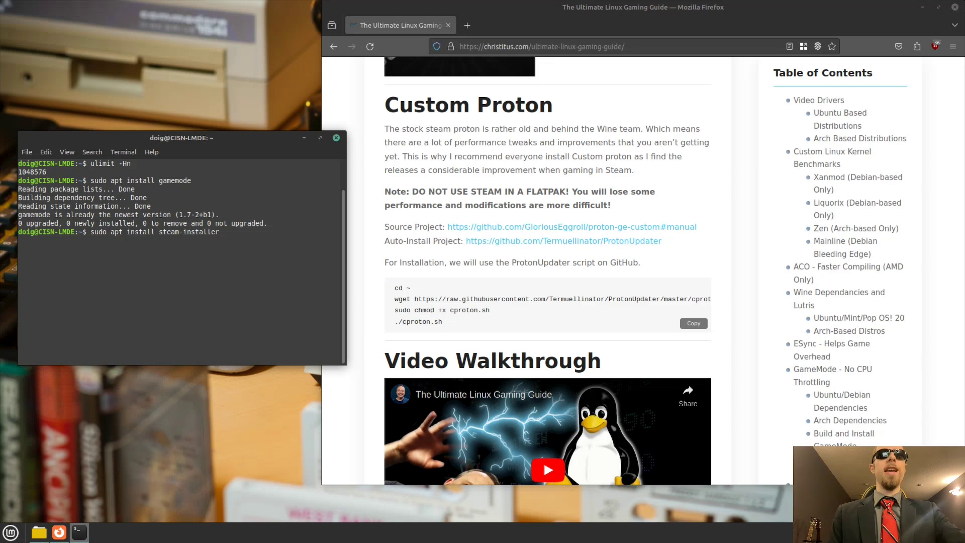
{"action": "key", "text": "BackSpace"}
{"action": "key", "text": "BackSpace"}
{"action": "key", "text": "BackSpace"}
{"action": "key", "text": "BackSpace"}
{"action": "key", "text": "BackSpace"}
{"action": "key", "text": "BackSpace"}
{"action": "key", "text": "BackSpace"}
{"action": "key", "text": "BackSpace"}
{"action": "key", "text": "BackSpace"}
{"action": "key", "text": "BackSpace"}
{"action": "key", "text": "BackSpace"}
{"action": "key", "text": "BackSpace"}
{"action": "key", "text": "BackSpace"}
{"action": "key", "text": "BackSpace"}
{"action": "key", "text": "BackSpace"}
{"action": "key", "text": "BackSpace"}
{"action": "key", "text": "BackSpace"}
{"action": "key", "text": "BackSpace"}
{"action": "key", "text": "BackSpace"}
{"action": "key", "text": "BackSpace"}
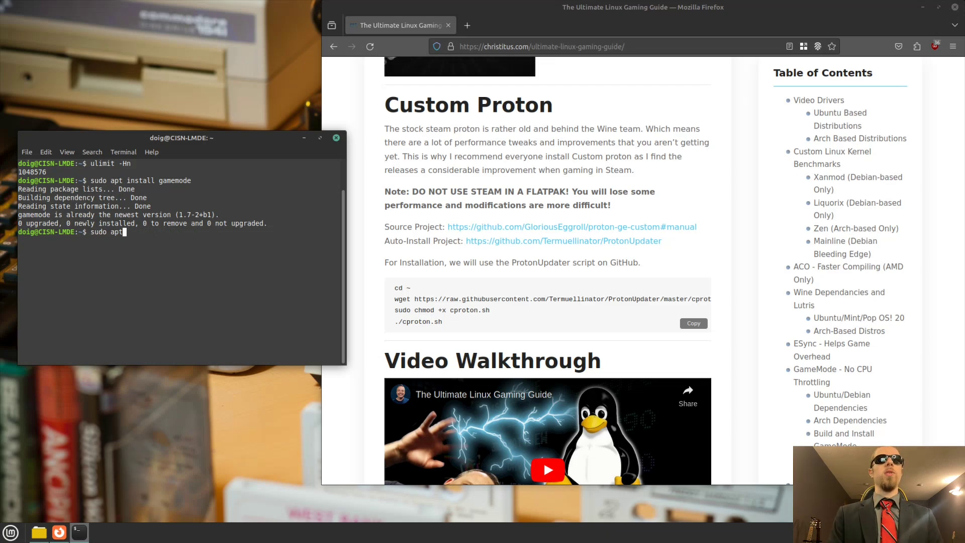
{"action": "key", "text": "BackSpace"}
{"action": "key", "text": "BackSpace"}
{"action": "key", "text": "BackSpace"}
{"action": "key", "text": "BackSpace"}
{"action": "key", "text": "BackSpace"}
{"action": "key", "text": "BackSpace"}
{"action": "key", "text": "BackSpace"}
{"action": "key", "text": "BackSpace"}
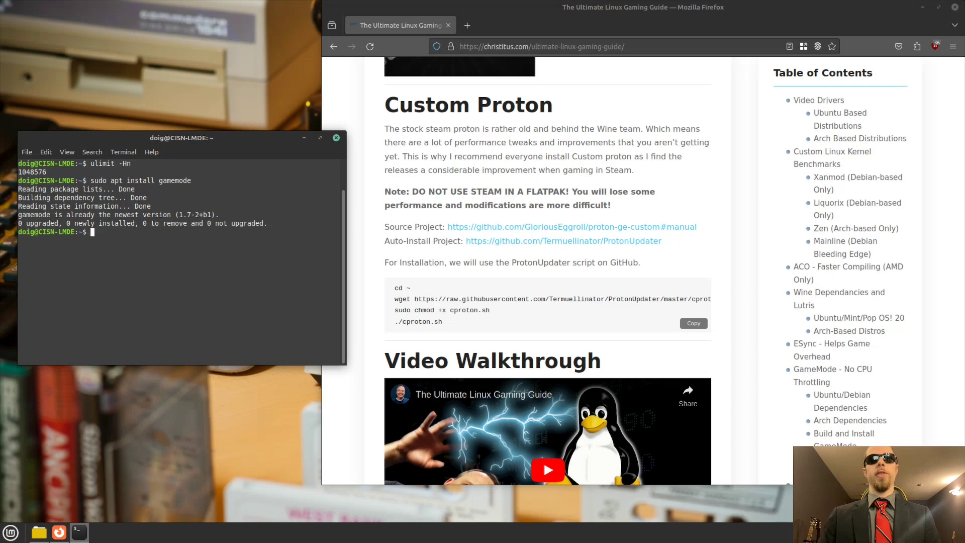
- Finish with the gaming guide by closing the terminal and the browser window
{"action": "scroll", "coordinate": [548, 271], "scroll_direction": "down", "scroll_amount": 6}
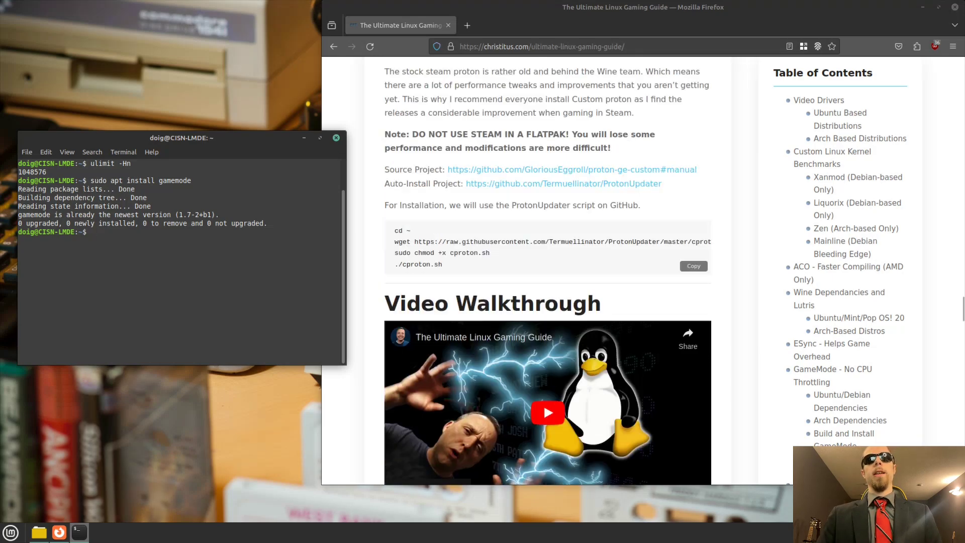
{"action": "scroll", "coordinate": [543, 116], "scroll_direction": "up", "scroll_amount": 20}
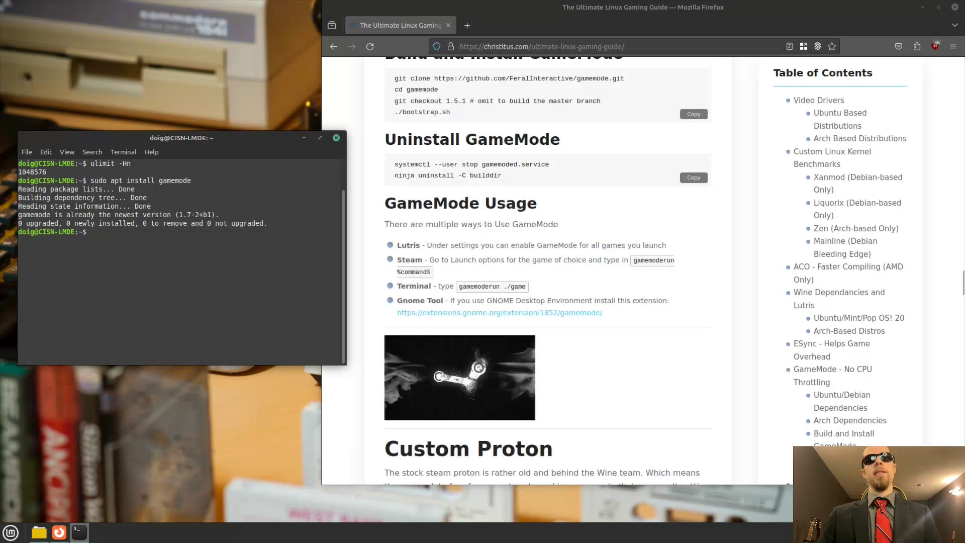
{"action": "scroll", "coordinate": [544, 117], "scroll_direction": "up", "scroll_amount": 6}
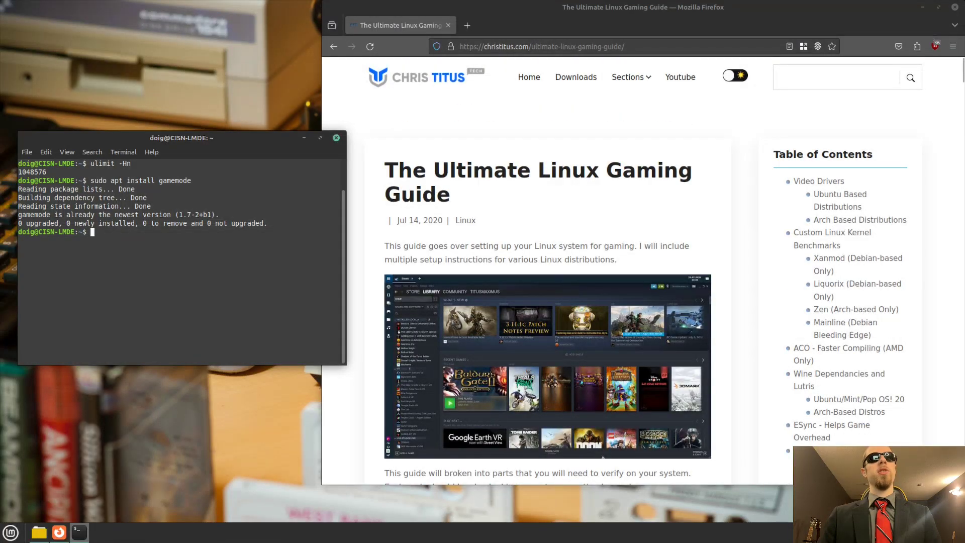
{"action": "key", "text": "ctrl+d"}
{"action": "left_click_drag", "start_coordinate": [643, 7], "coordinate": [504, 27]}
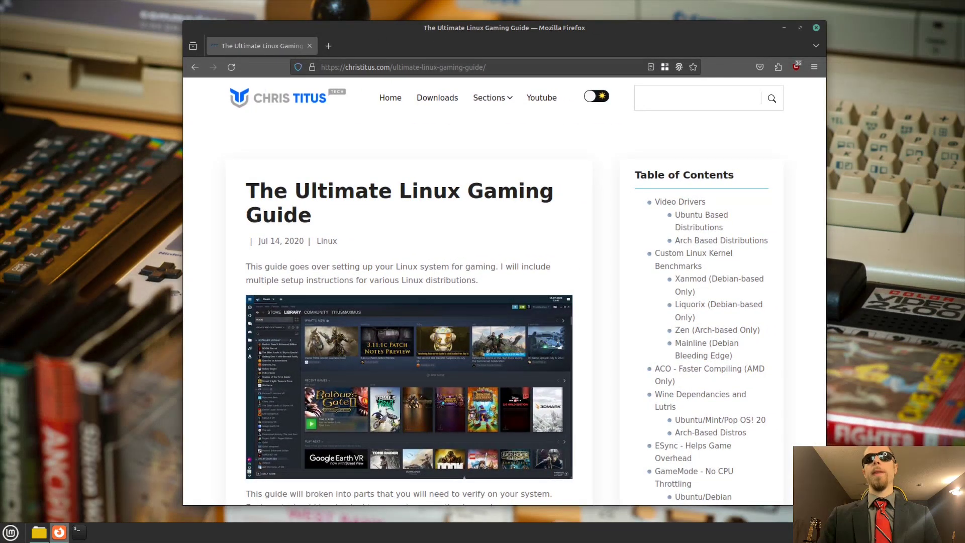
{"action": "left_click", "coordinate": [816, 27]}
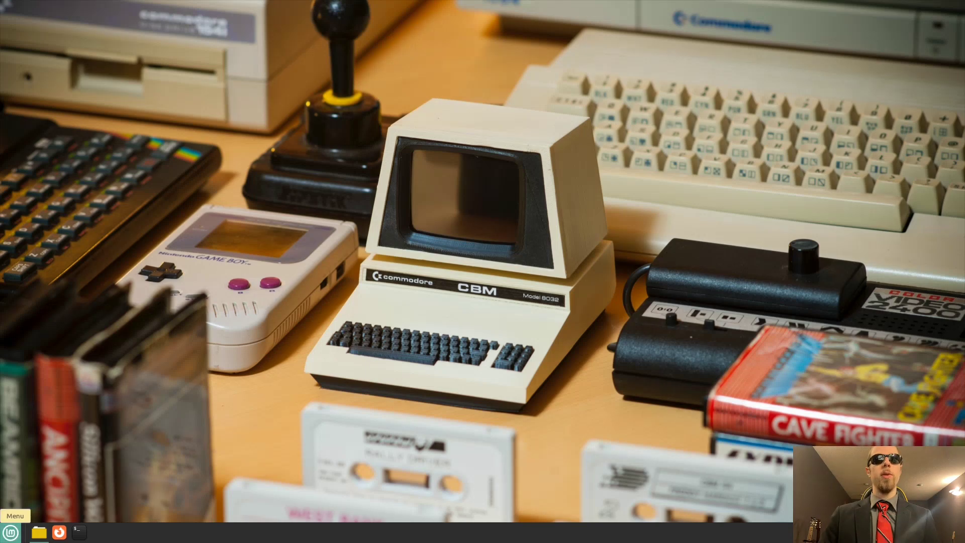
- Display the installed applications in the Accessories category
{"action": "key", "text": "super"}
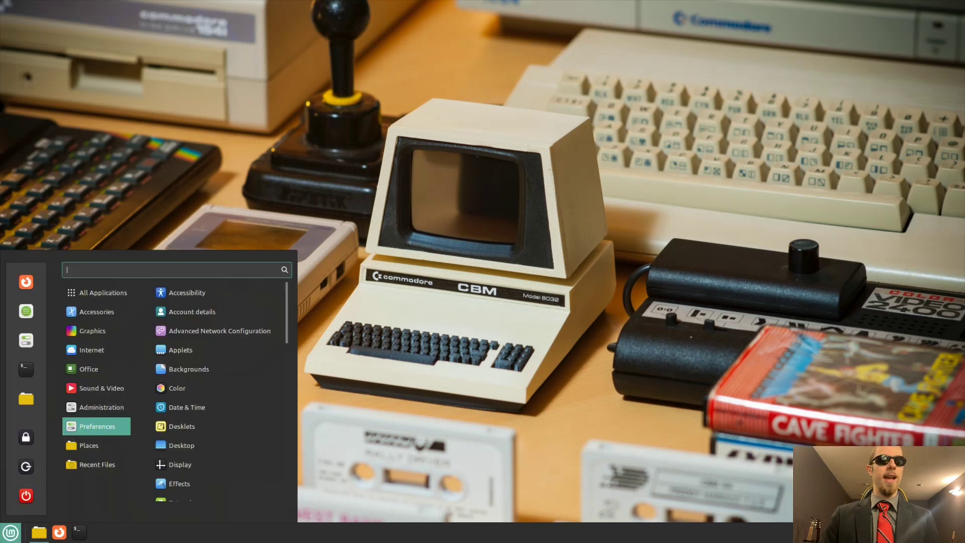
{"action": "key", "text": "Up"}
{"action": "key", "text": "Up"}
{"action": "key", "text": "Up"}
{"action": "key", "text": "Up"}
{"action": "key", "text": "Up"}
{"action": "key", "text": "Up"}
{"action": "key", "text": "Up"}
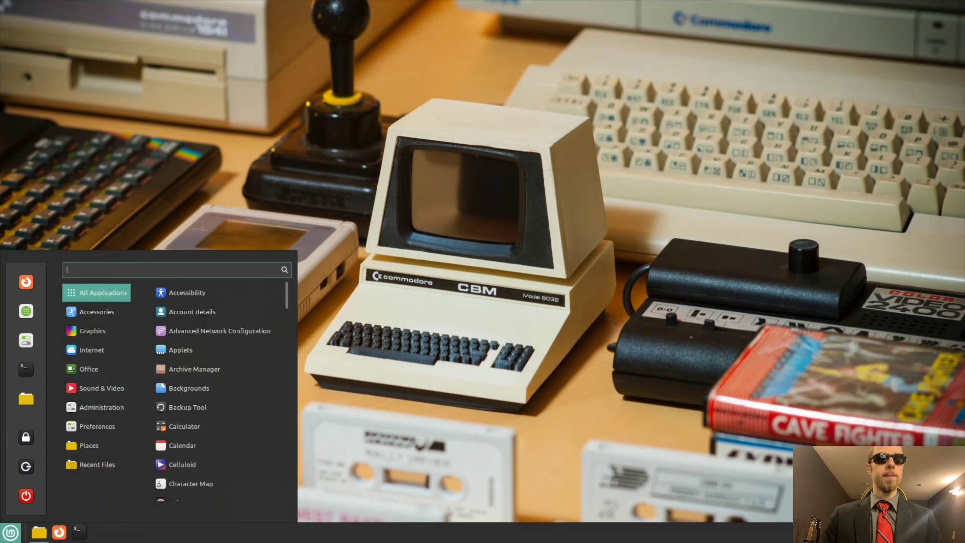
{"action": "key", "text": "Down"}
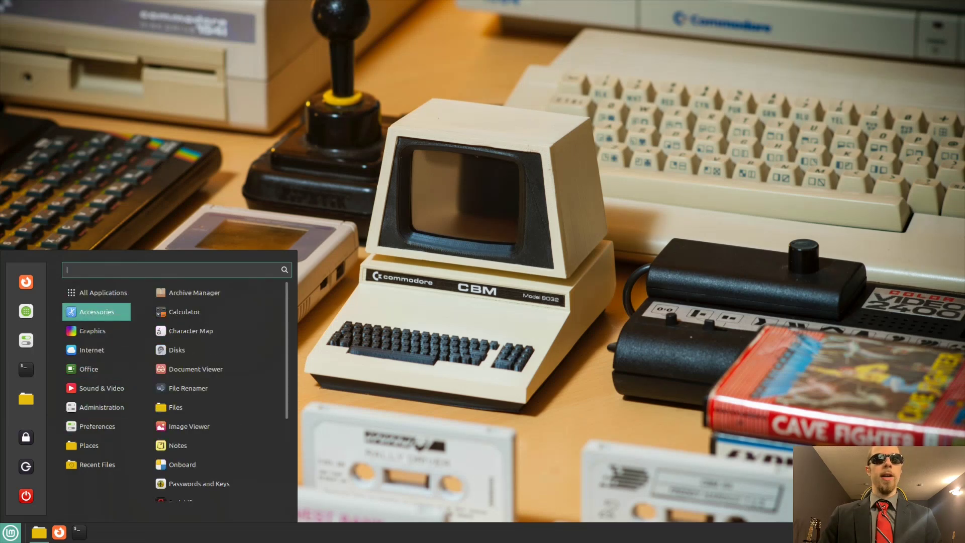
{"action": "key", "text": "Right"}
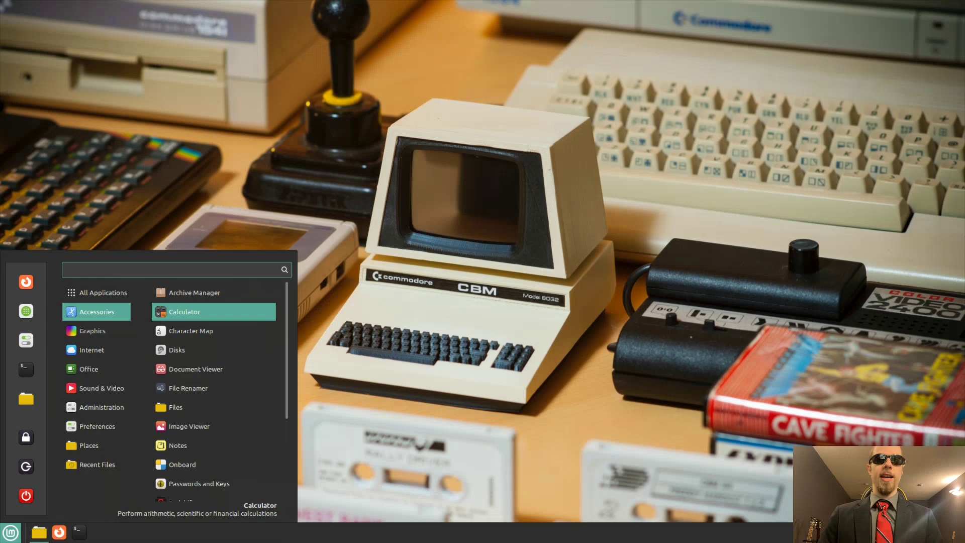
- Go through the applications listed in the Accessories category, from Archive Manager to Warpinator
{"action": "key", "text": "Down"}
{"action": "key", "text": "Down"}
{"action": "key", "text": "Down"}
{"action": "key", "text": "Down"}
{"action": "key", "text": "Up"}
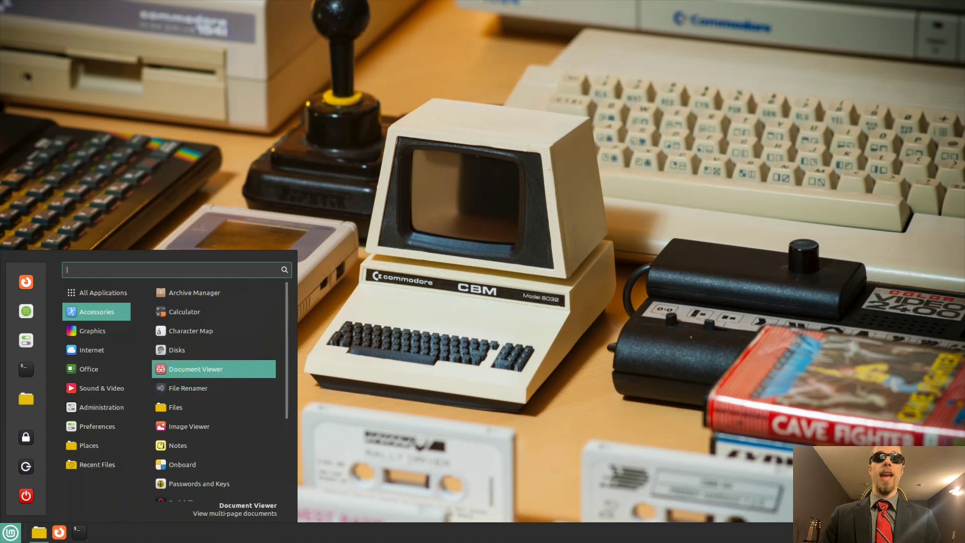
{"action": "key", "text": "Up"}
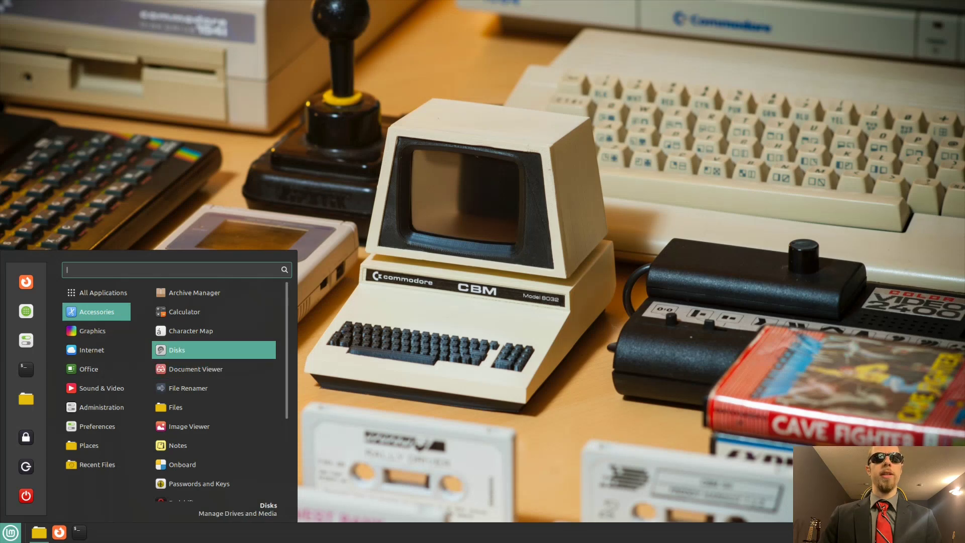
{"action": "key", "text": "Down"}
{"action": "key", "text": "Down"}
{"action": "key", "text": "Down"}
{"action": "key", "text": "Down"}
{"action": "key", "text": "Down"}
{"action": "key", "text": "Down"}
{"action": "key", "text": "Down"}
{"action": "key", "text": "Down"}
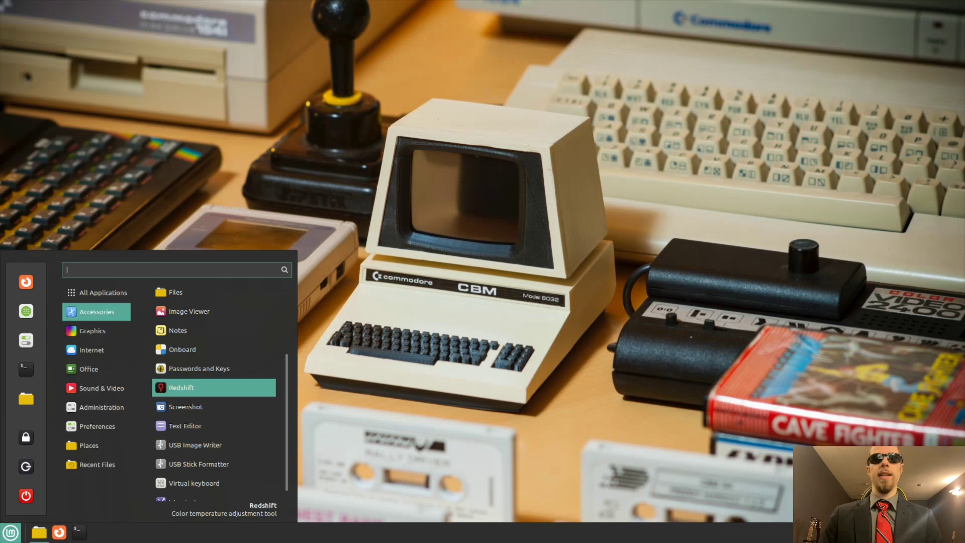
{"action": "key", "text": "Up"}
{"action": "key", "text": "Up"}
{"action": "key", "text": "Down"}
{"action": "key", "text": "Down"}
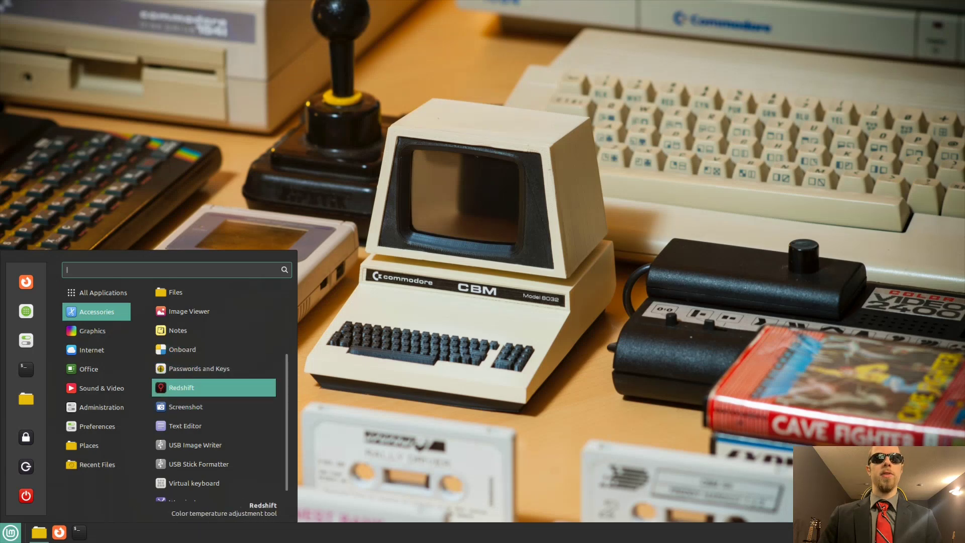
{"action": "key", "text": "Down"}
{"action": "key", "text": "Down"}
{"action": "key", "text": "Down"}
{"action": "key", "text": "Down"}
{"action": "key", "text": "Down"}
{"action": "key", "text": "Down"}
{"action": "key", "text": "Up"}
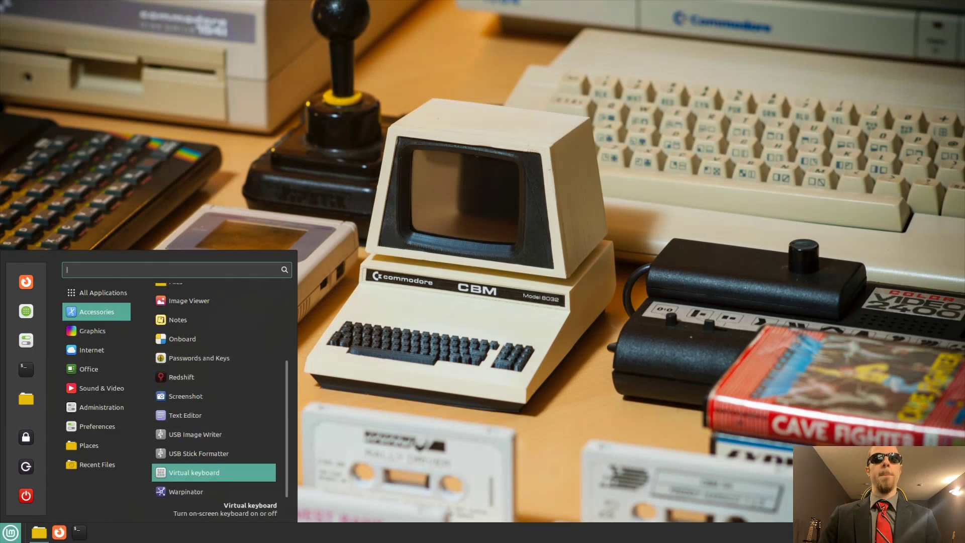
{"action": "key", "text": "Up"}
{"action": "key", "text": "Up"}
{"action": "key", "text": "Up"}
{"action": "key", "text": "Up"}
{"action": "key", "text": "Up"}
{"action": "key", "text": "Up"}
{"action": "key", "text": "Up"}
{"action": "key", "text": "Up"}
{"action": "key", "text": "Up"}
{"action": "key", "text": "Up"}
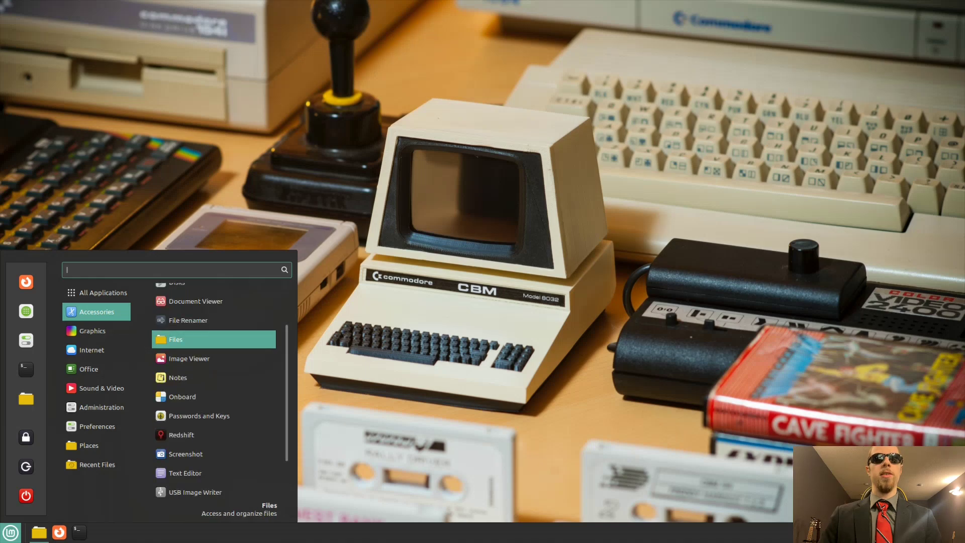
{"action": "key", "text": "Up"}
{"action": "key", "text": "Up"}
{"action": "key", "text": "Up"}
{"action": "key", "text": "Up"}
{"action": "key", "text": "Down"}
{"action": "key", "text": "Down"}
{"action": "key", "text": "Down"}
{"action": "key", "text": "Down"}
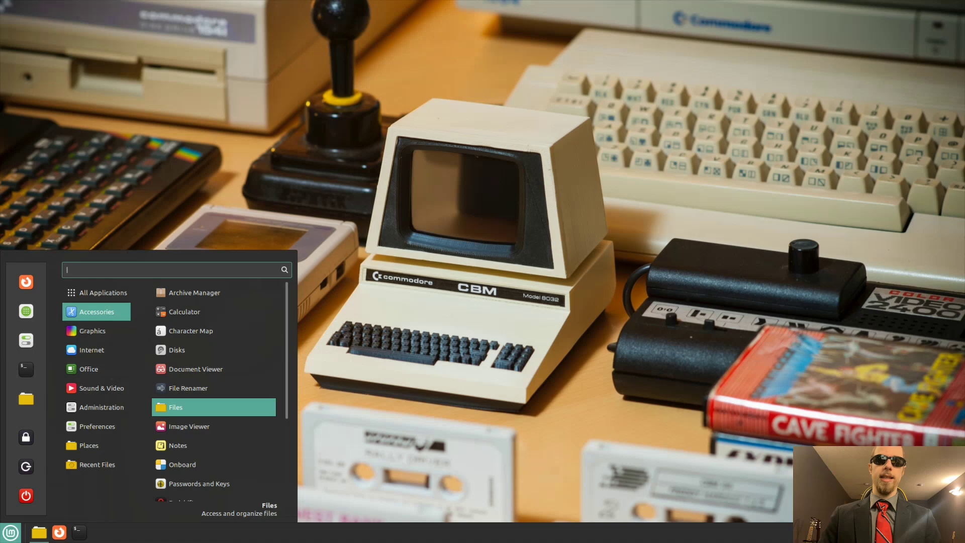
- Examine the applications listed in the Graphics category of the application menu
{"action": "key", "text": "Left"}
{"action": "key", "text": "Down"}
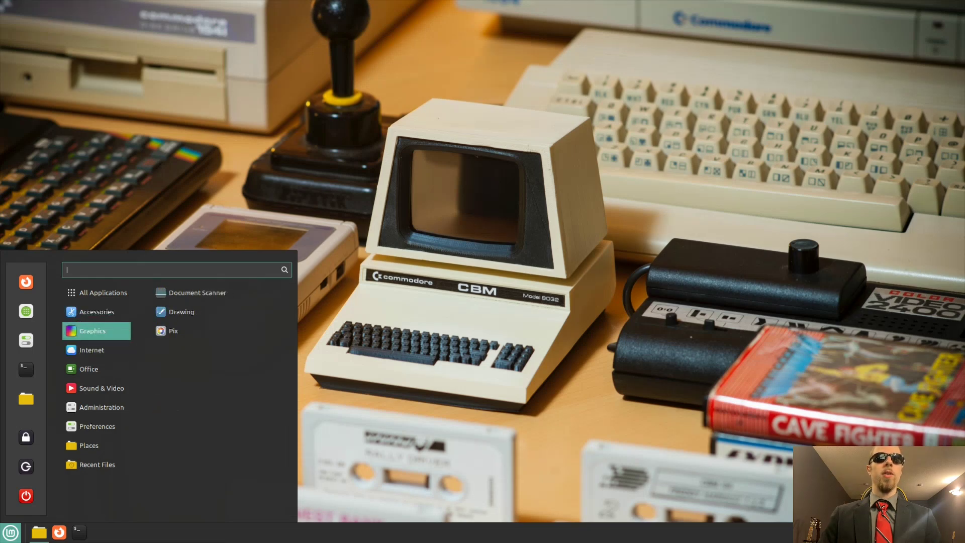
{"action": "key", "text": "Right"}
{"action": "key", "text": "Up"}
{"action": "key", "text": "Down"}
{"action": "key", "text": "Down"}
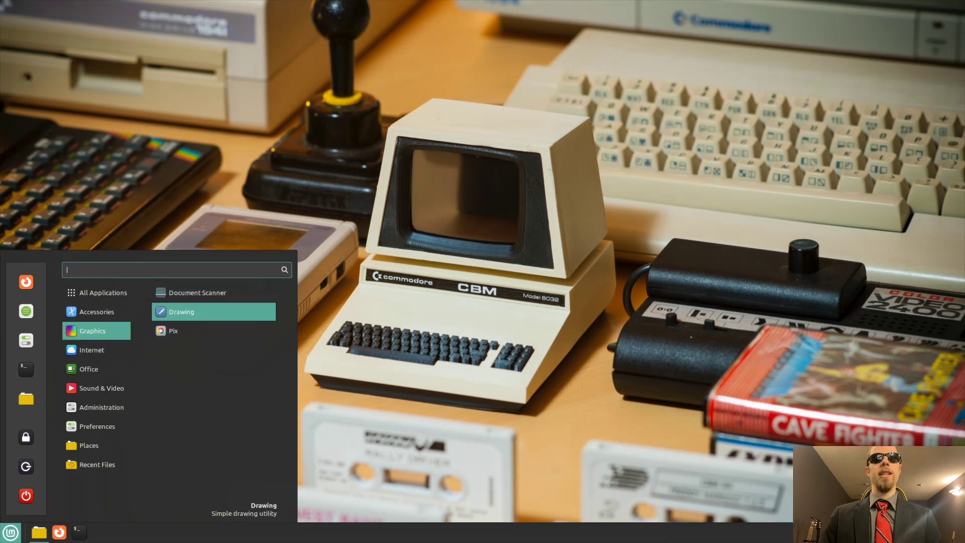
{"action": "key", "text": "Left"}
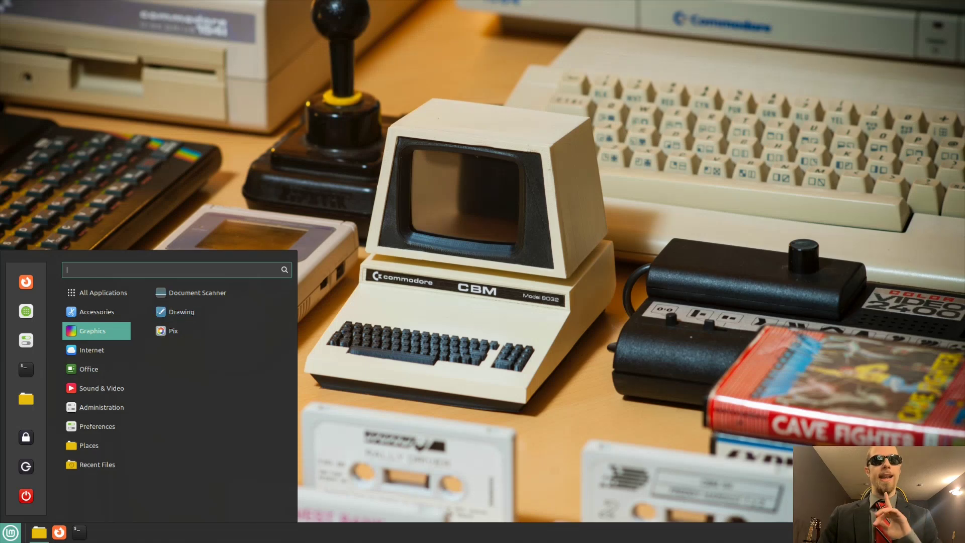
- Examine the applications in the Internet category, including Thunderbird and Transmission
{"action": "key", "text": "Down"}
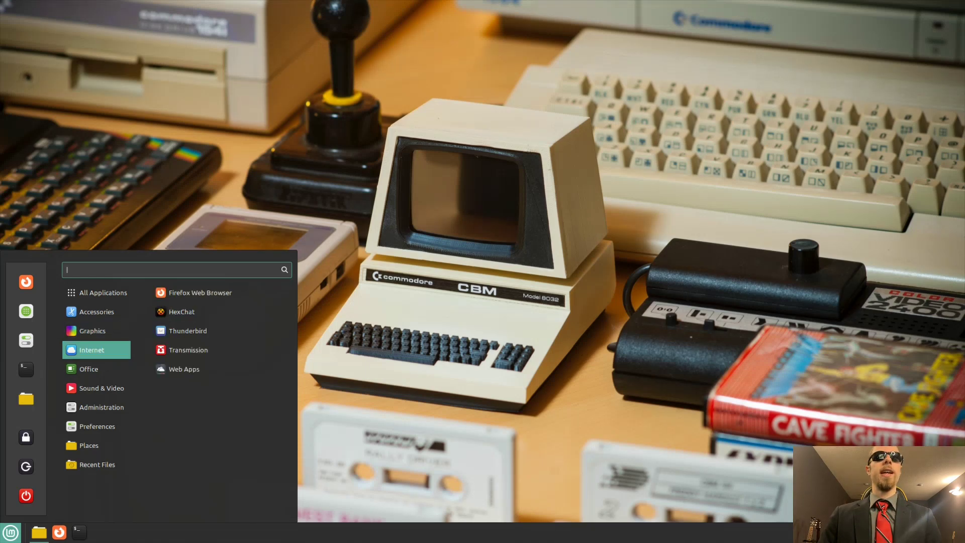
{"action": "key", "text": "Right"}
{"action": "key", "text": "Down"}
{"action": "key", "text": "Down"}
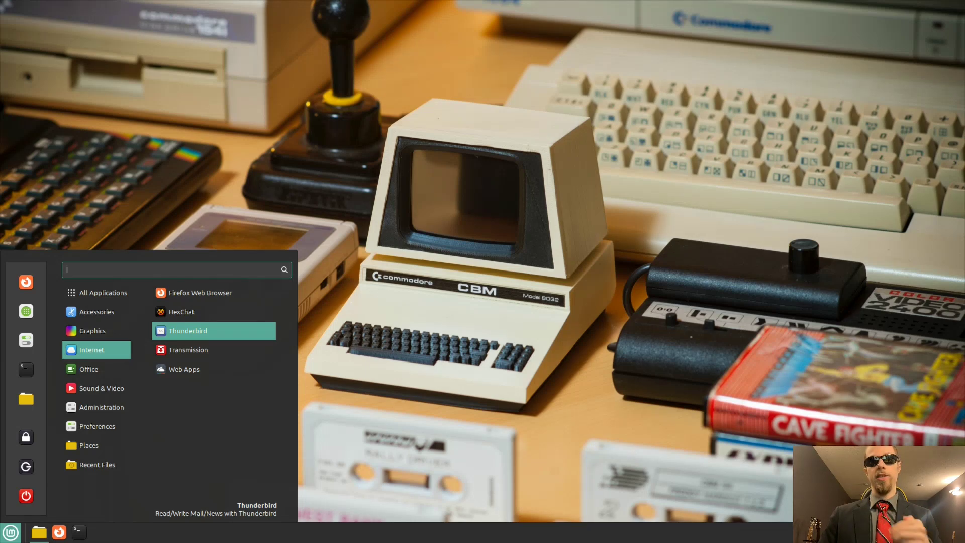
{"action": "key", "text": "Down"}
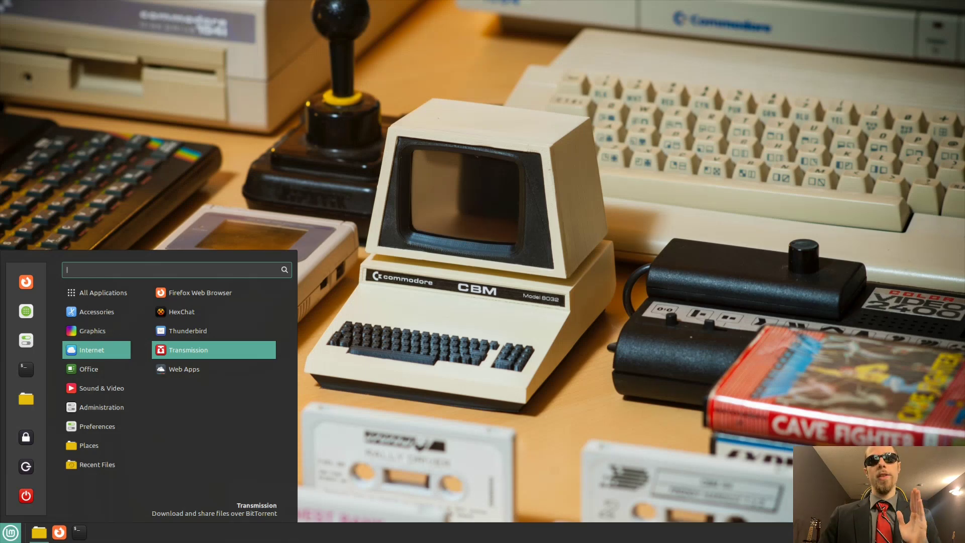
- Launch LibreOffice Writer from the Office category and dismiss its Tip of the Day
{"action": "mouse_move", "coordinate": [96, 368]}
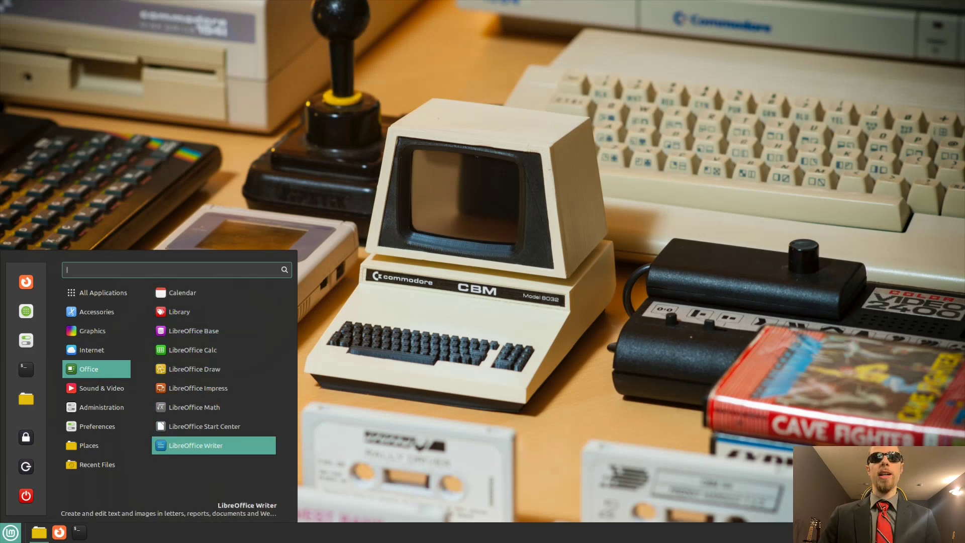
{"action": "key", "text": "Return"}
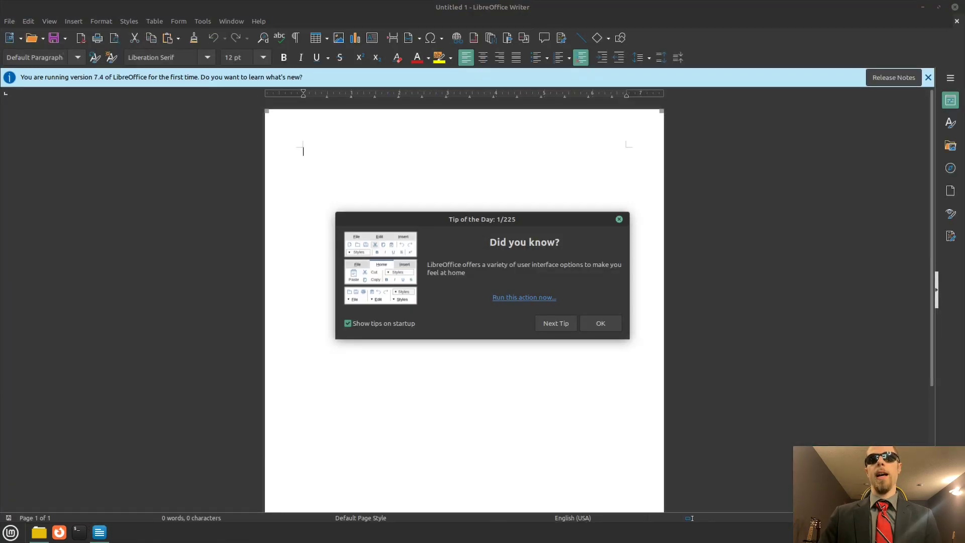
{"action": "key", "text": "Return"}
- Display LibreOffice's version information, and close the information window and Writer
{"action": "key", "text": "alt+h"}
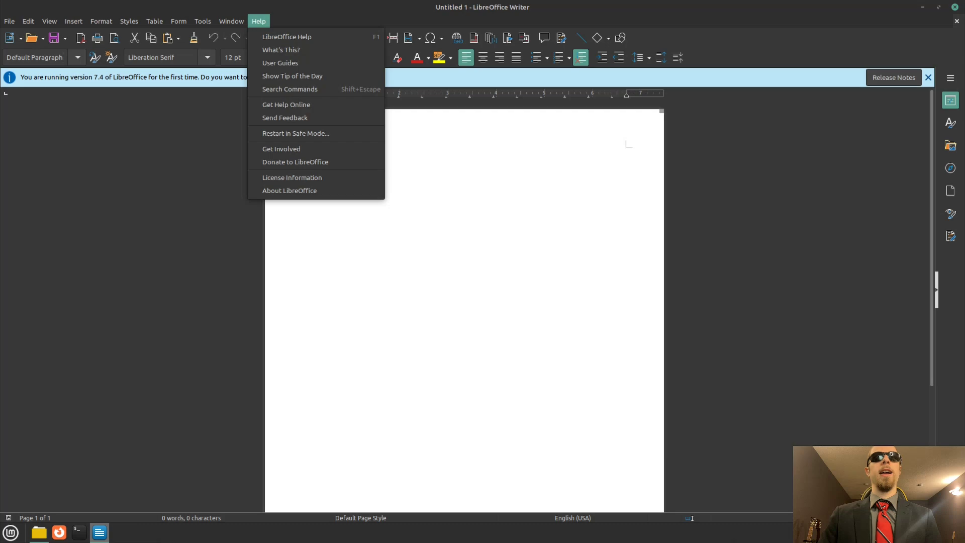
{"action": "key", "text": "Return"}
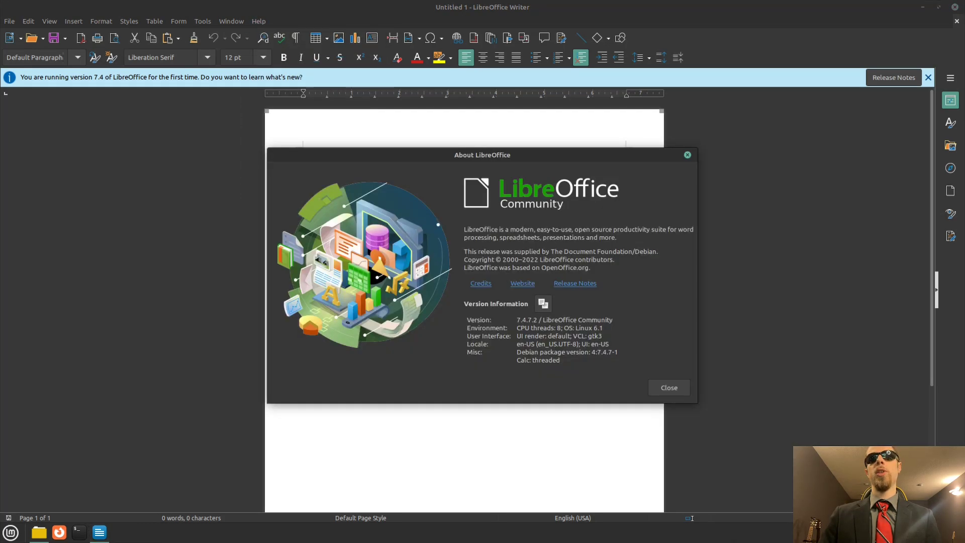
{"action": "key", "text": "Escape"}
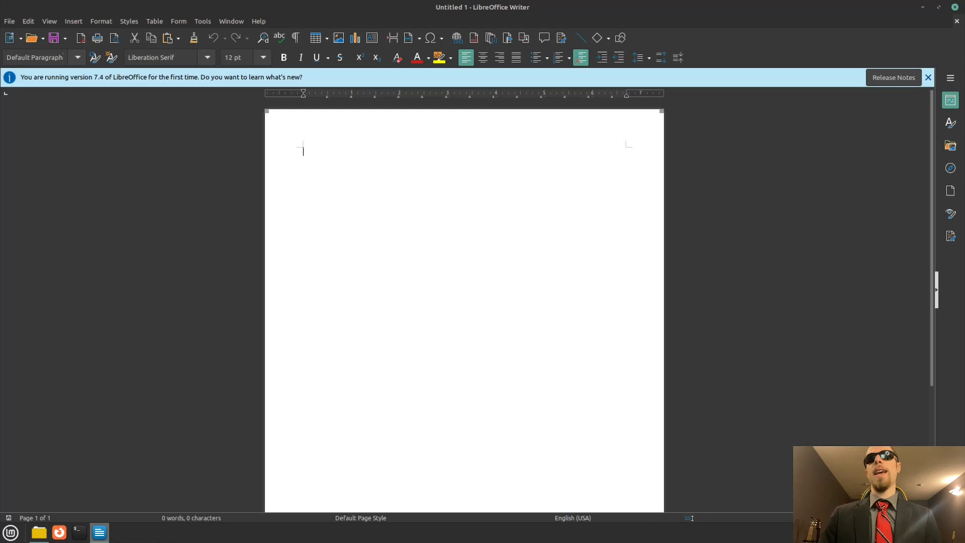
{"action": "left_click", "coordinate": [955, 7]}
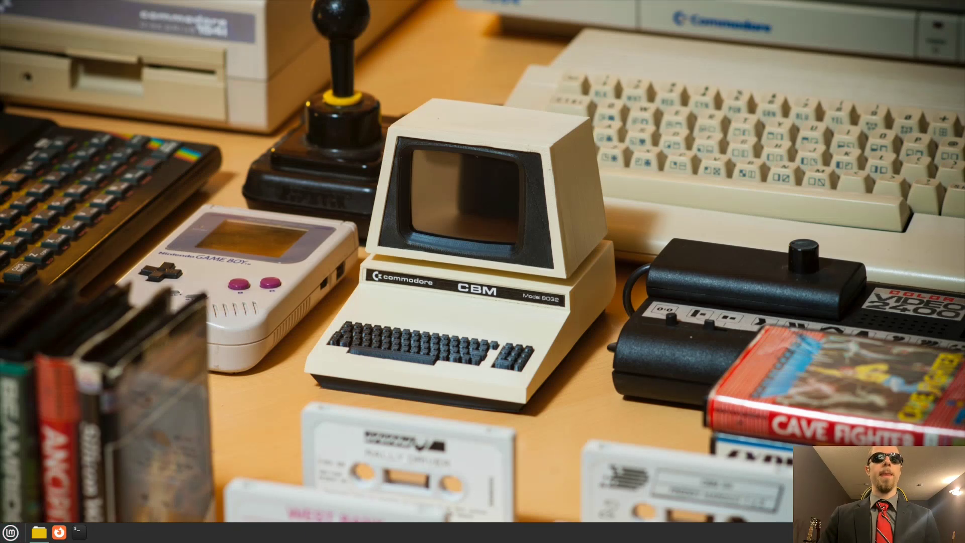
- Reopen the application menu and review the Office and Sound & Video categories, including Celluloid, Hypnotix and Rhythmbox
{"action": "left_click", "coordinate": [11, 532]}
{"action": "left_click", "coordinate": [97, 369]}
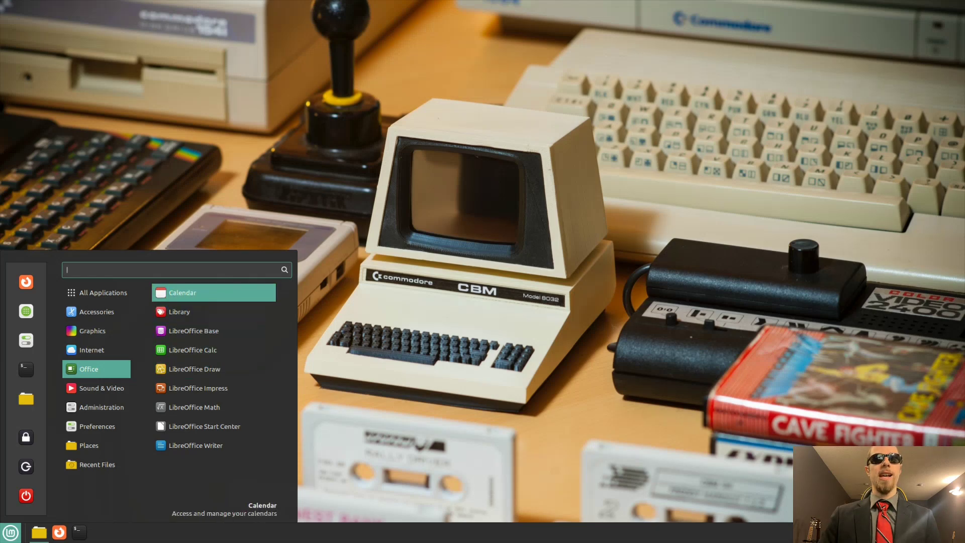
{"action": "mouse_move", "coordinate": [101, 388]}
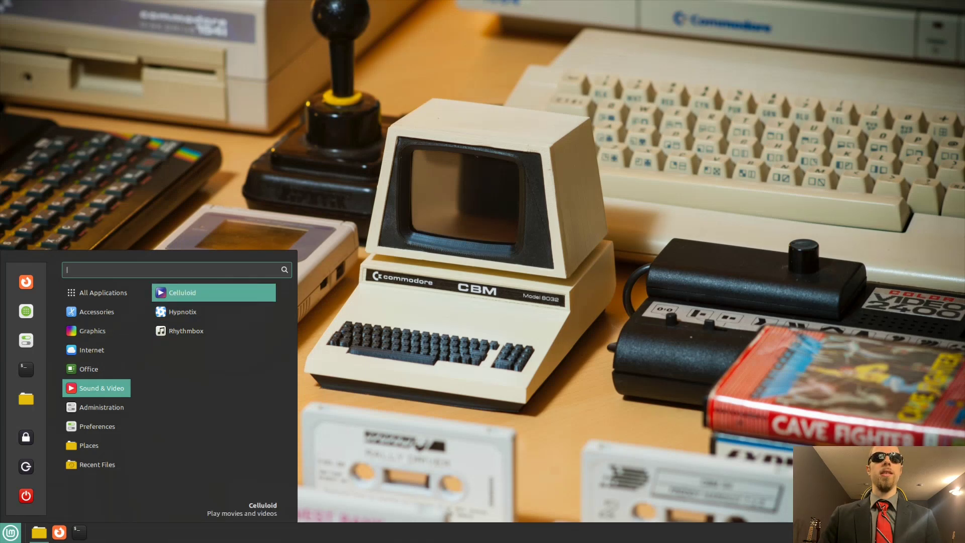
{"action": "key", "text": "Down"}
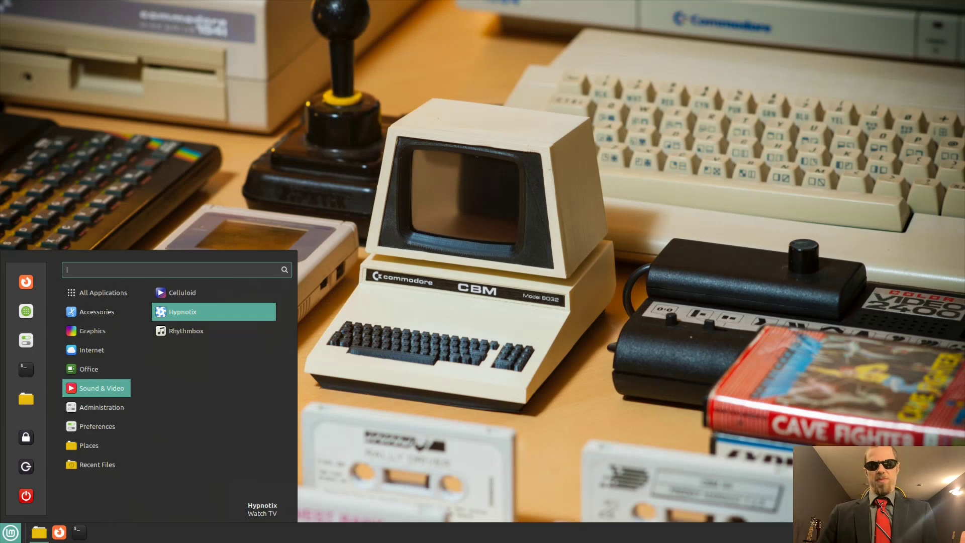
{"action": "key", "text": "Down"}
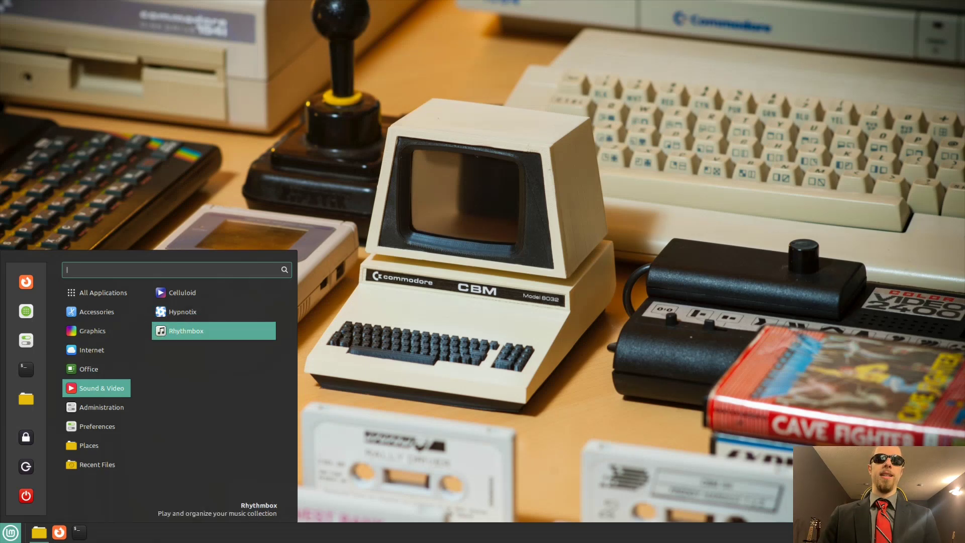
- Review the applications in the Administration category through to Users and Groups
{"action": "key", "text": "Left"}
{"action": "key", "text": "Down"}
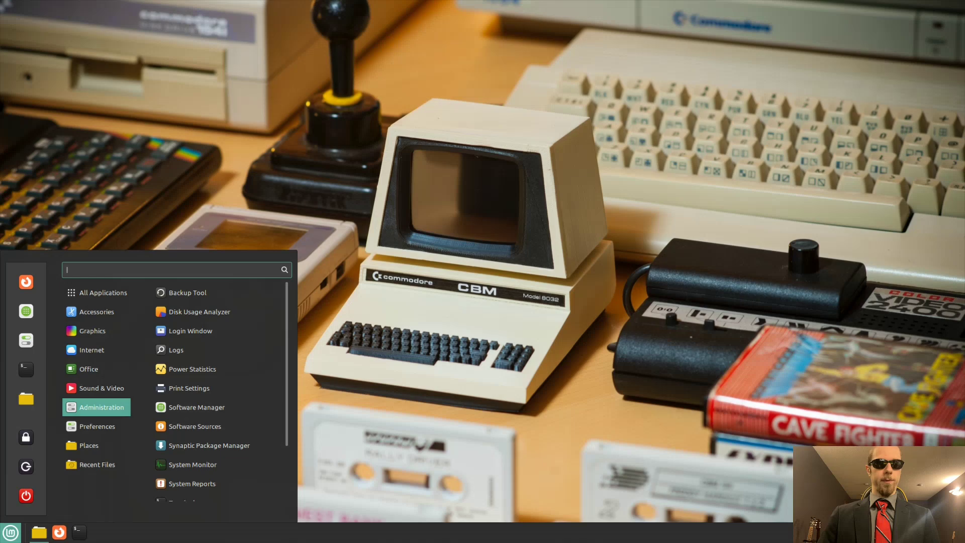
{"action": "key", "text": "Right"}
{"action": "key", "text": "Down"}
{"action": "key", "text": "Down"}
{"action": "key", "text": "Down"}
{"action": "key", "text": "Down"}
{"action": "key", "text": "Down"}
{"action": "key", "text": "Down"}
{"action": "key", "text": "Down"}
{"action": "key", "text": "Down"}
{"action": "key", "text": "Down"}
{"action": "key", "text": "Down"}
{"action": "key", "text": "Down"}
{"action": "key", "text": "Down"}
{"action": "key", "text": "Down"}
{"action": "key", "text": "Down"}
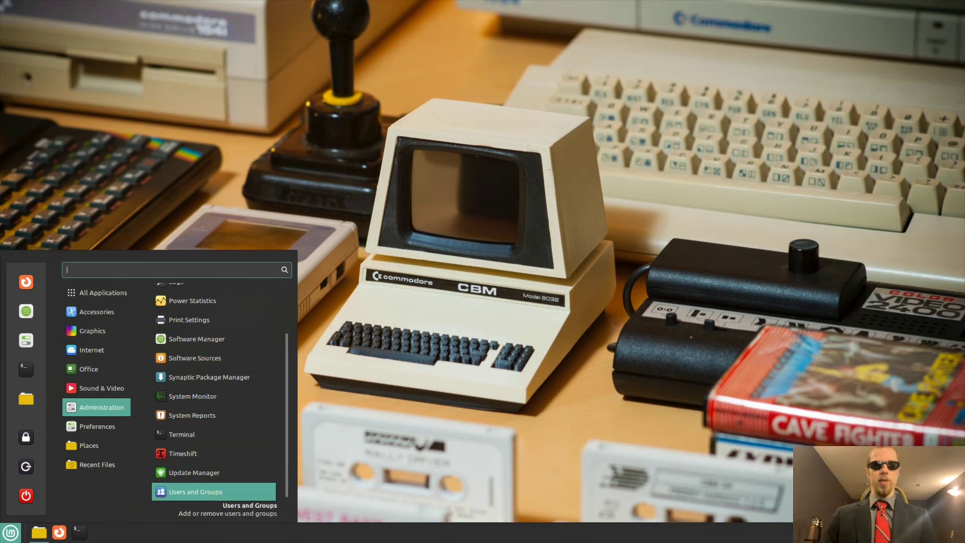
{"action": "key", "text": "Up"}
{"action": "key", "text": "Up"}
{"action": "key", "text": "Up"}
{"action": "key", "text": "Up"}
{"action": "key", "text": "Up"}
- Open a terminal, place its window near the middle of the desktop, and try to run htop
{"action": "key", "text": "Return"}
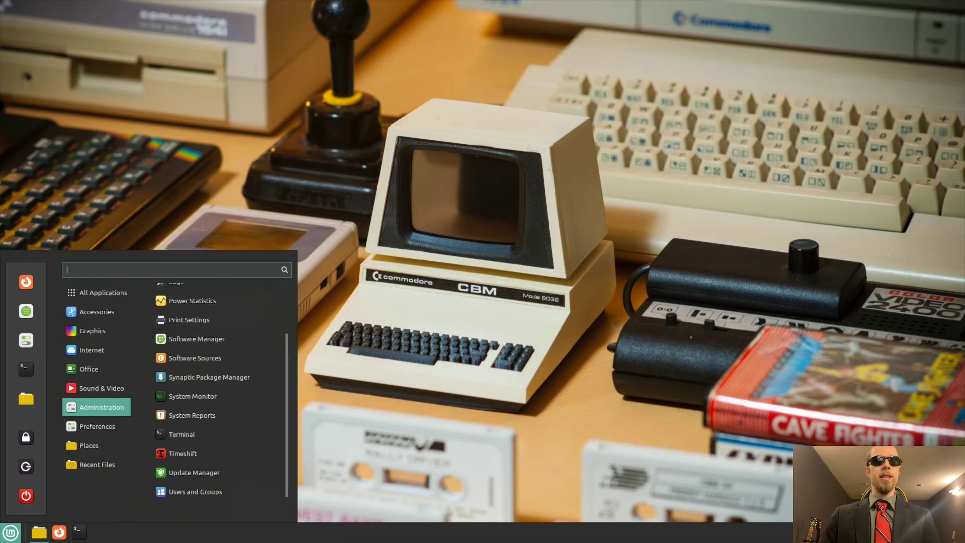
{"action": "key", "text": "ctrl+alt+t"}
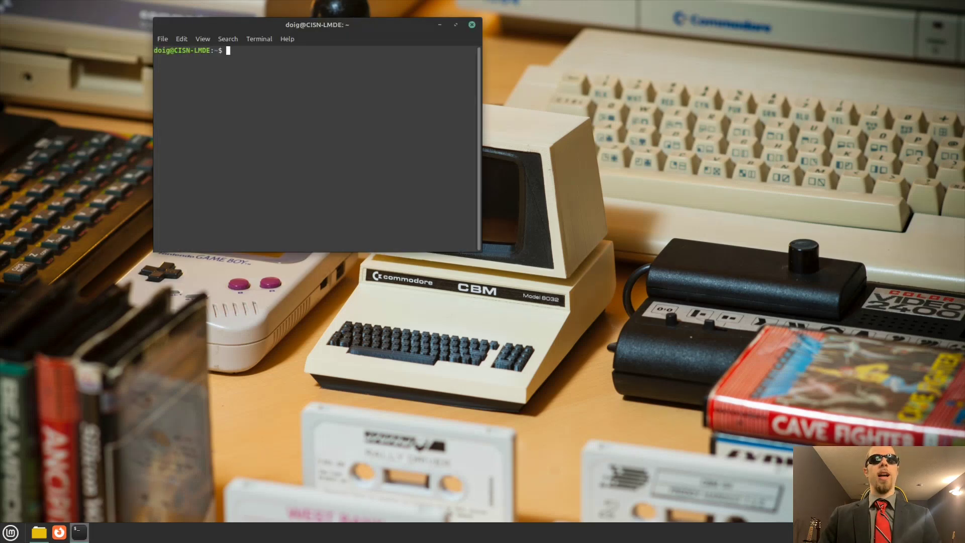
{"action": "left_click_drag", "start_coordinate": [315, 24], "coordinate": [429, 130]}
{"action": "type", "text": "htop"}
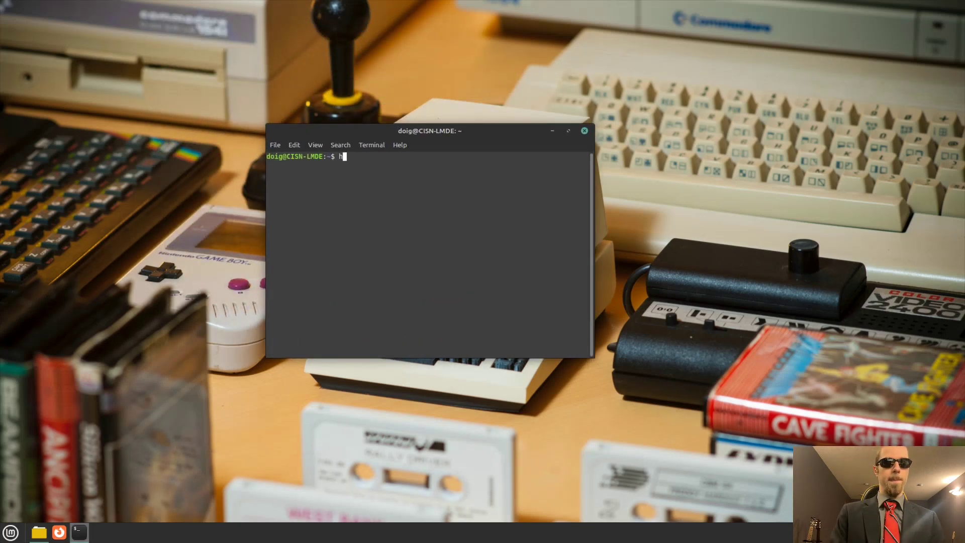
{"action": "key", "text": "Return"}
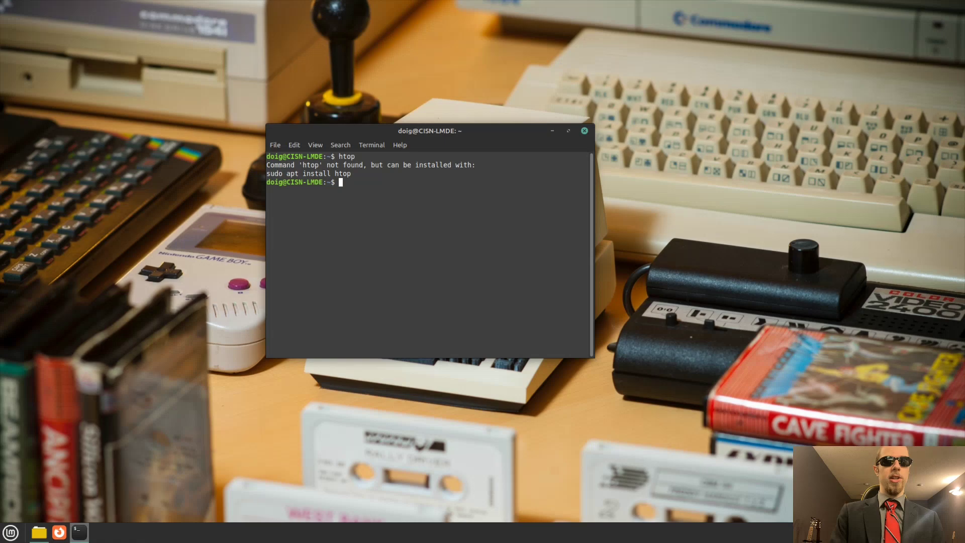
- Install the htop package with the command sudo apt install htop
{"action": "type", "text": "sudo apt install htop"}
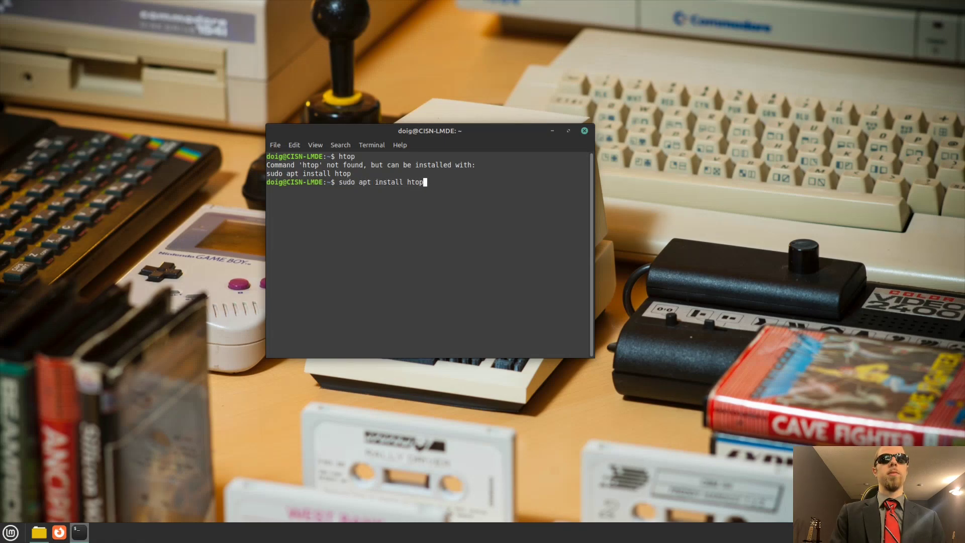
{"action": "key", "text": "Return"}
{"action": "key", "text": "Return"}
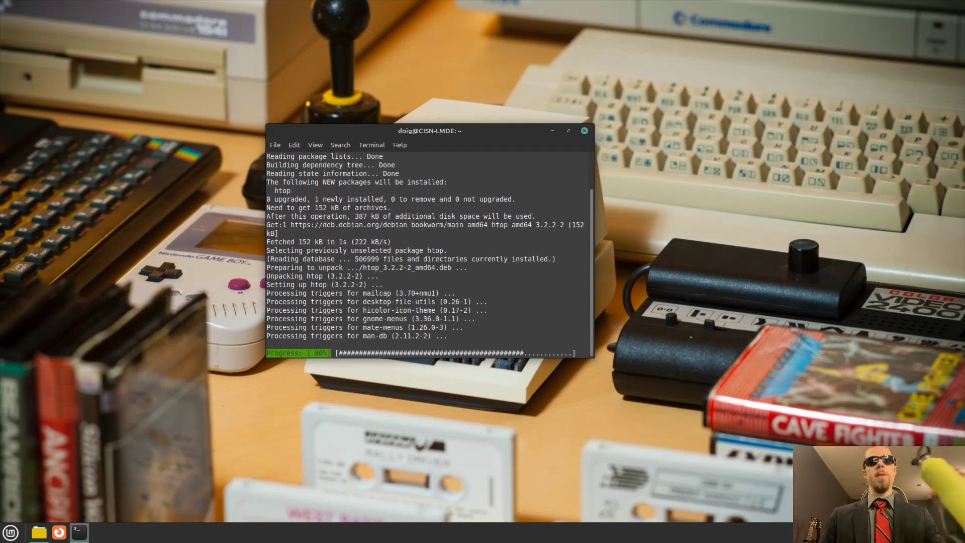
- Run htop in the terminal and examine the system's memory use and running processes
{"action": "type", "text": "htop"}
{"action": "key", "text": "Return"}
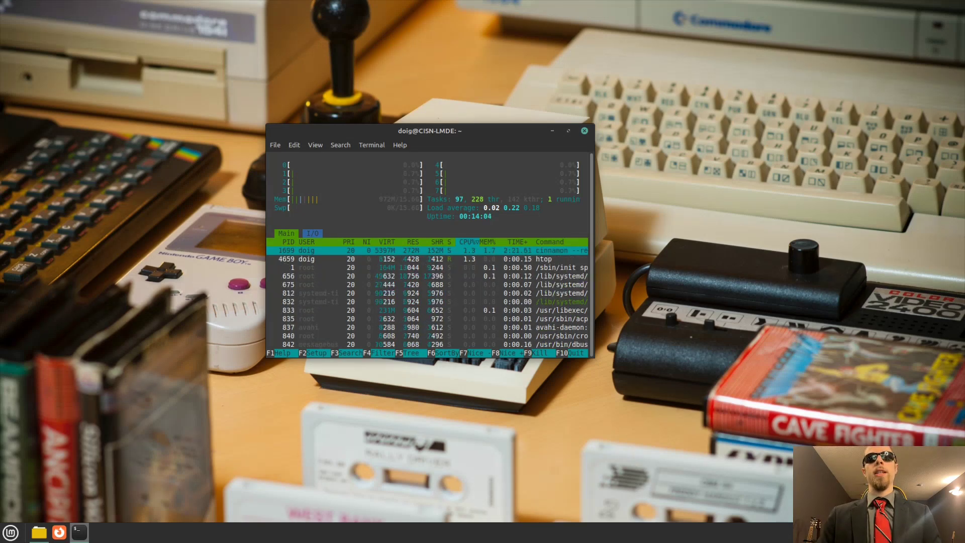
{"action": "left_click_drag", "start_coordinate": [430, 130], "coordinate": [454, 138]}
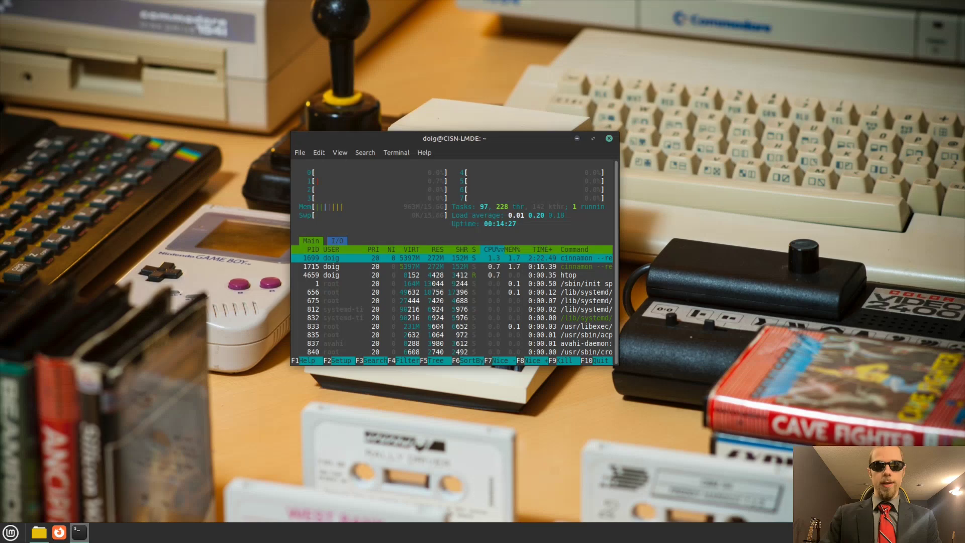
{"action": "key", "text": "alt+f"}
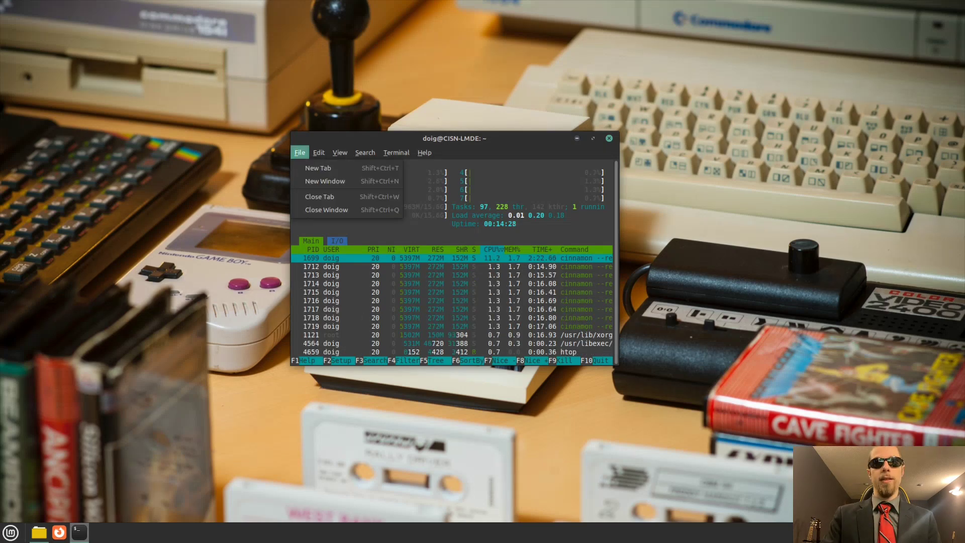
{"action": "key", "text": "Escape"}
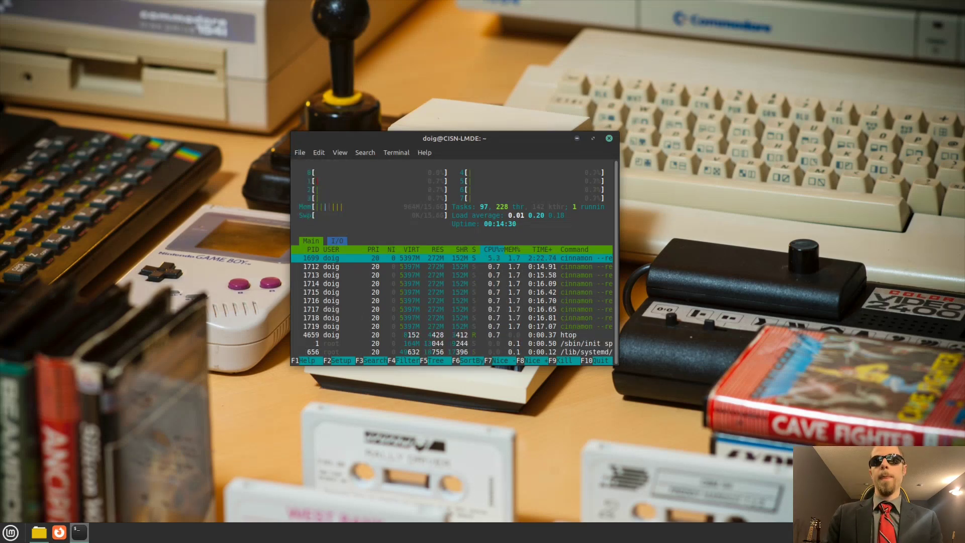
- Quit htop and close both the terminal window and the minimized Home folder window to clear the desktop
{"action": "key", "text": "alt+f"}
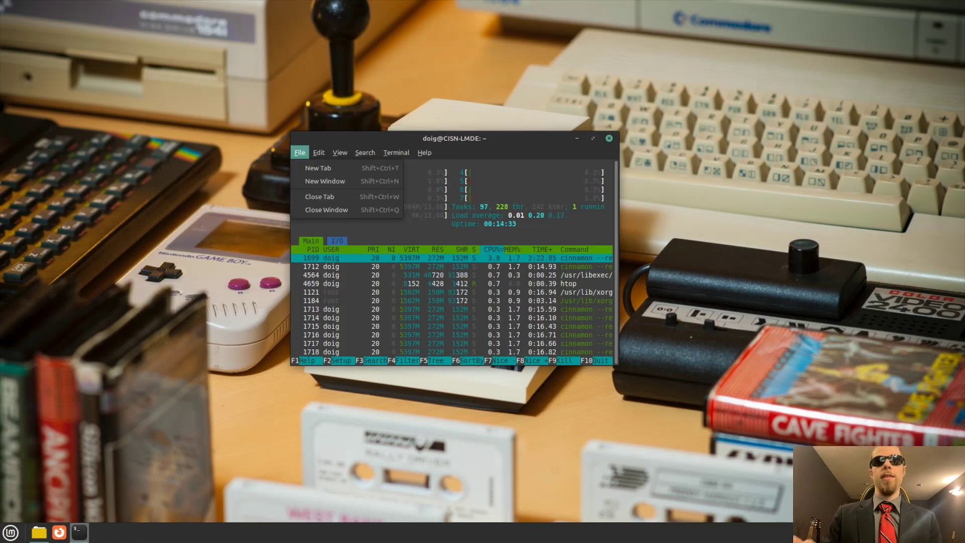
{"action": "key", "text": "Escape"}
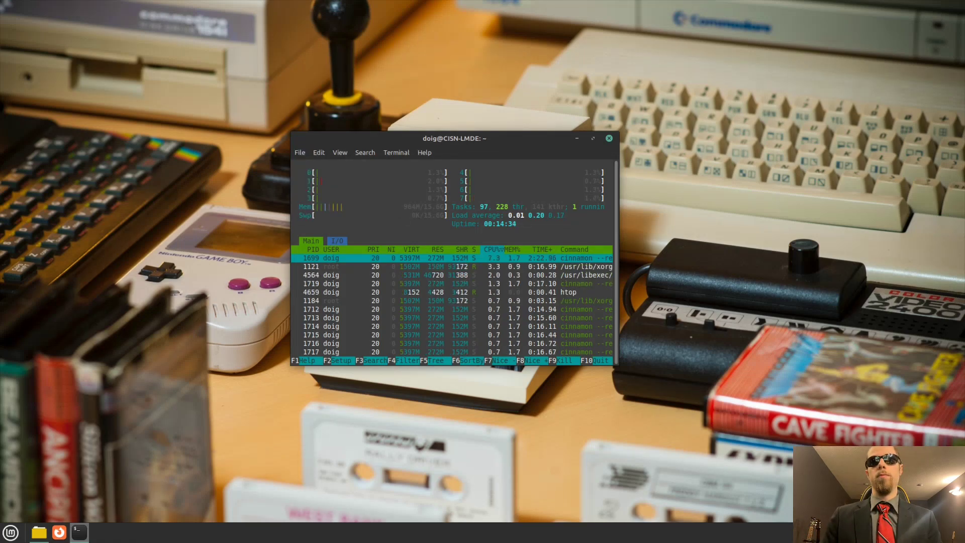
{"action": "key", "text": "q"}
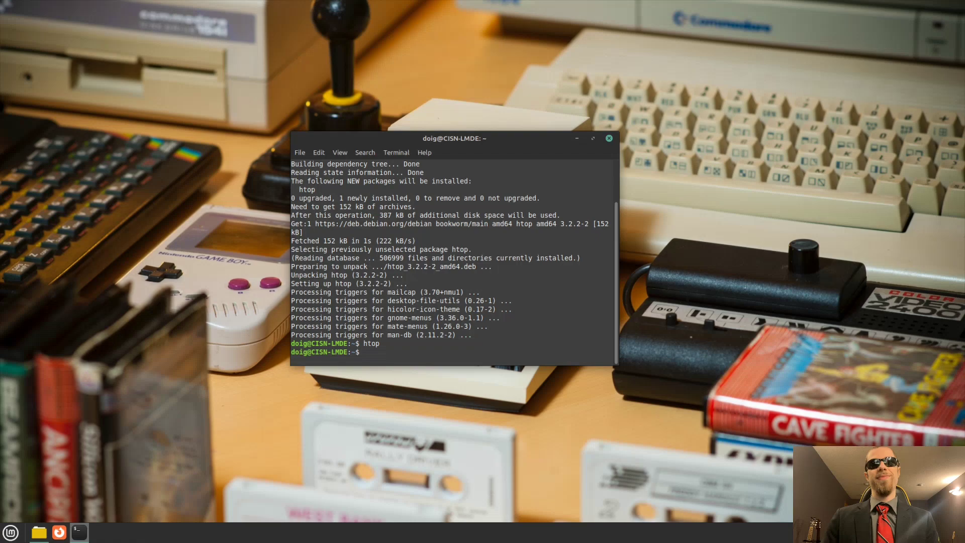
{"action": "left_click", "coordinate": [609, 138]}
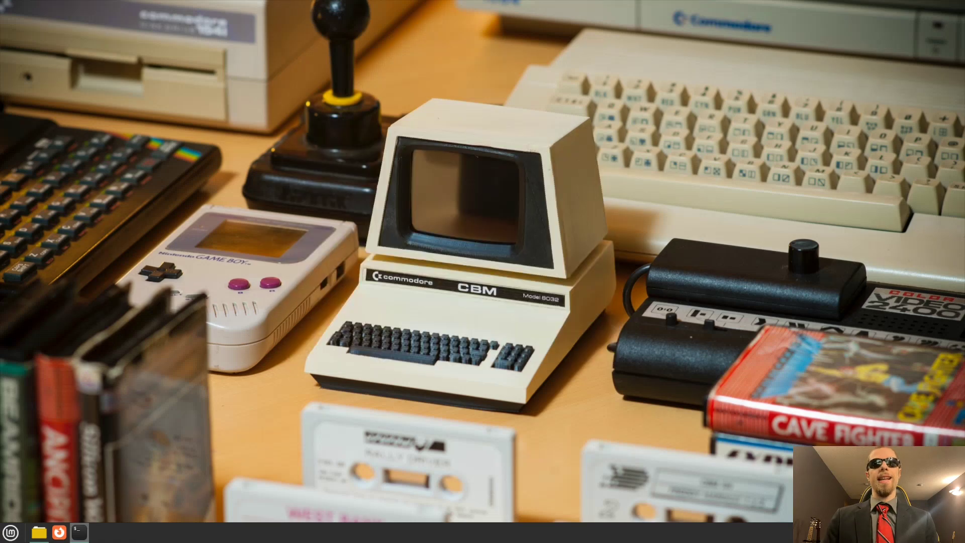
{"action": "left_click", "coordinate": [39, 532]}
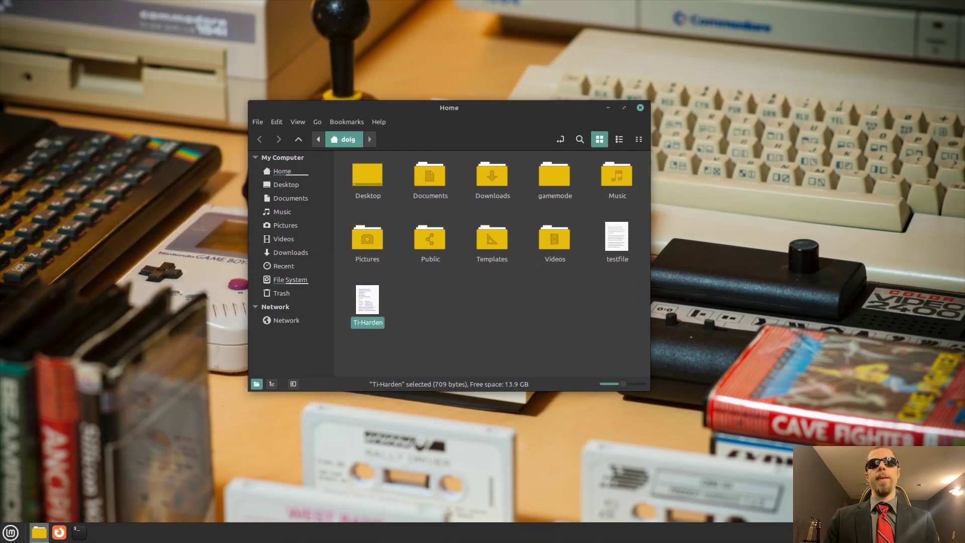
{"action": "left_click", "coordinate": [640, 107]}
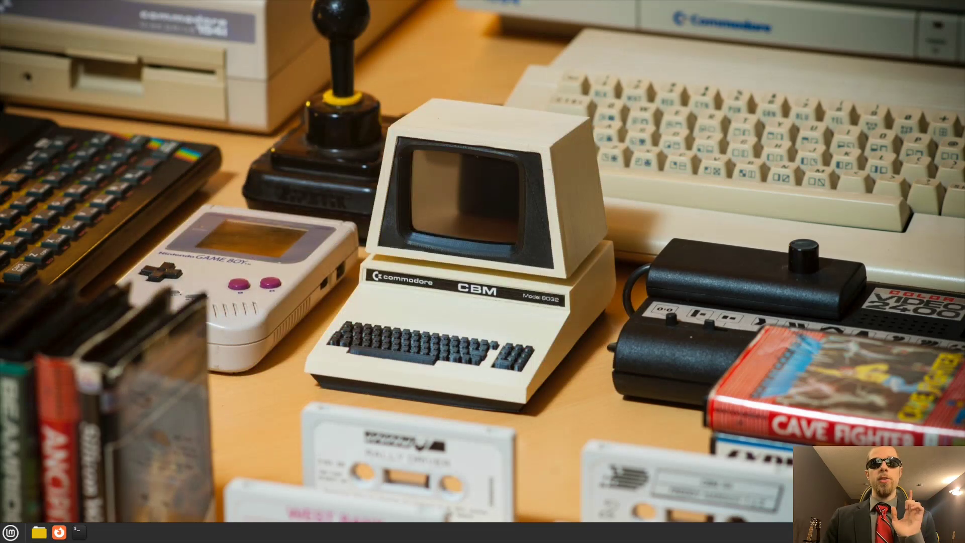